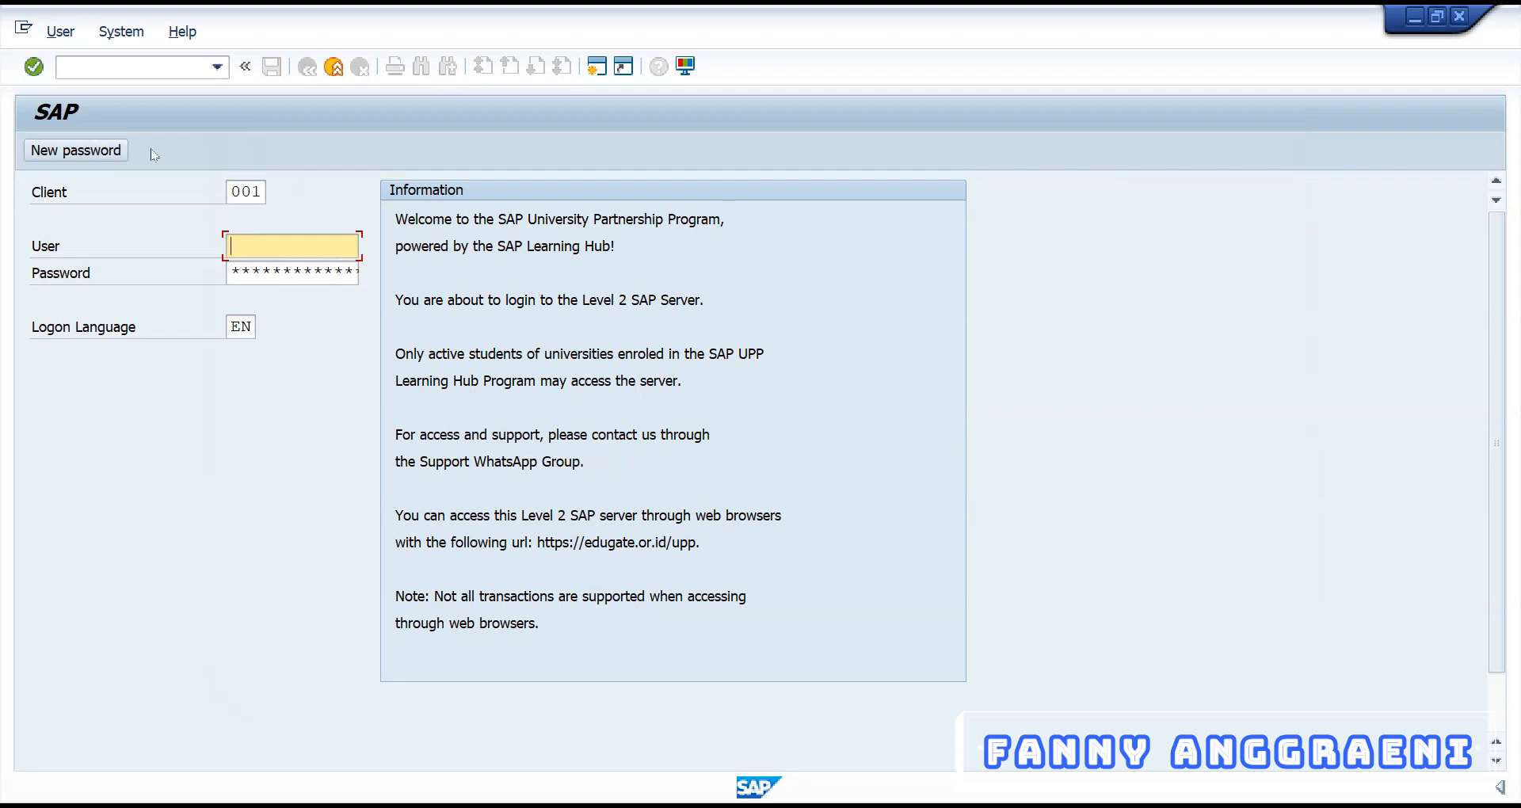
Log on to client 922 with the student user ID and saved password
double_click(253, 192)
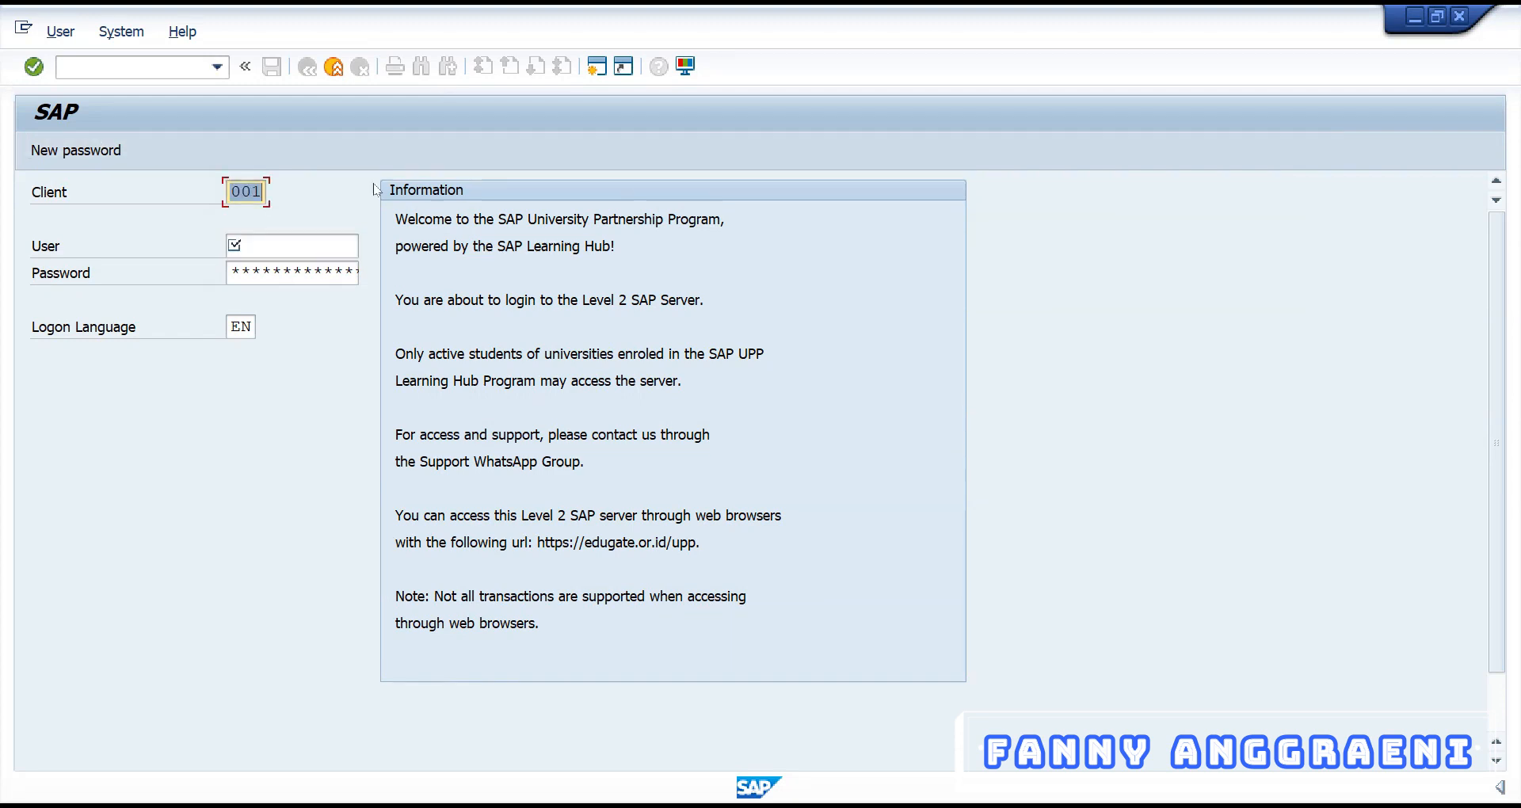
type("922")
left_click(289, 249)
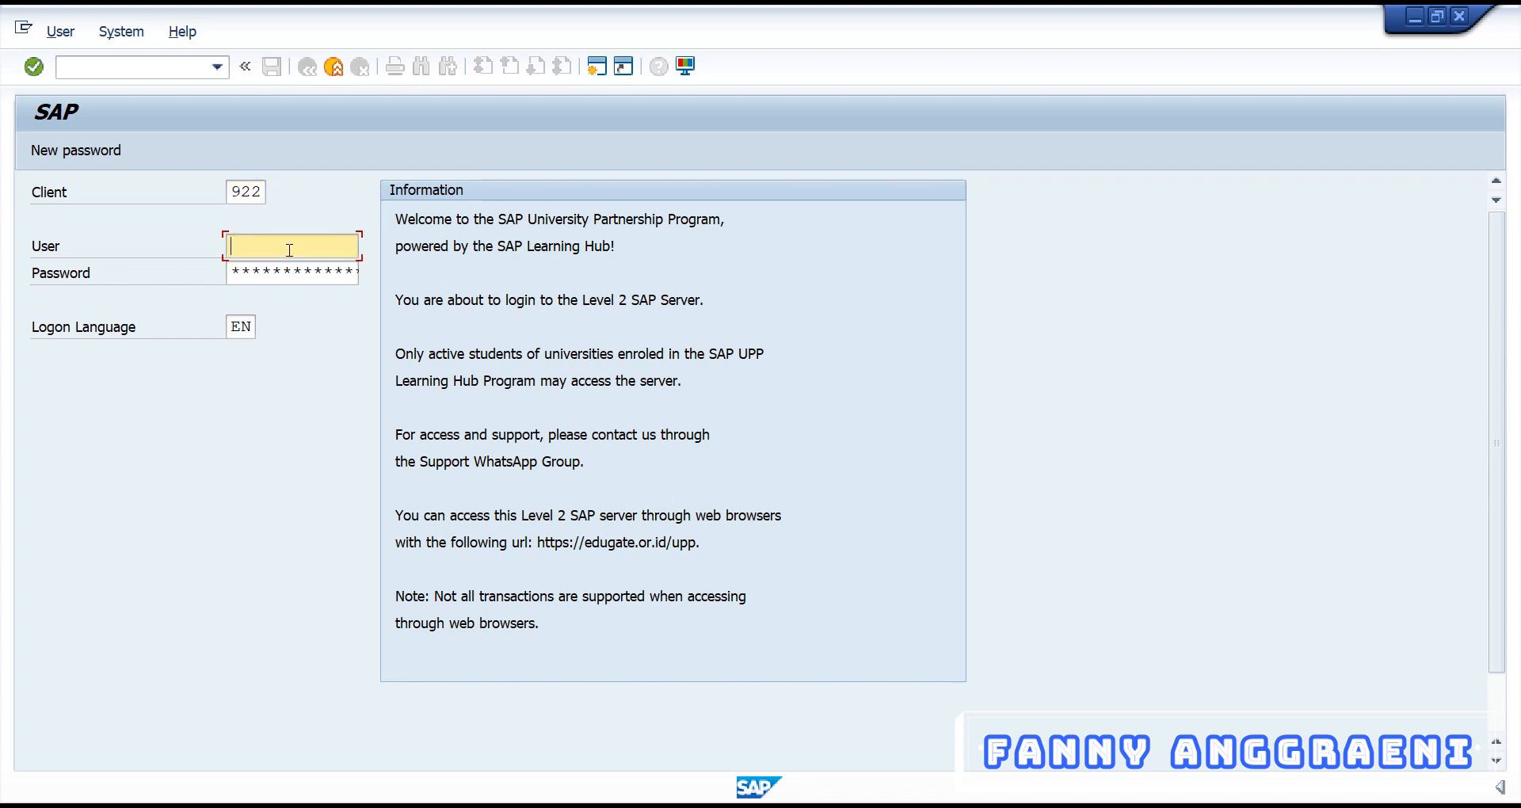
type("31")
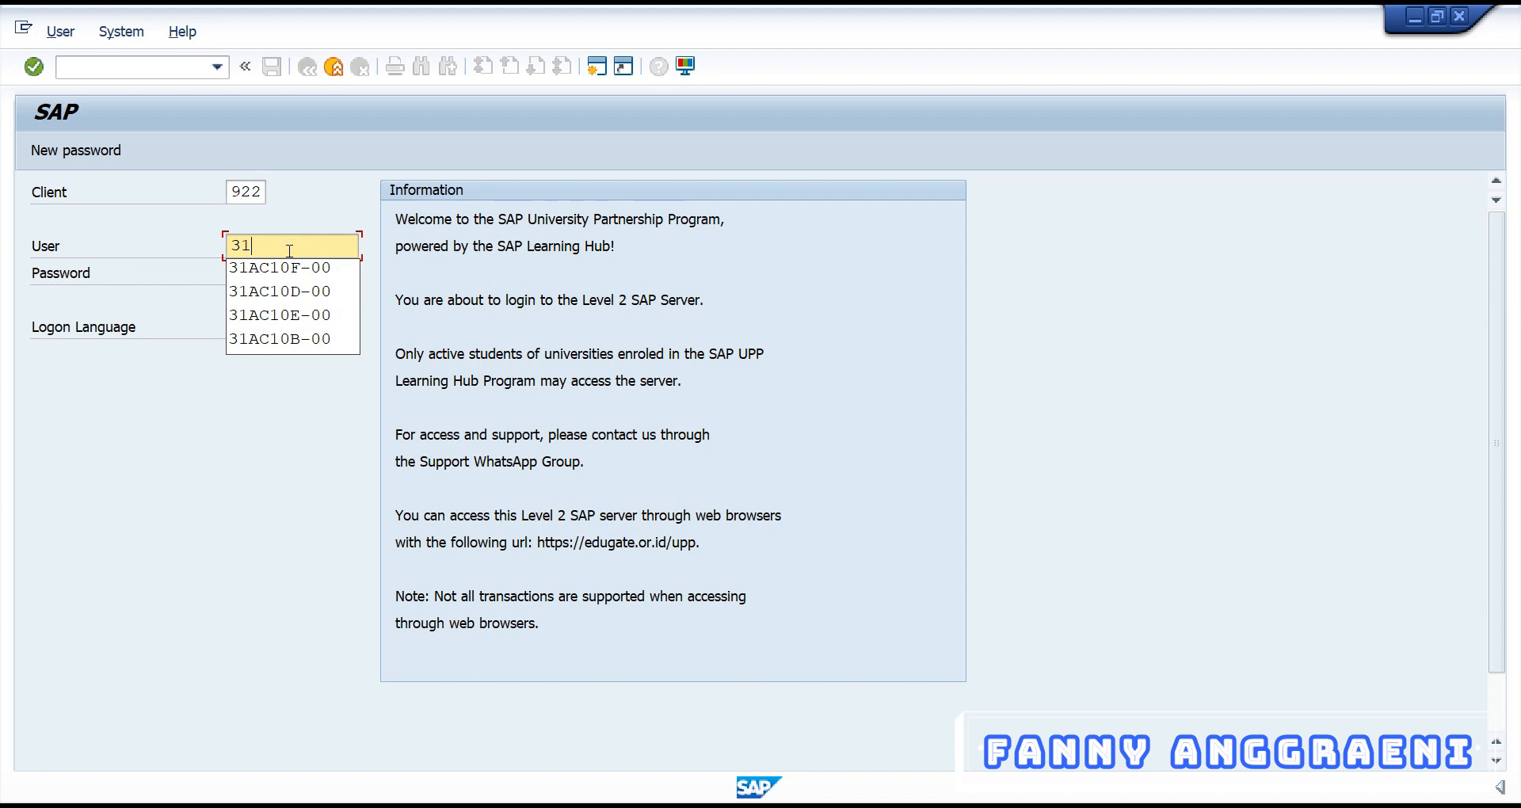
left_click(273, 268)
left_click(282, 270)
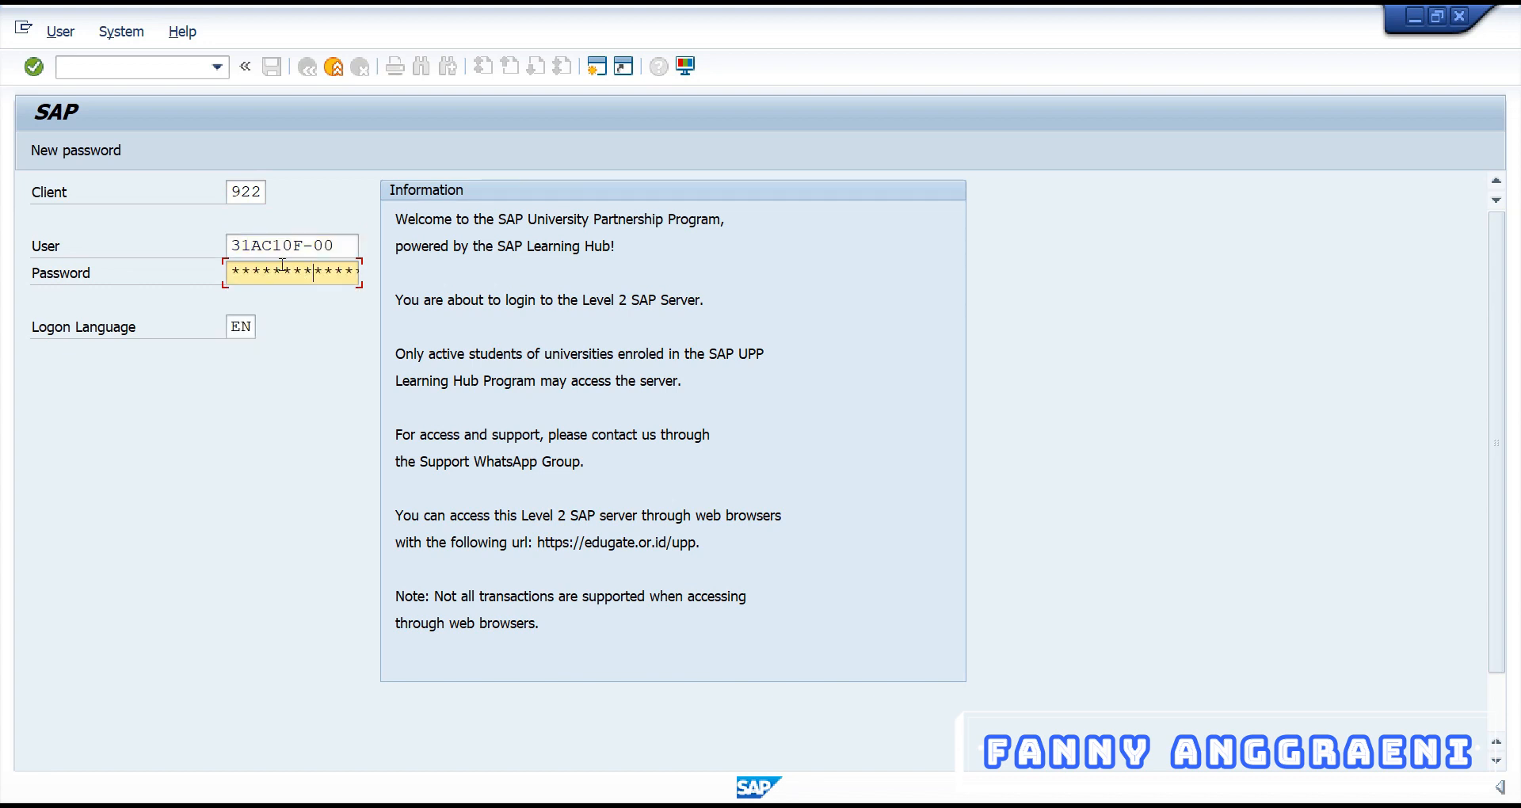
key("Return")
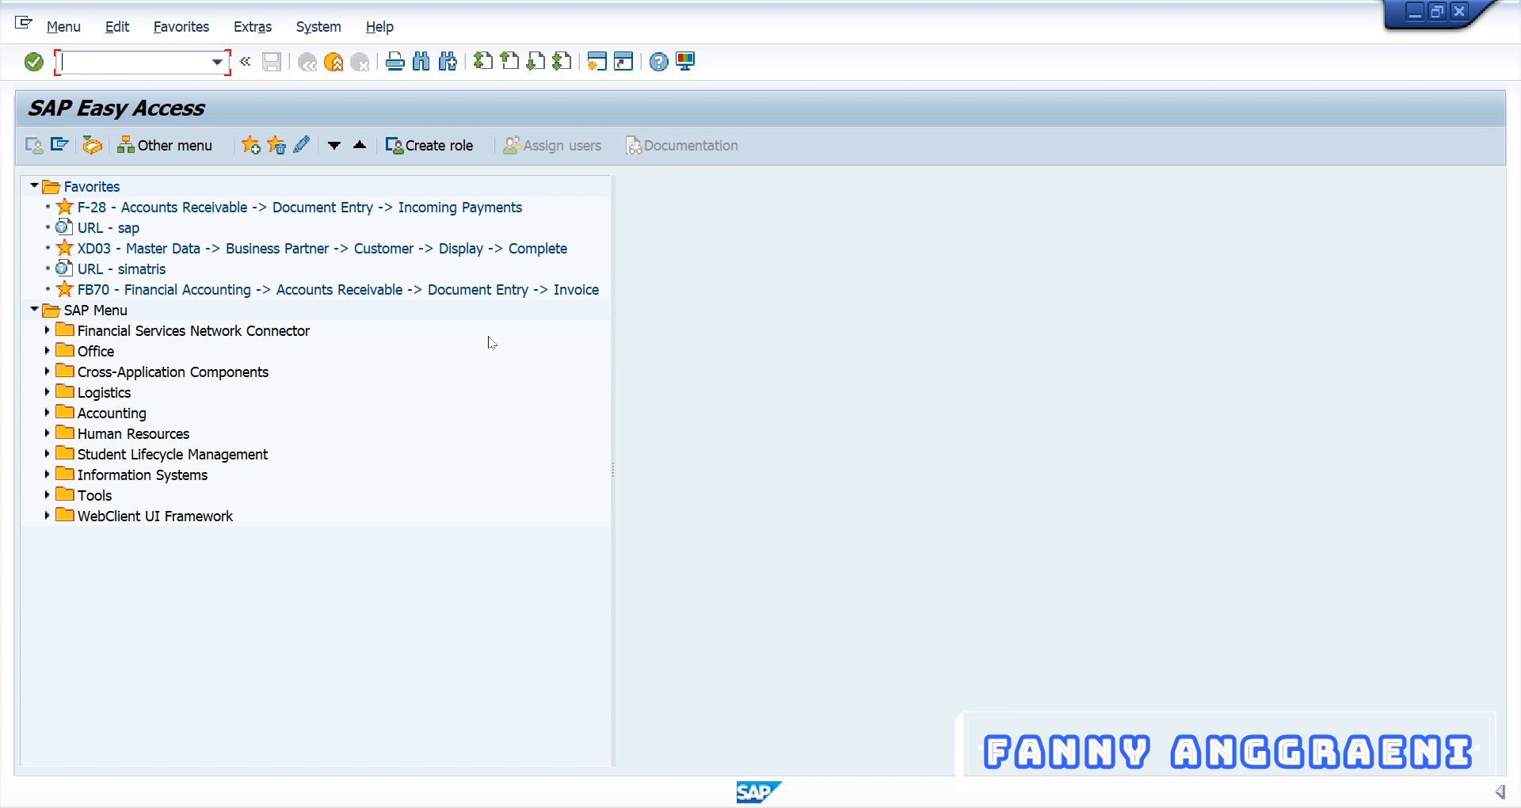
Expand Accounting > Financial Accounting > Accounts Payable > Information System > Reports > Master Data and launch S_ALR_87012086
left_click(49, 413)
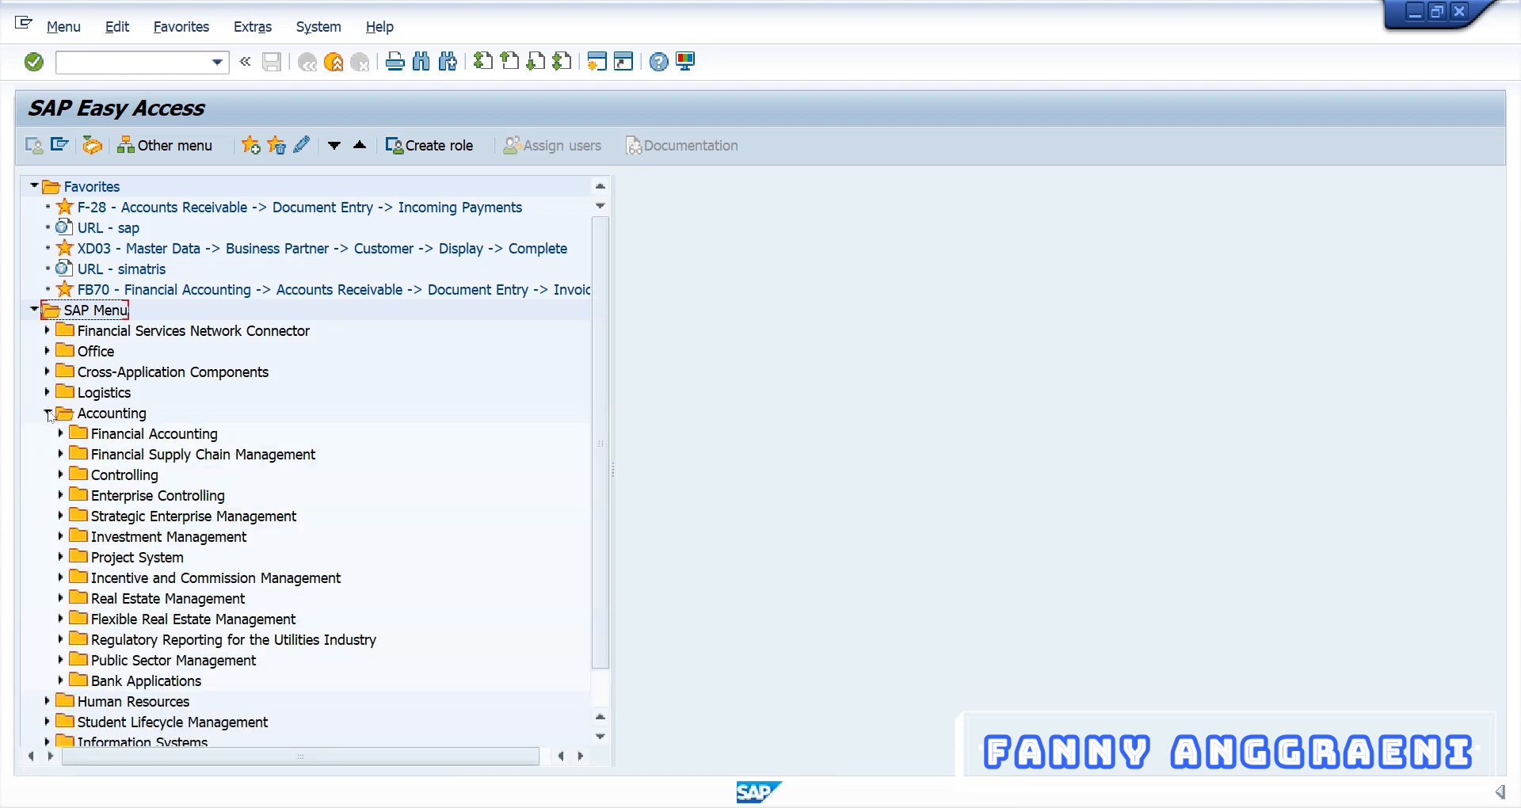
left_click(61, 434)
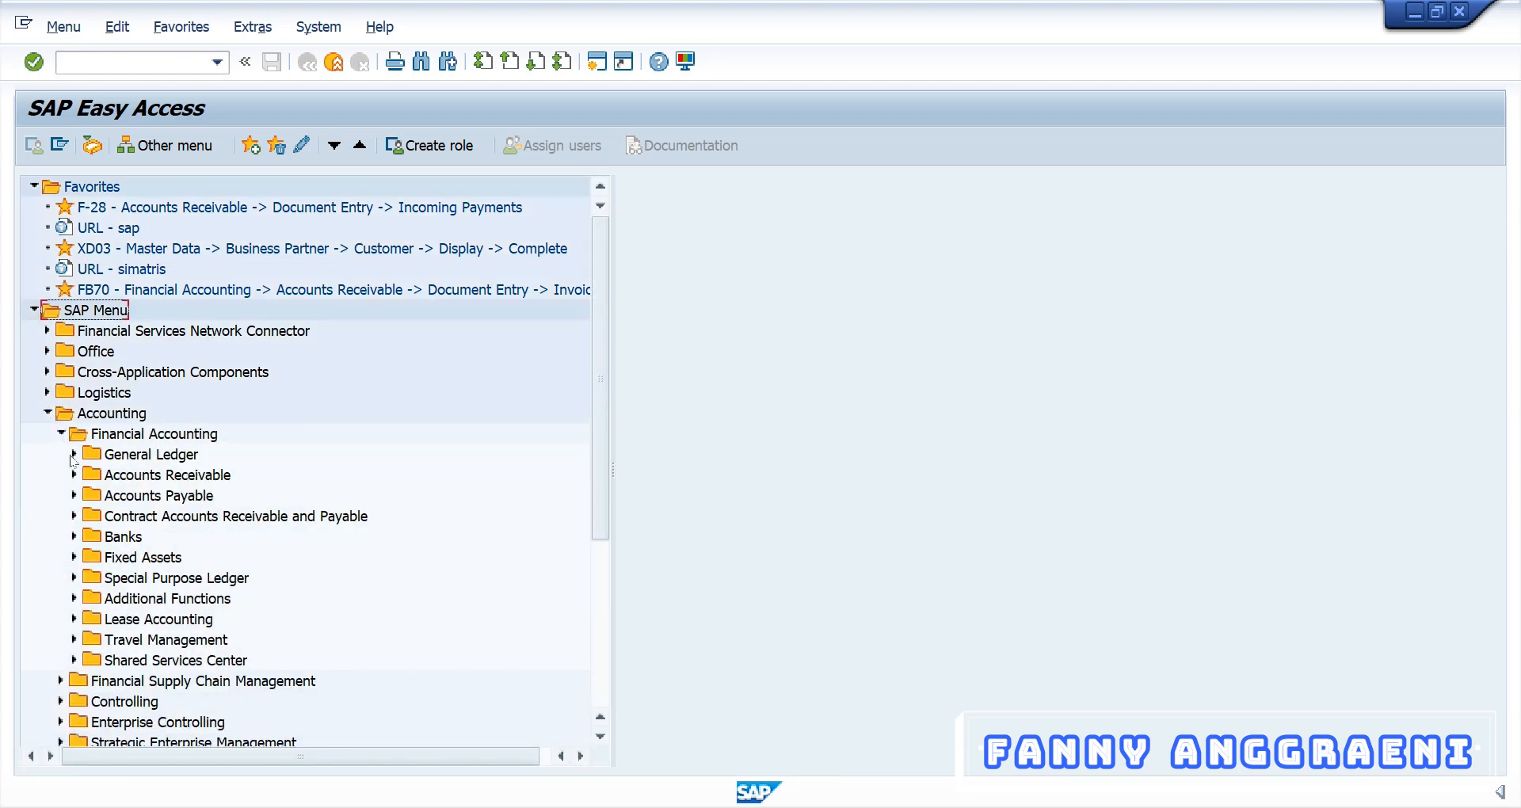
left_click(74, 495)
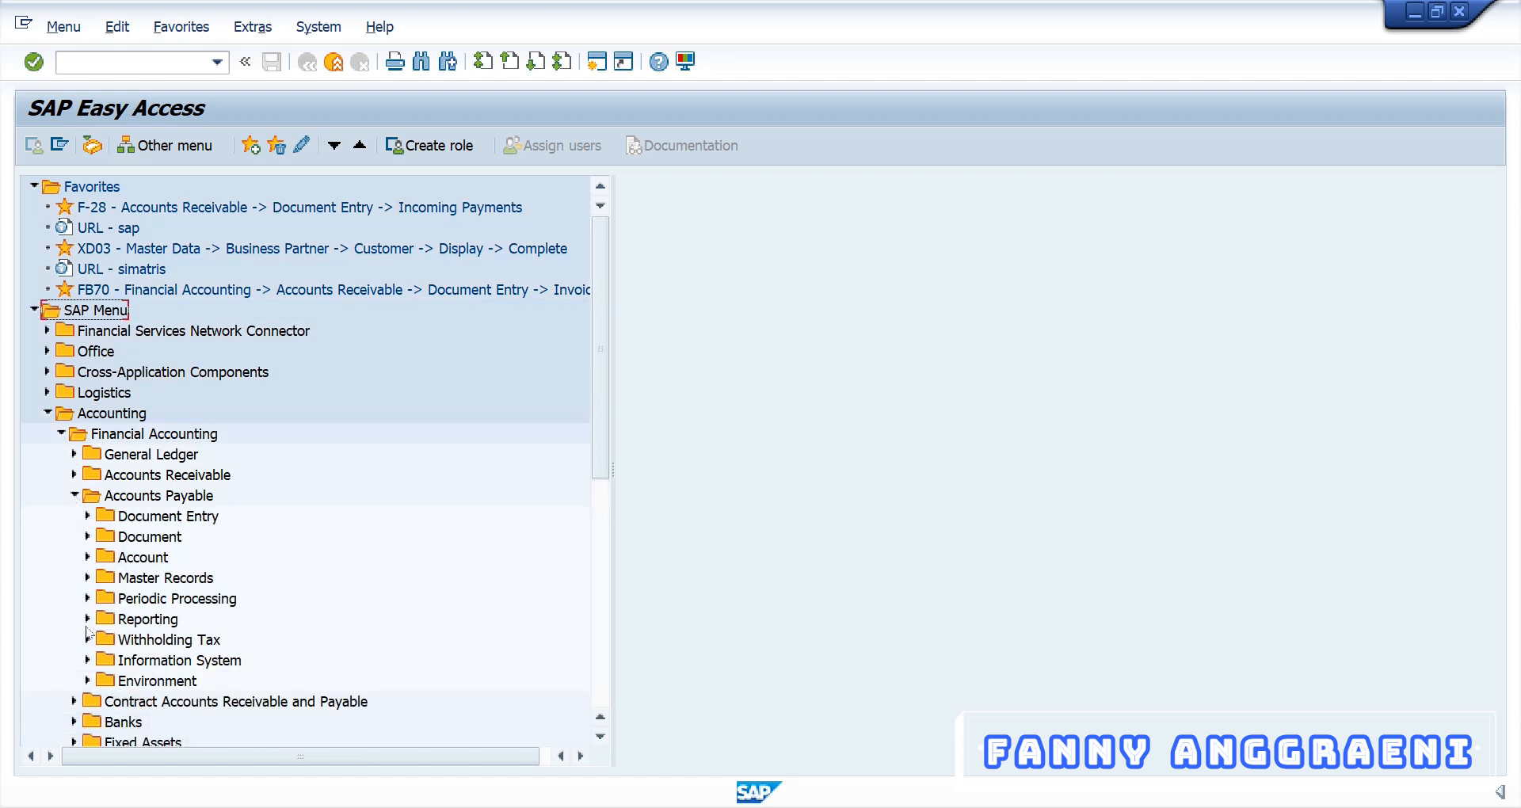
left_click(87, 660)
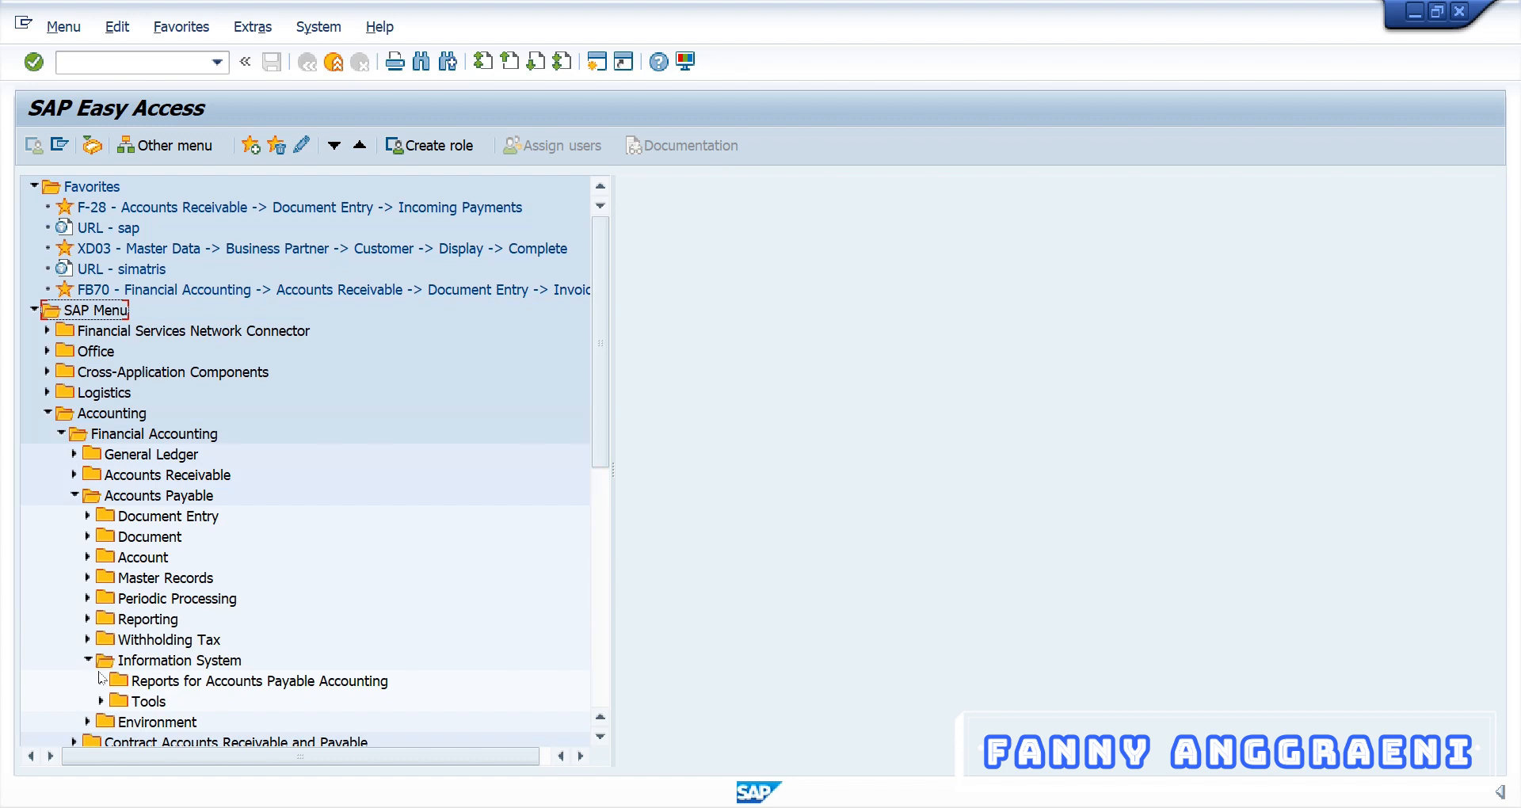
left_click(102, 681)
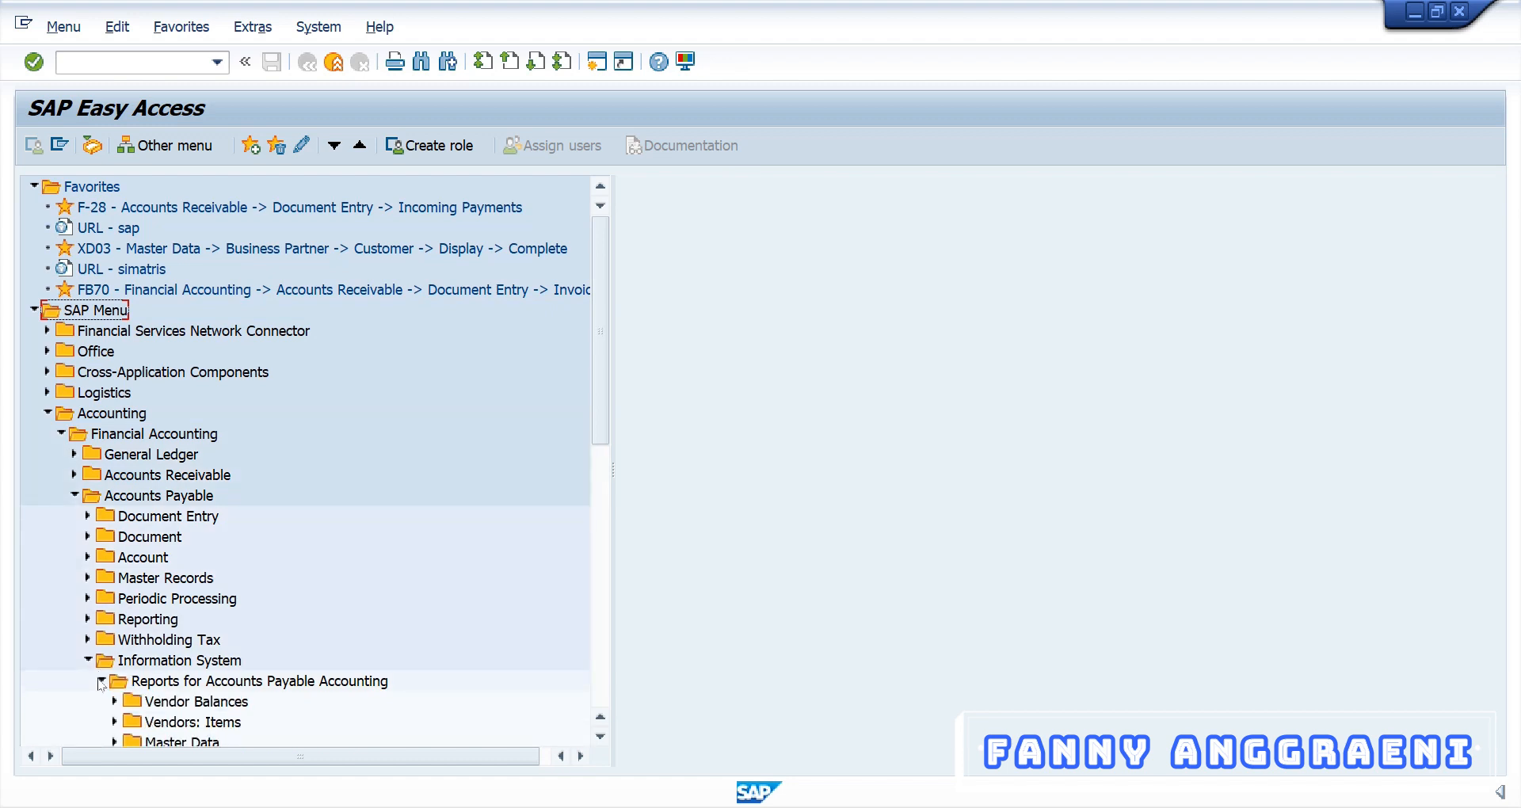
left_click(115, 741)
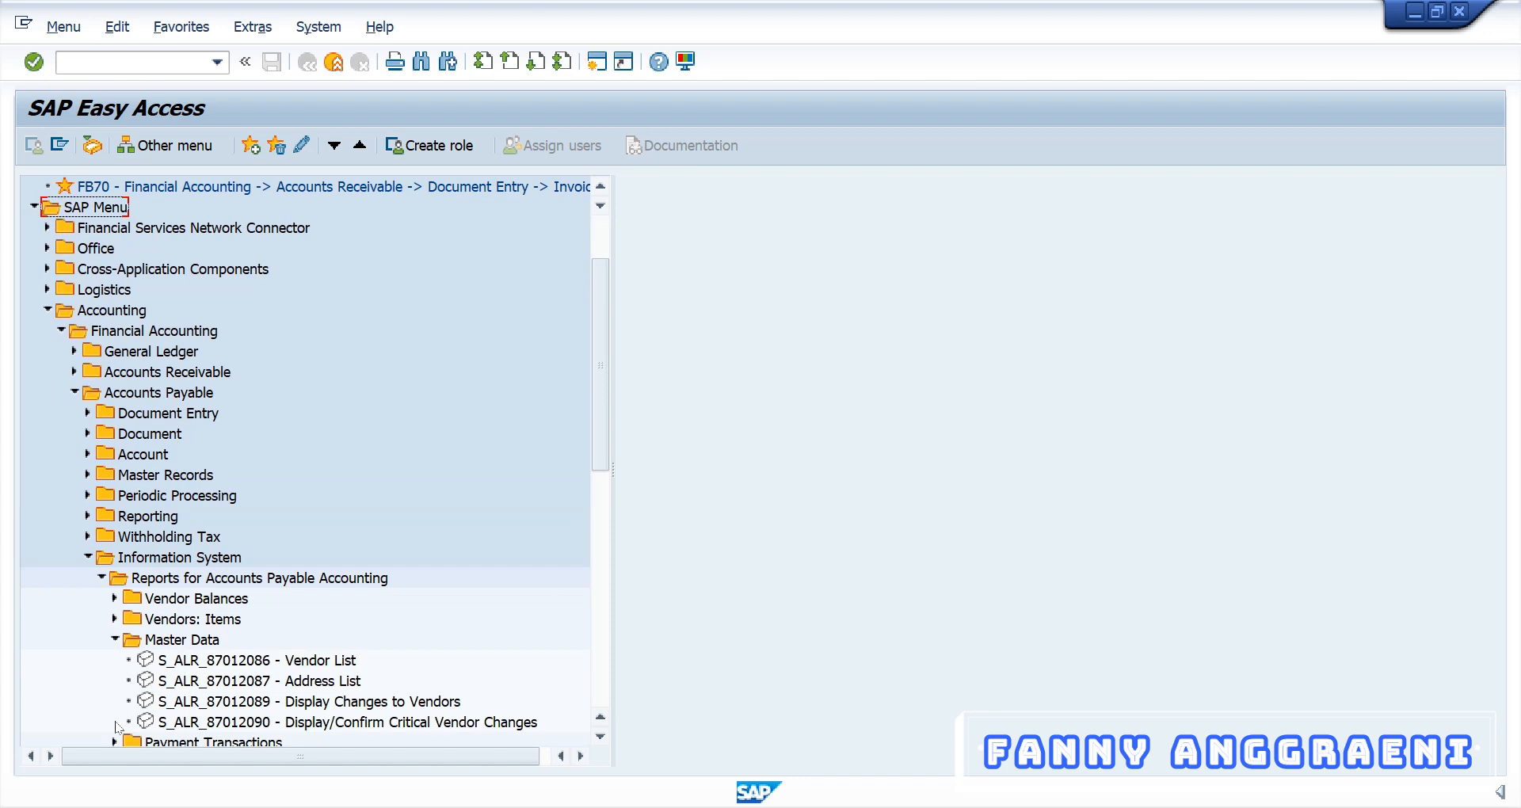
left_click(169, 662)
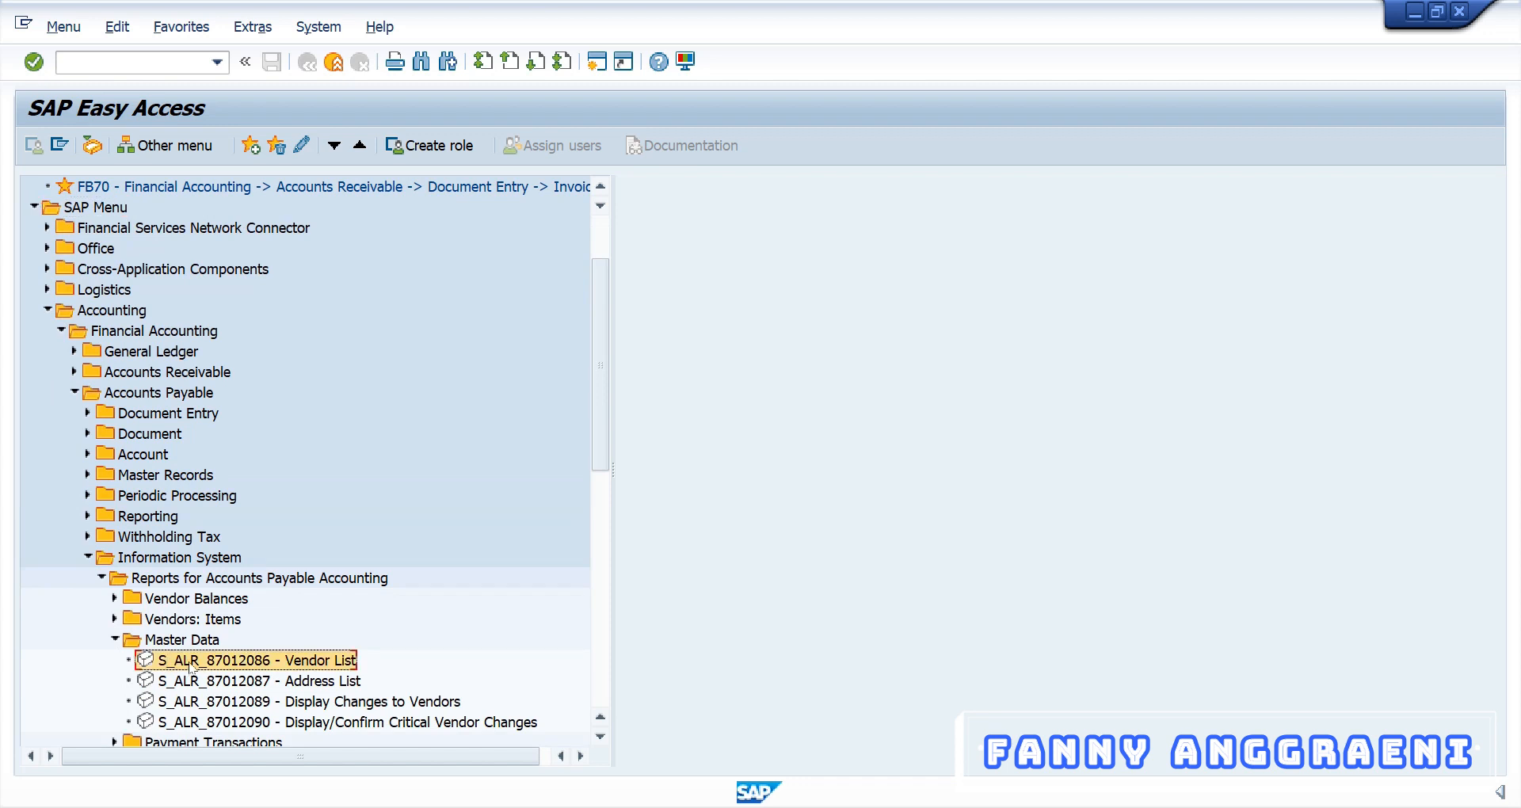
double_click(191, 662)
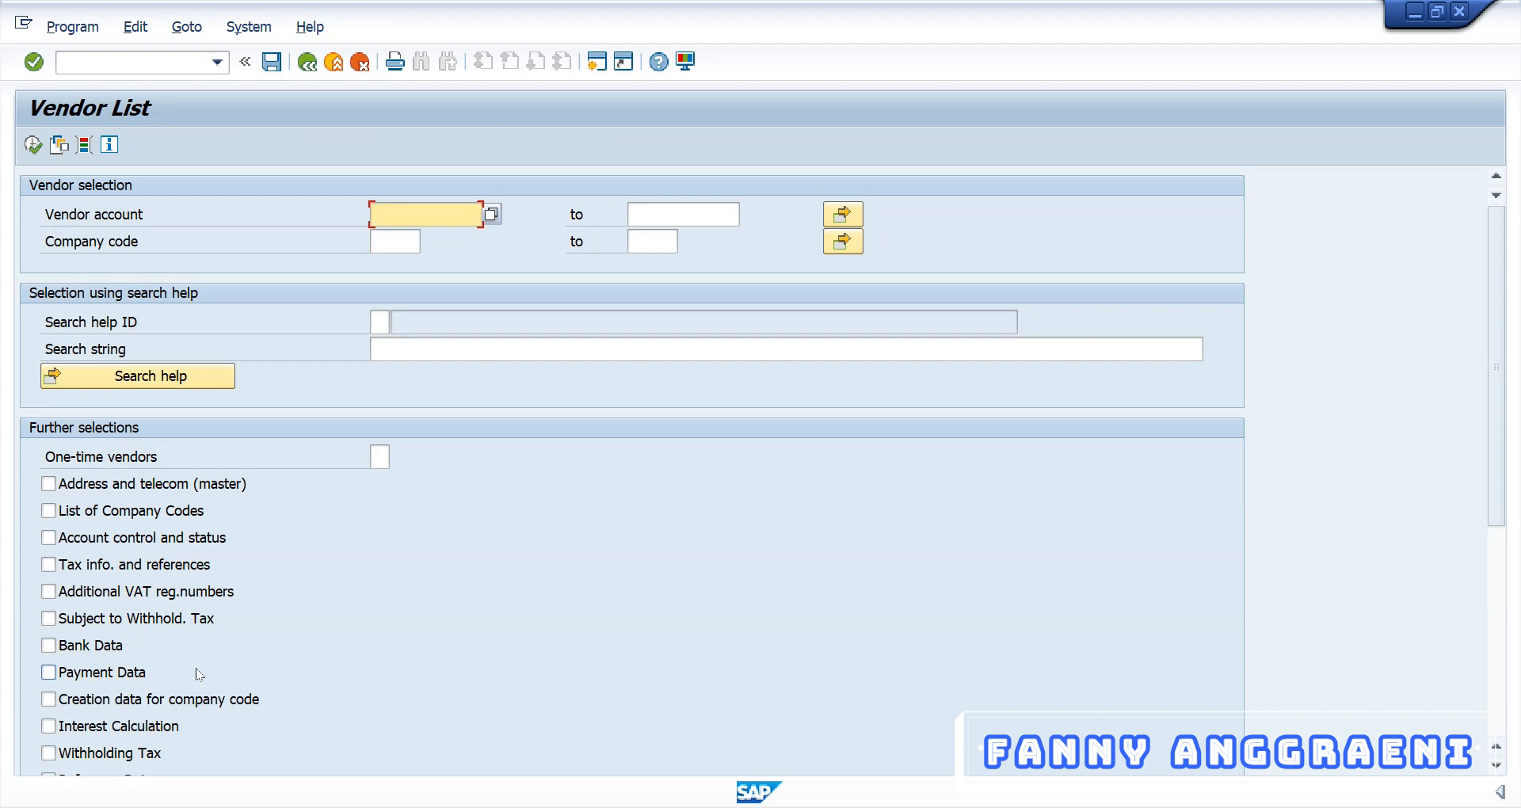
Run the Vendor List report for company code 1010
left_click(399, 242)
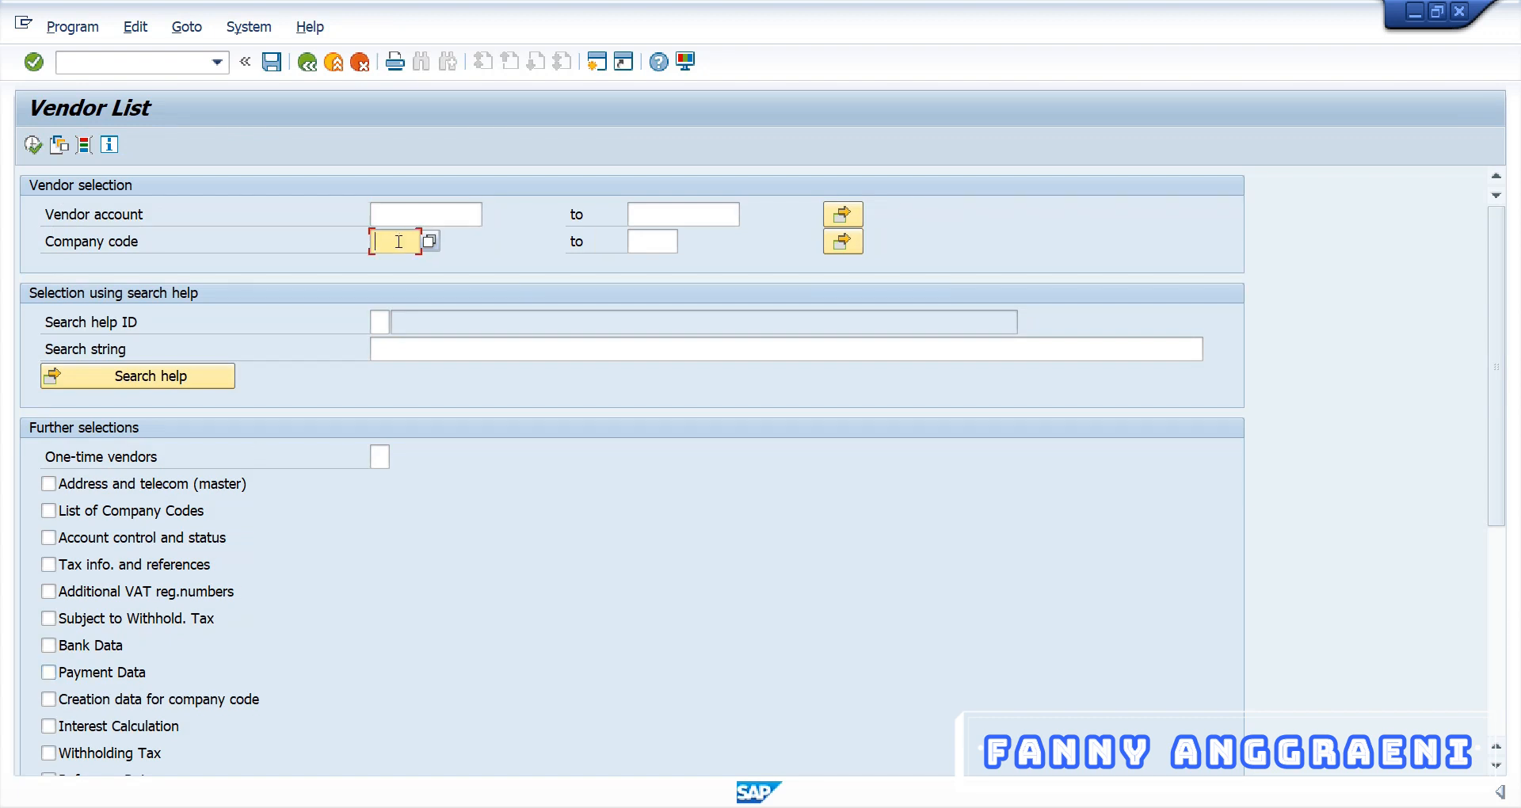
type("101")
type("0")
left_click(29, 148)
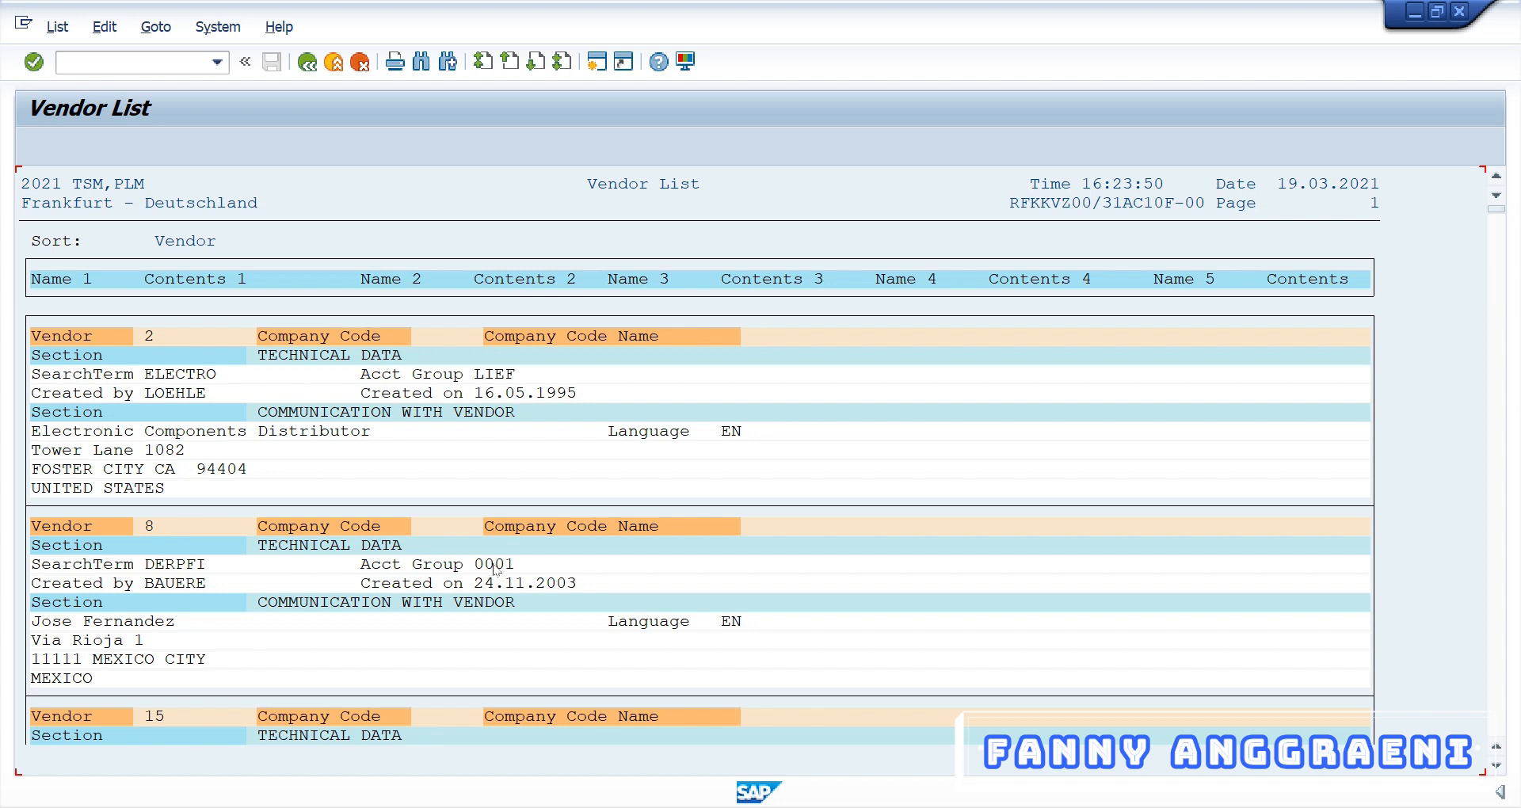
scroll(289, 630, "down", 1)
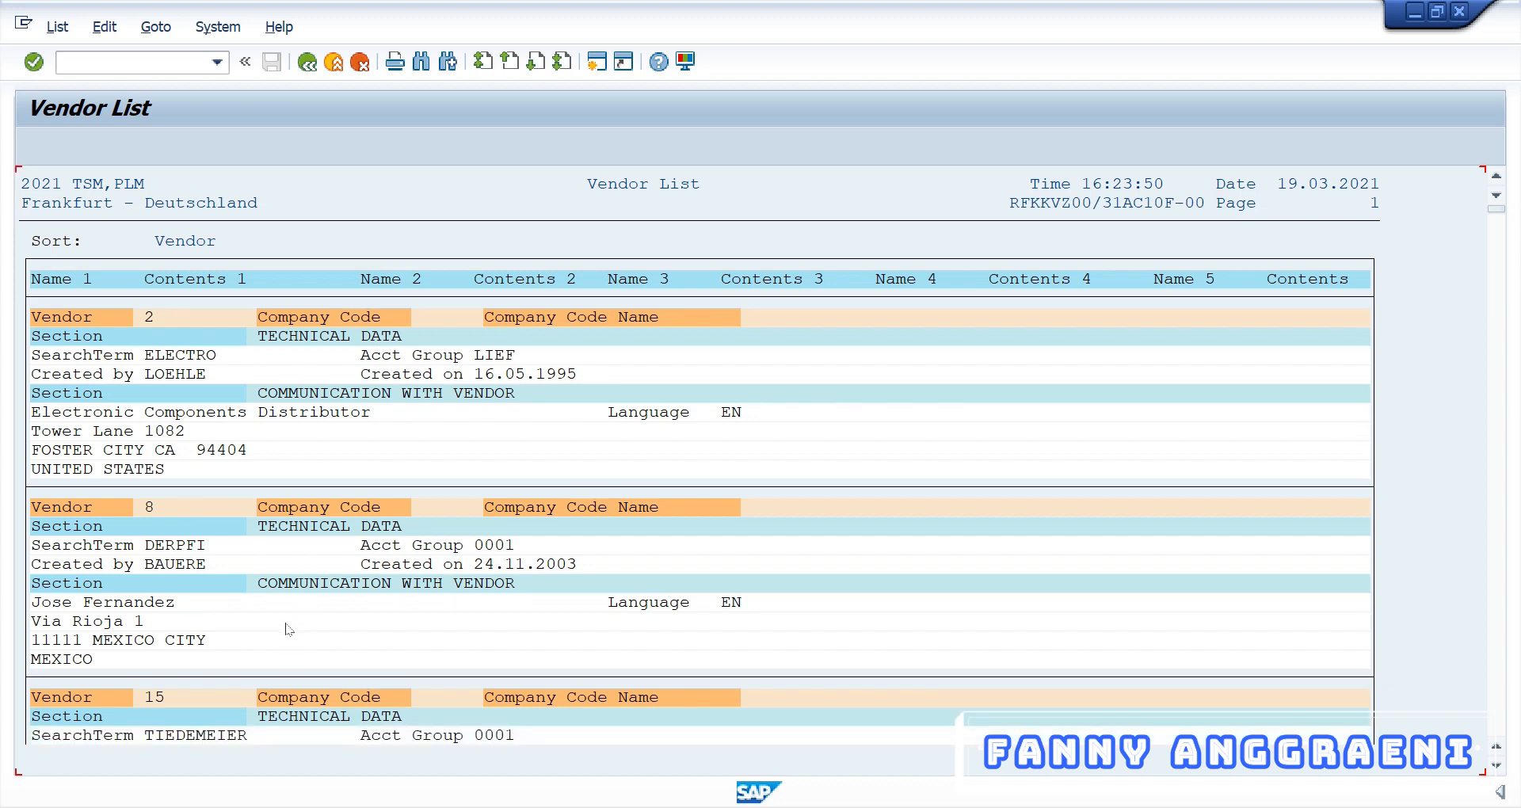
scroll(288, 630, "down", 2)
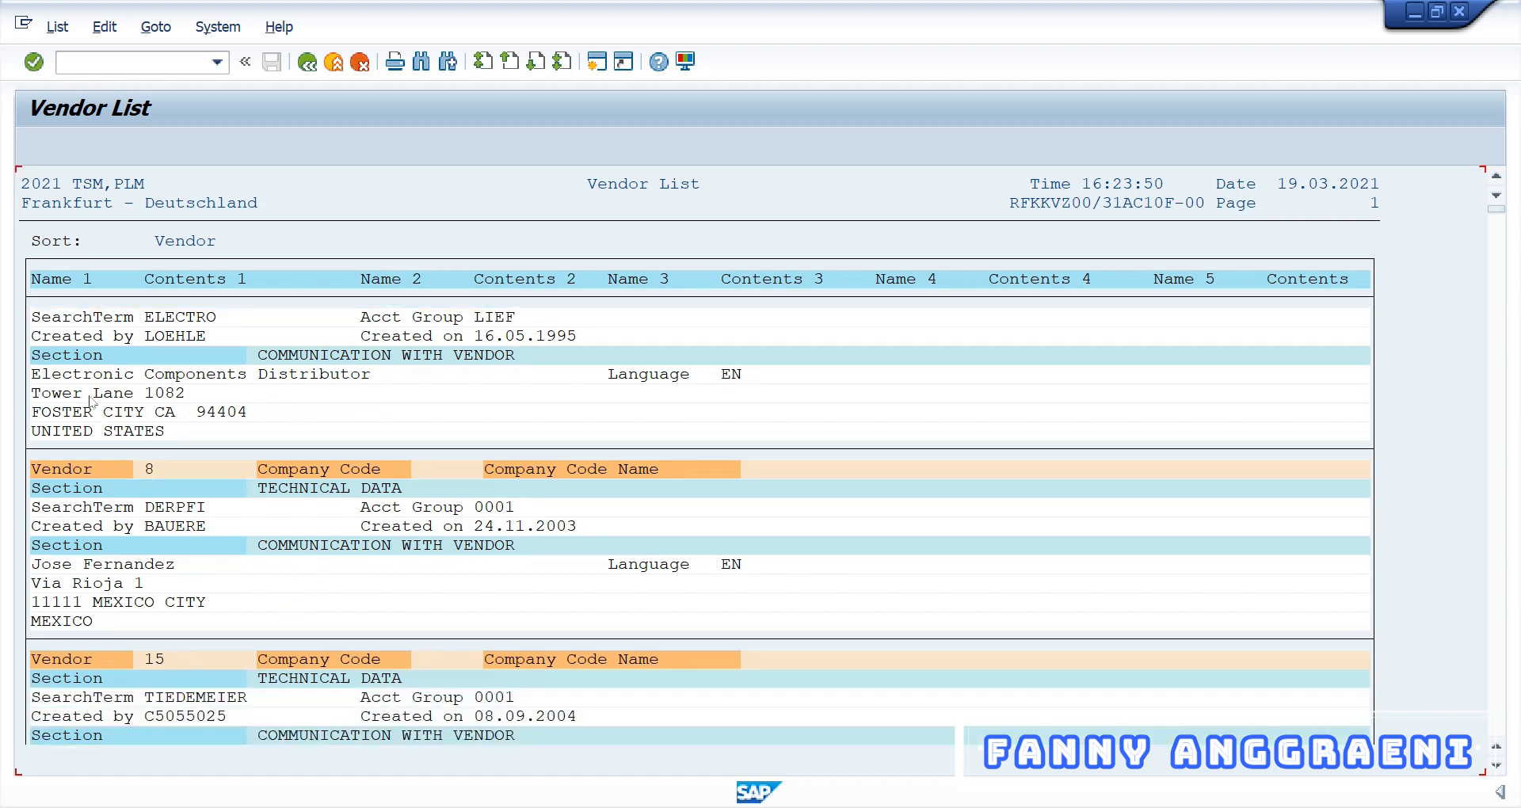
scroll(91, 402, "down", 4)
scroll(212, 646, "down", 8)
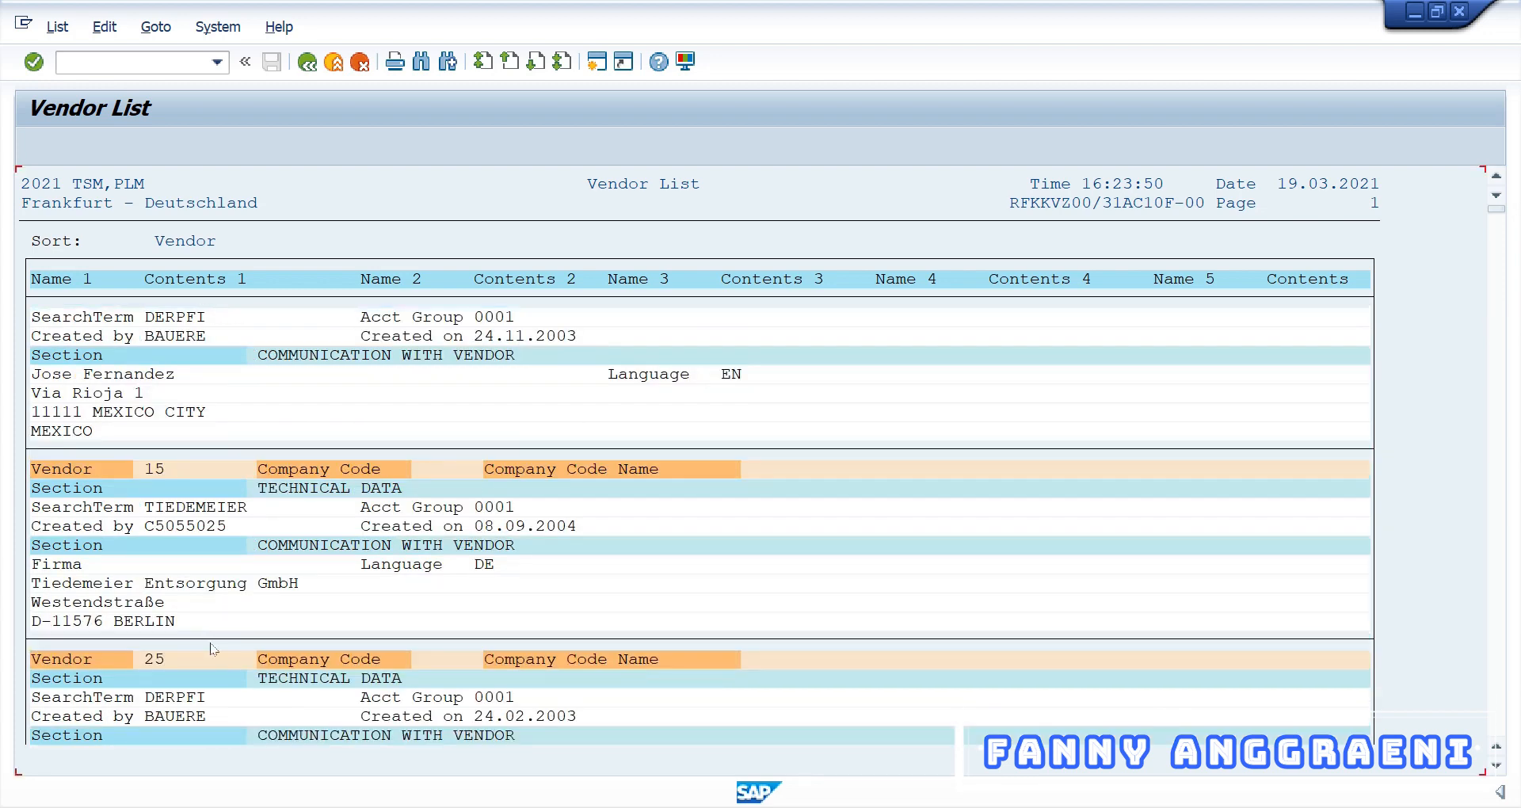
scroll(213, 648, "down", 4)
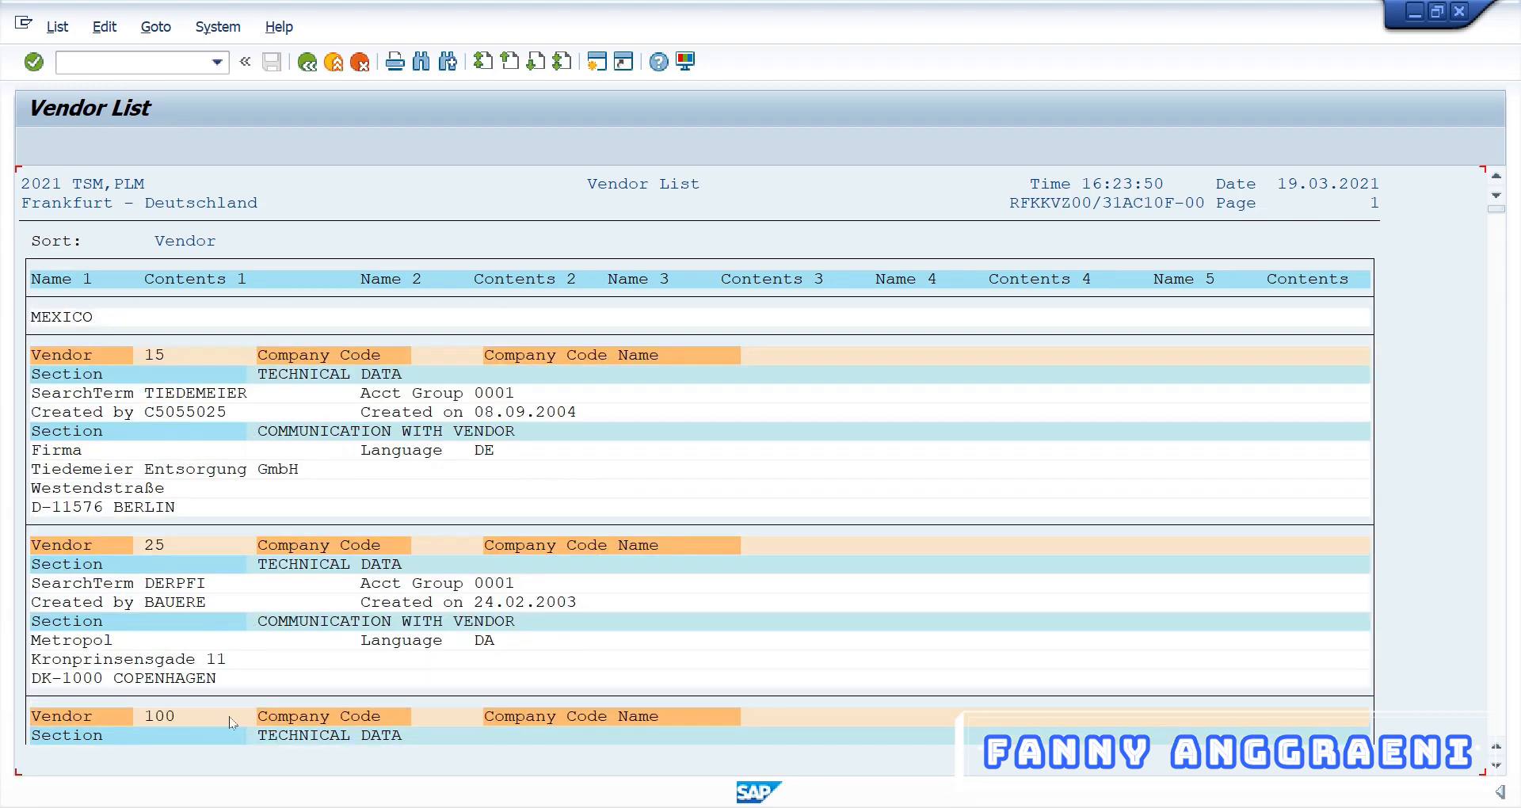
scroll(231, 697, "down", 6)
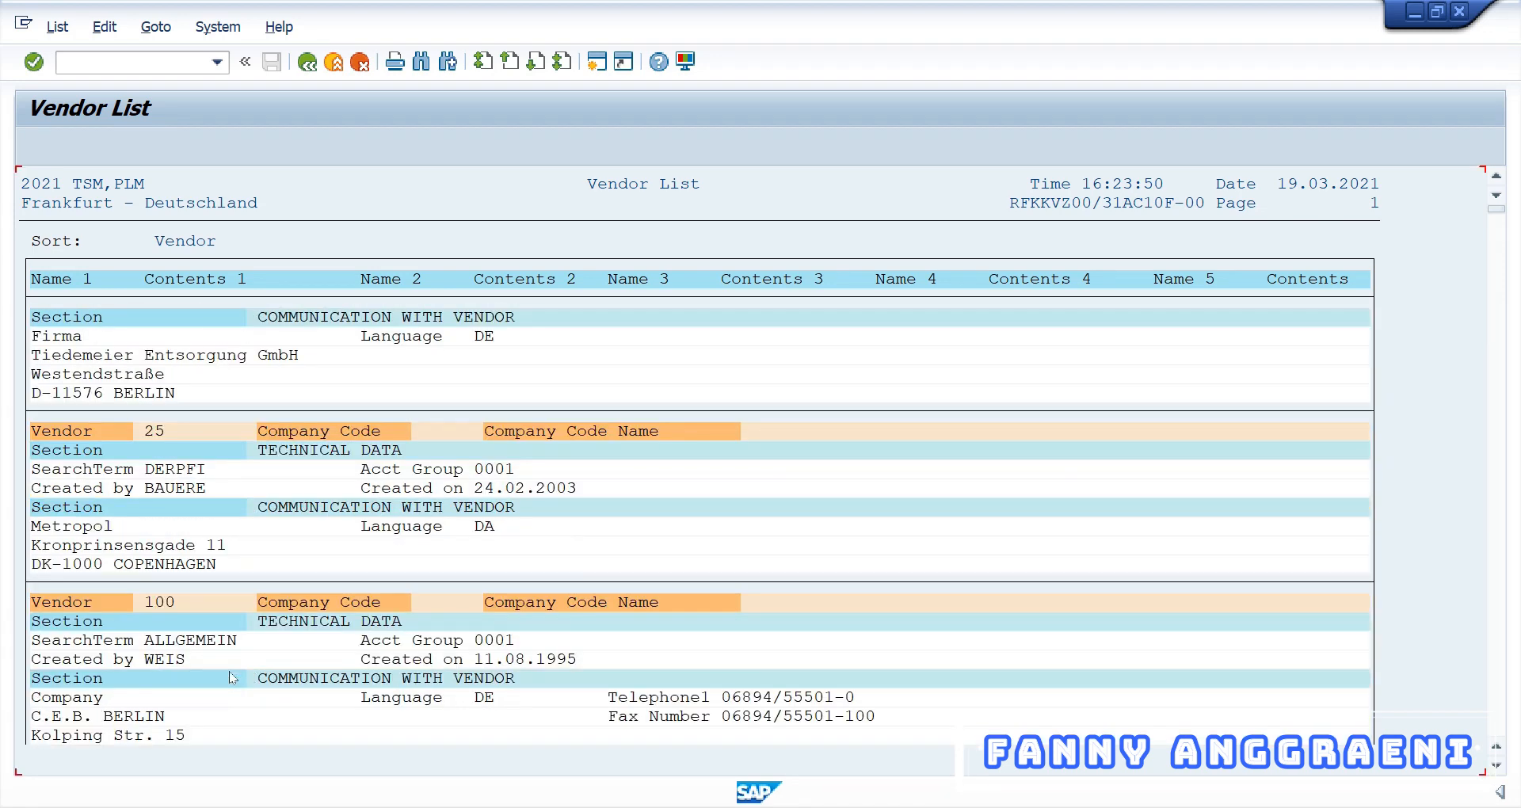
scroll(238, 678, "down", 12)
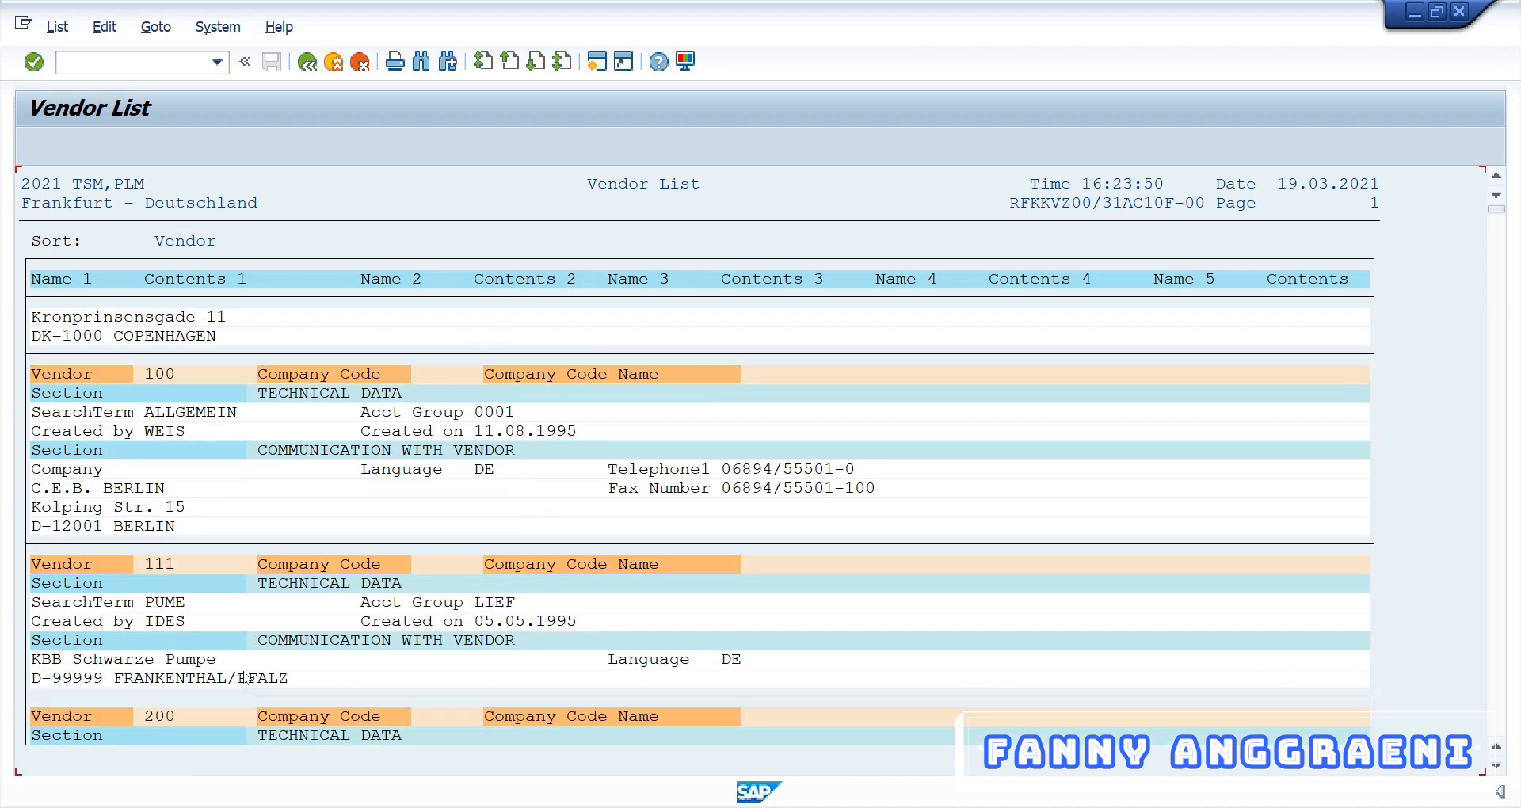
scroll(247, 677, "down", 7)
scroll(242, 673, "up", 1)
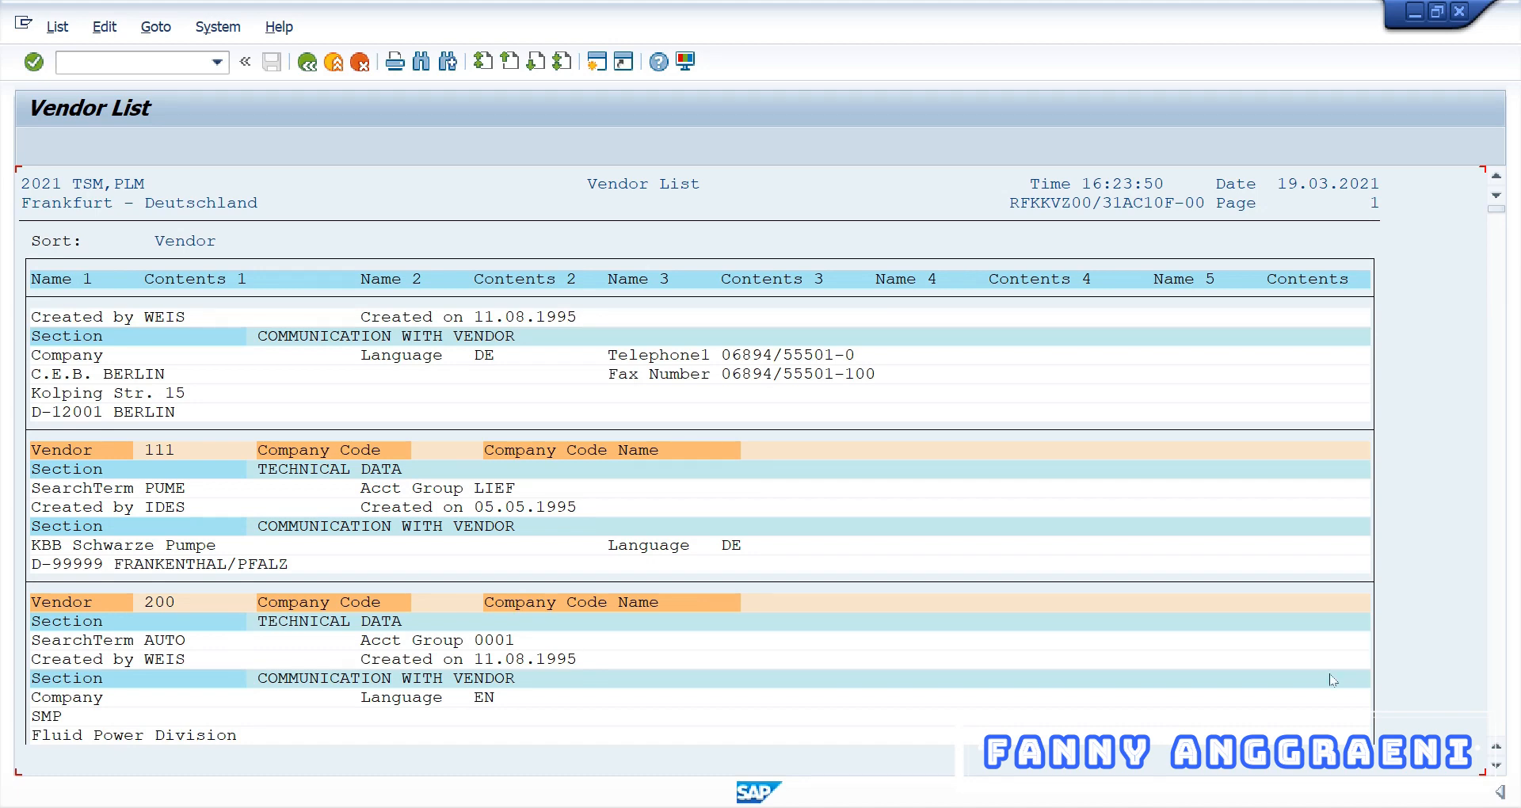
scroll(618, 608, "up", 2)
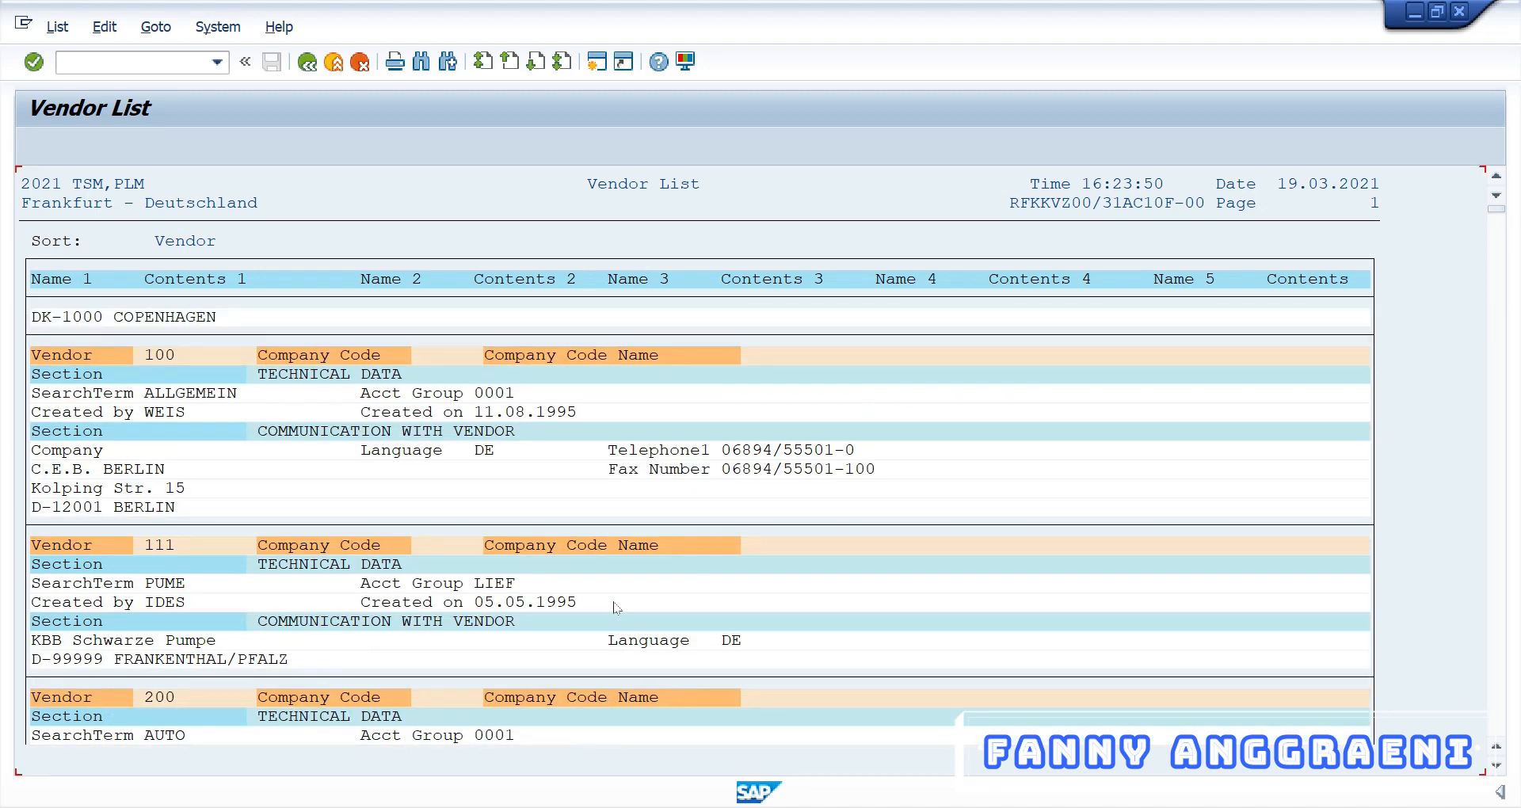
scroll(617, 608, "up", 3)
scroll(621, 618, "up", 3)
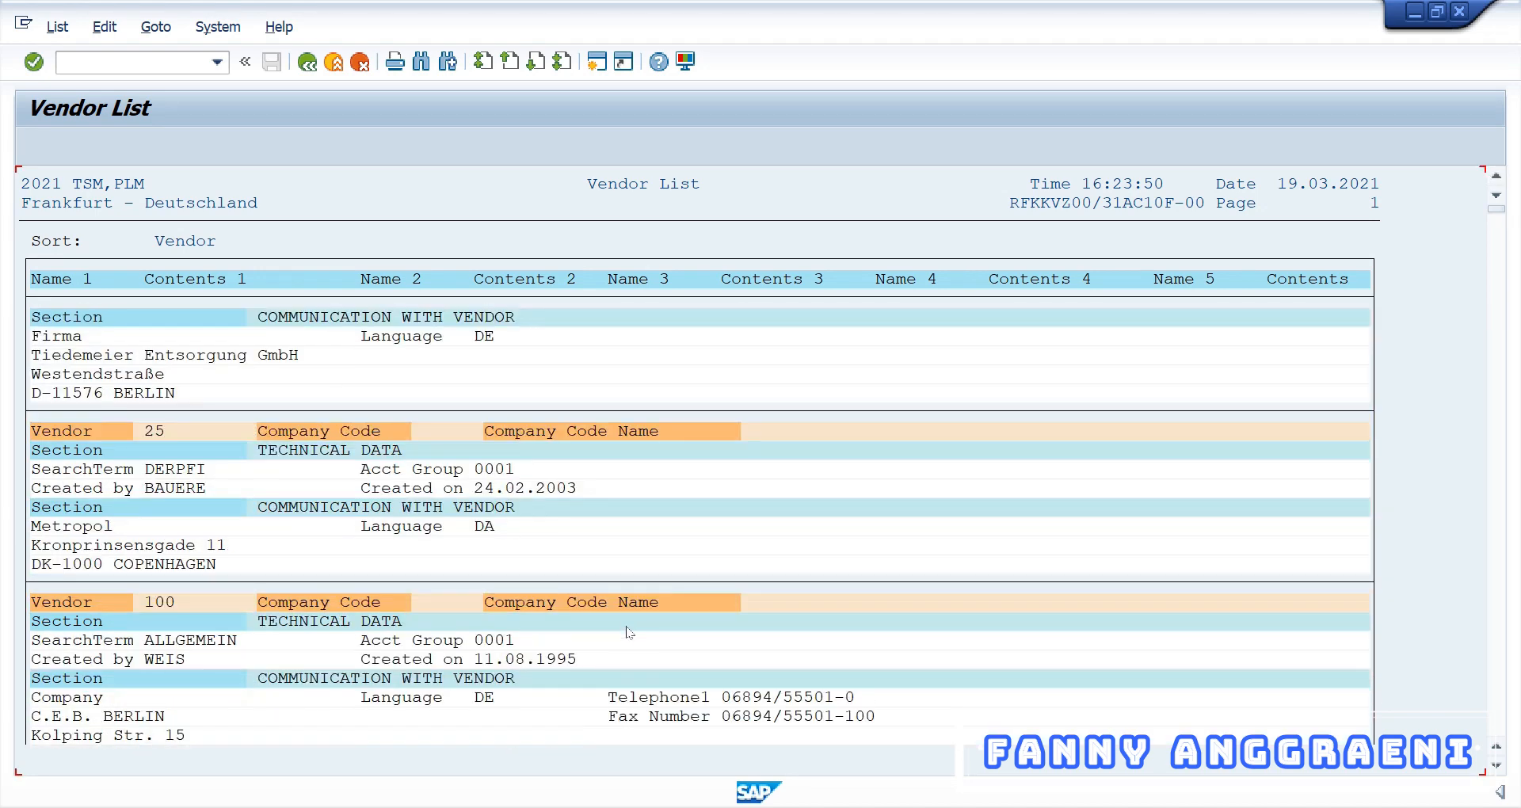
scroll(629, 632, "up", 1)
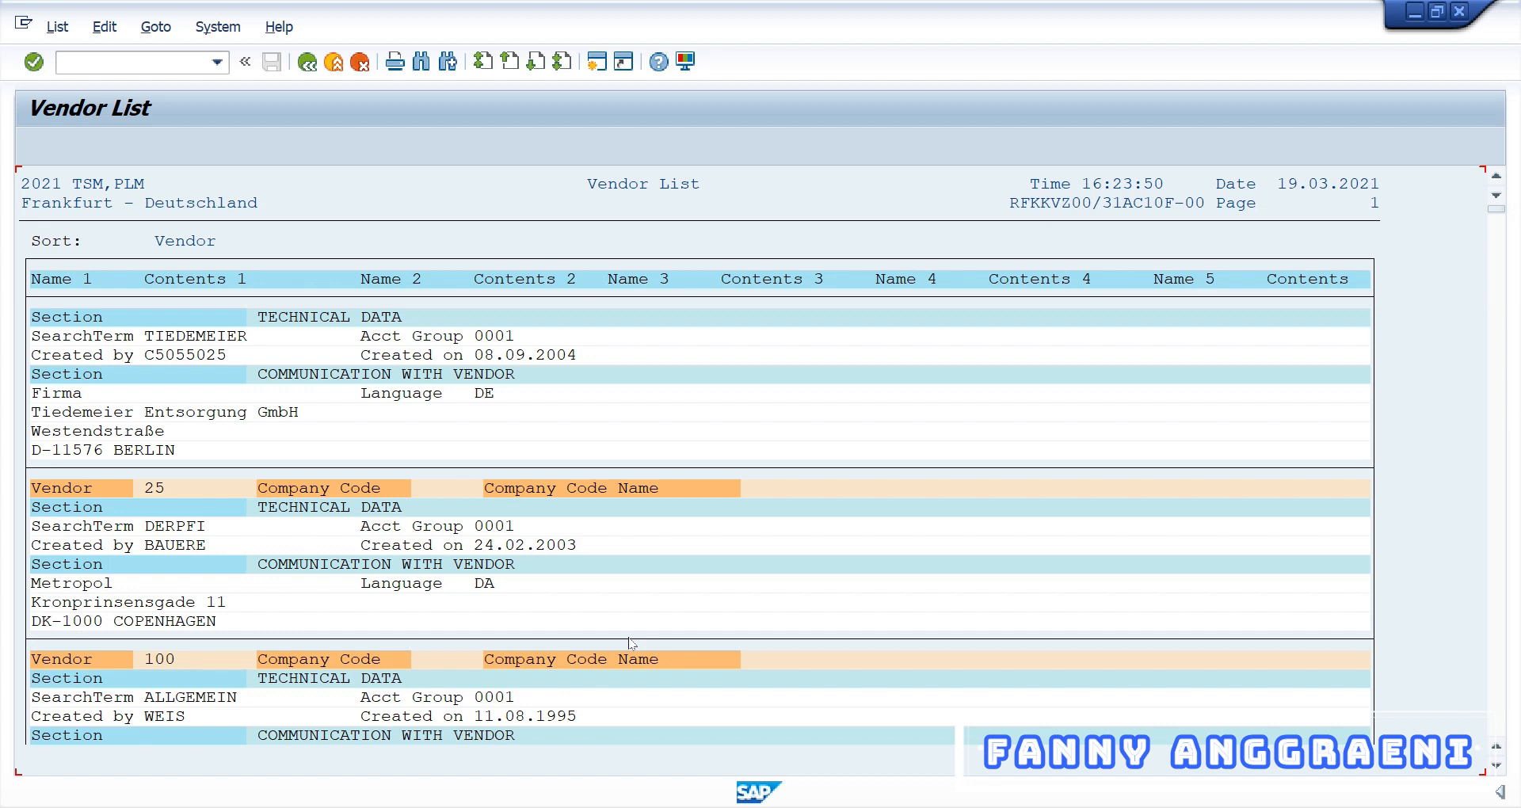
Go back to the Vendor List selection screen and show dynamic selections
left_click(308, 69)
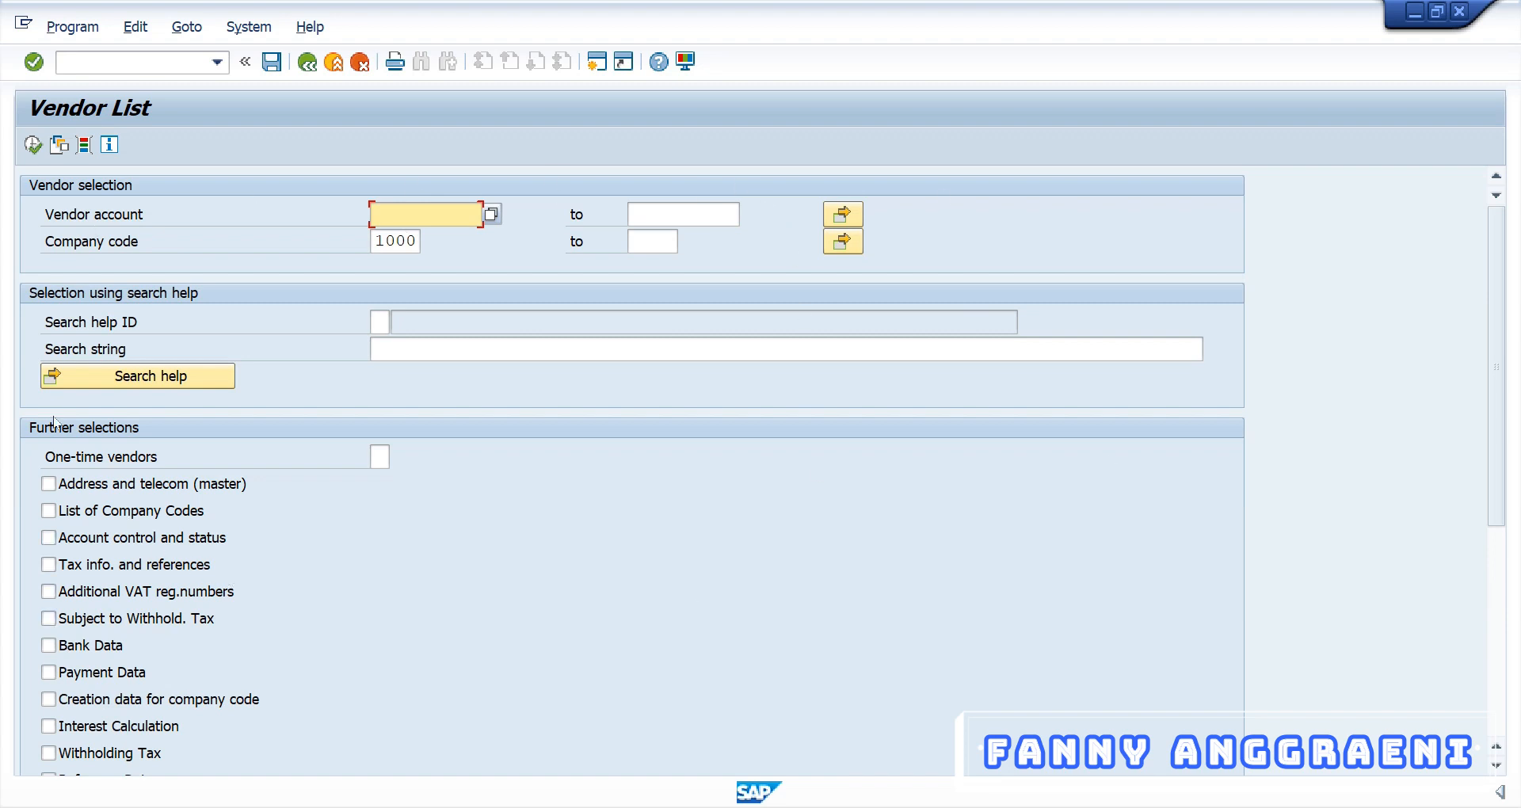
left_click(84, 145)
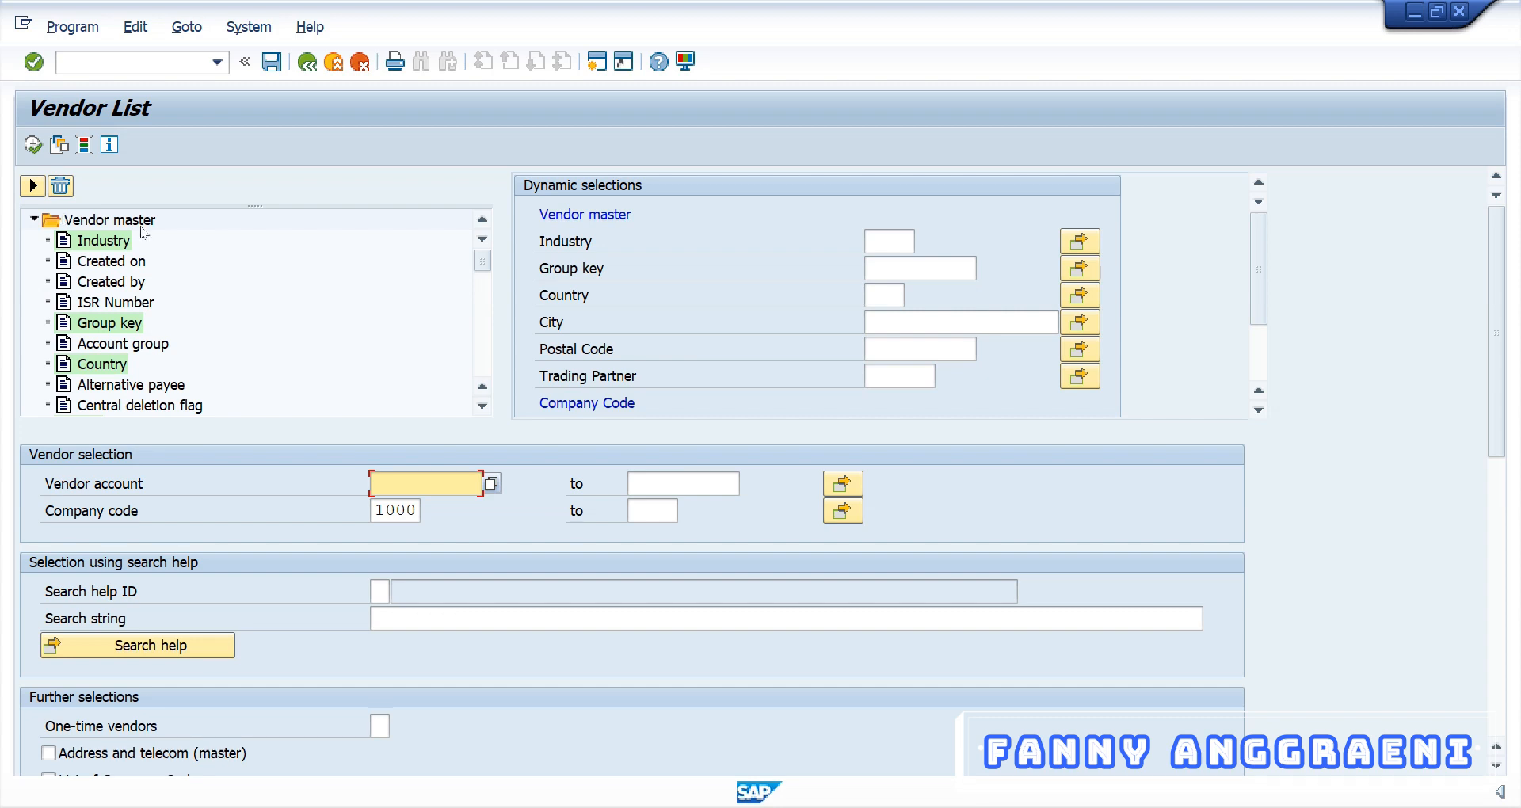
Expand the Vendor master fields in the dynamic selections tree and select Account group
left_click(34, 220)
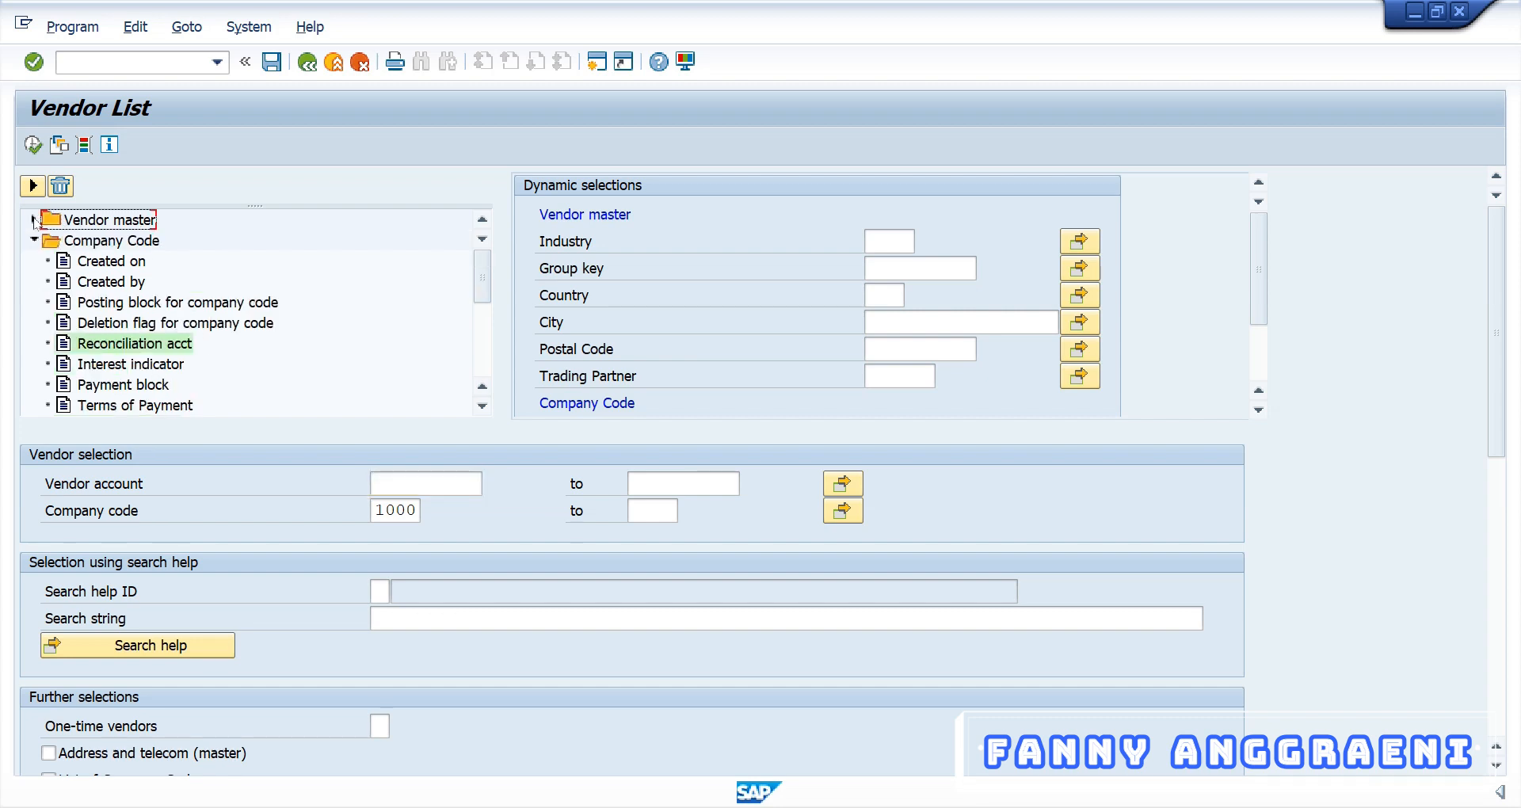
left_click(34, 219)
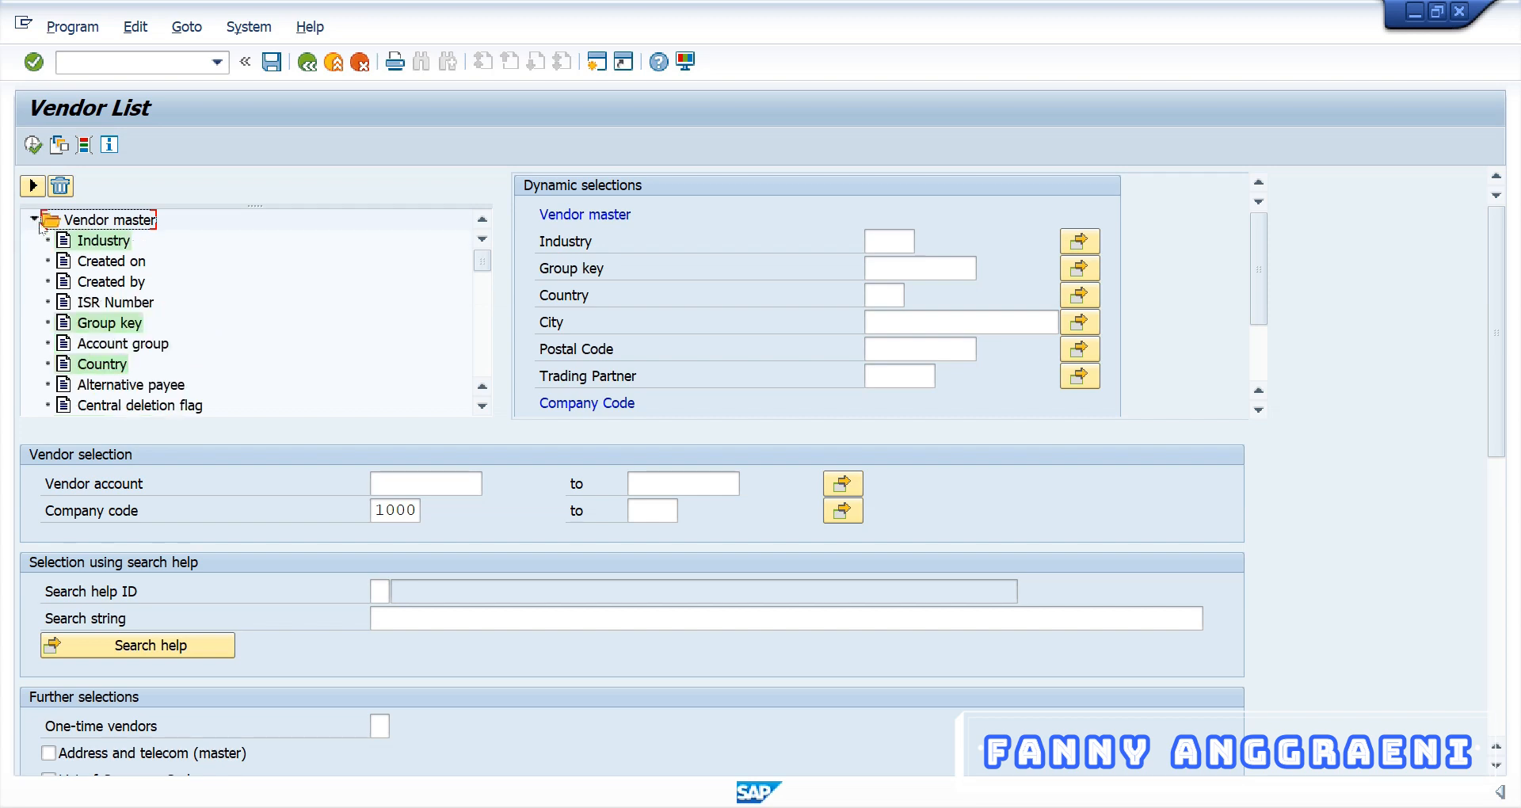
left_click(103, 346)
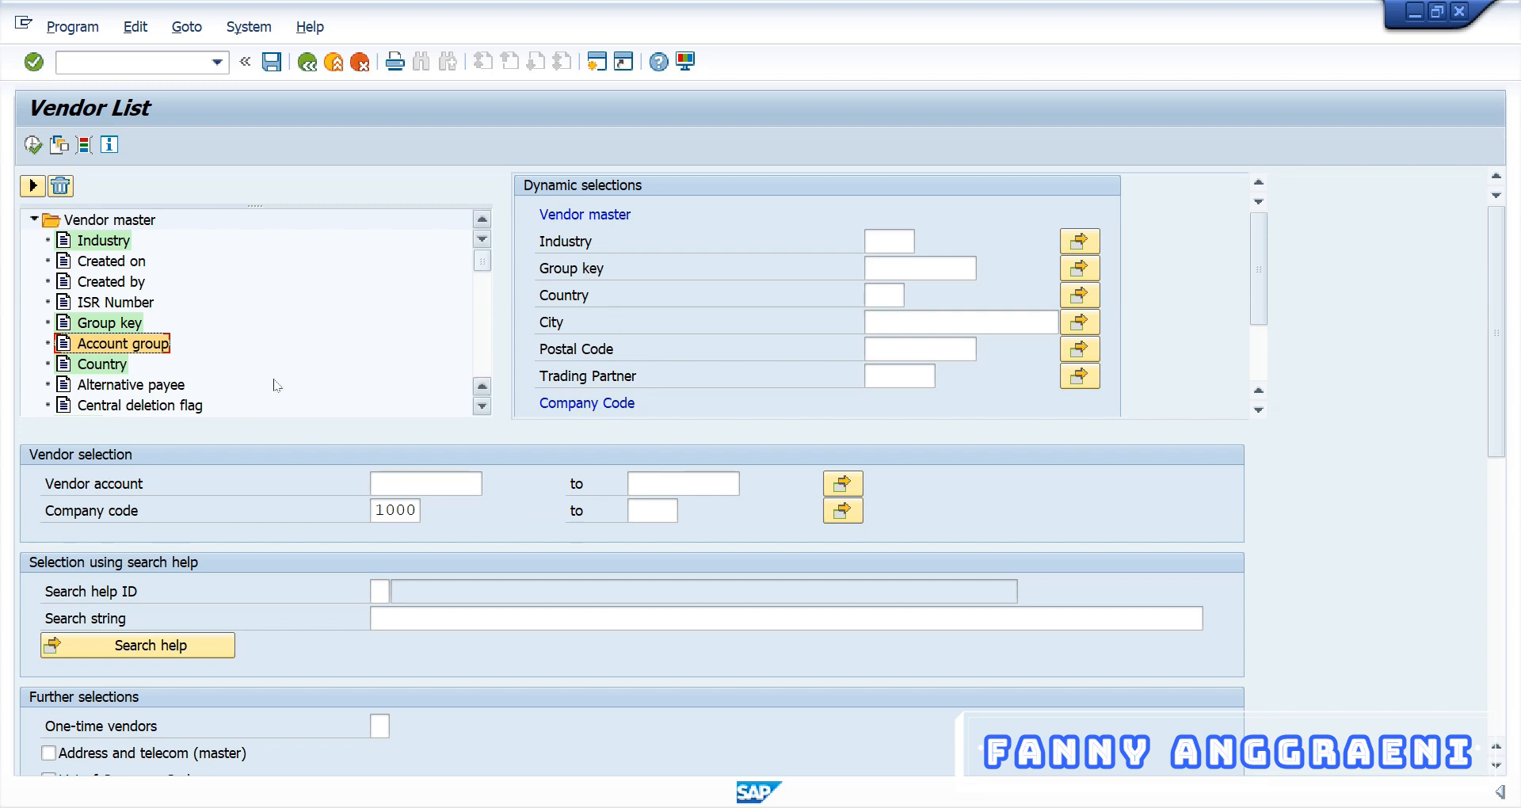
Add Account group to the dynamic selections and enter KRED as its value
left_click(32, 186)
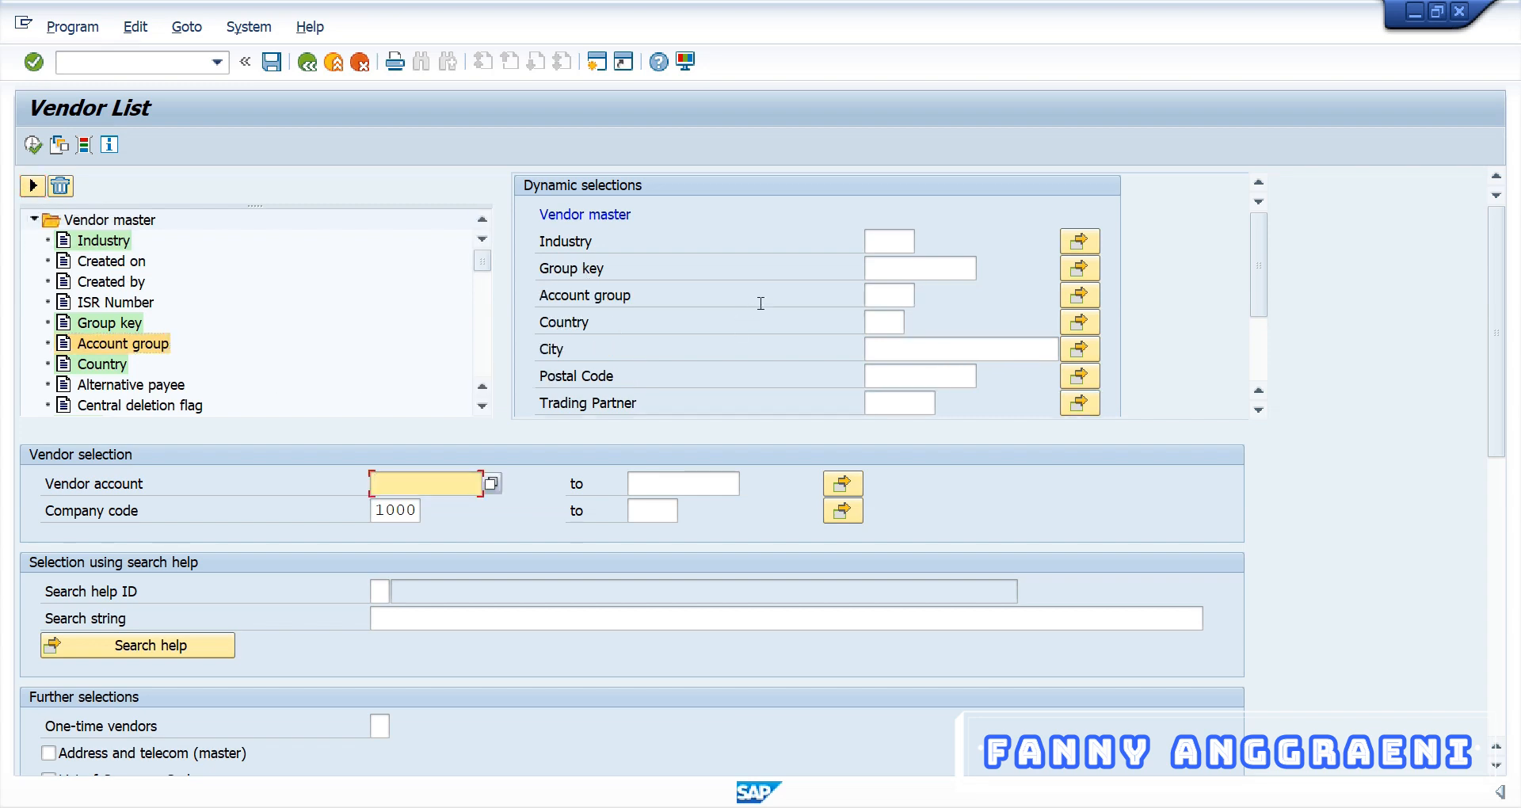
left_click(896, 295)
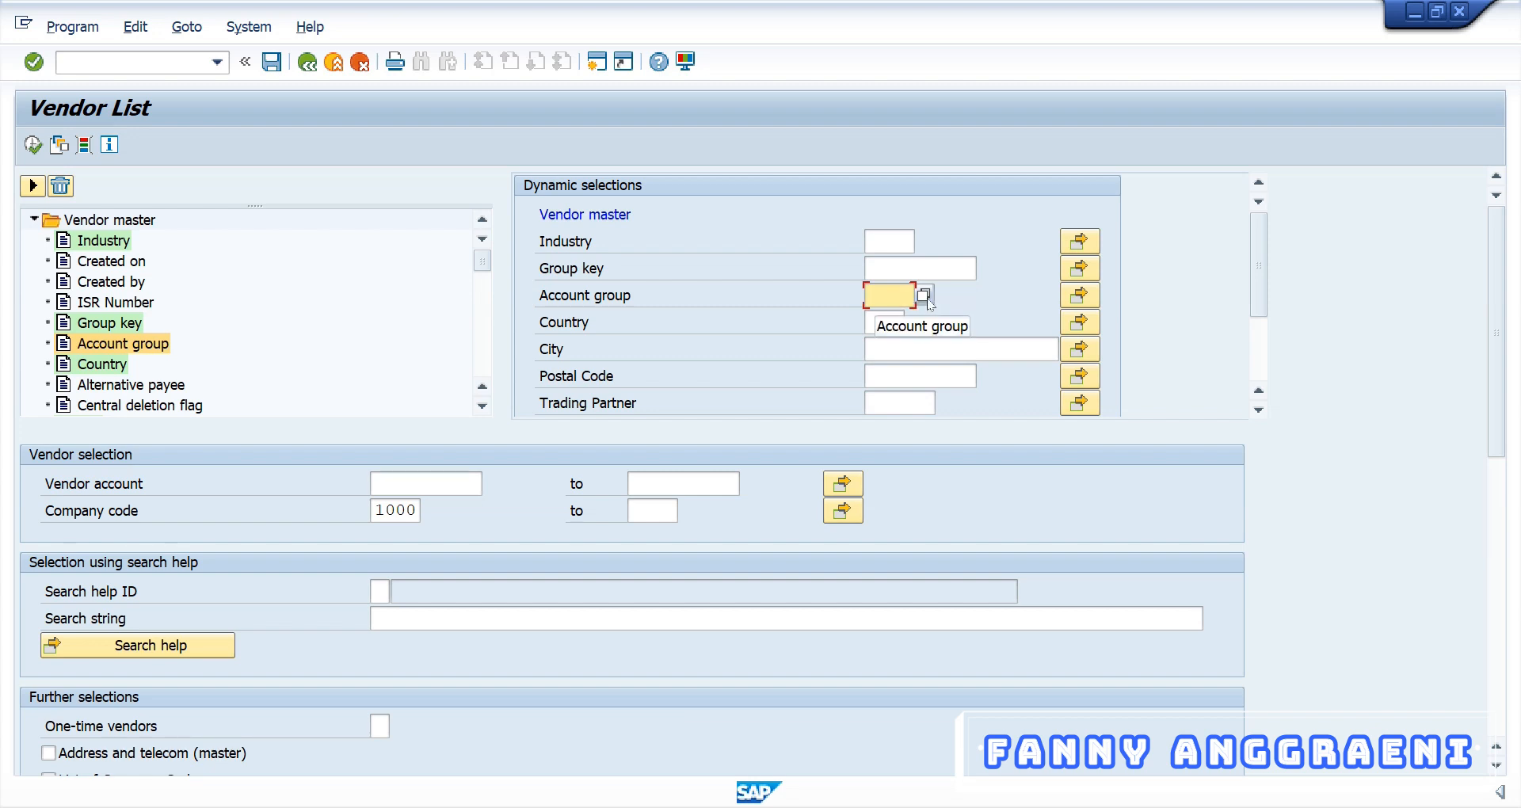
type("KRED")
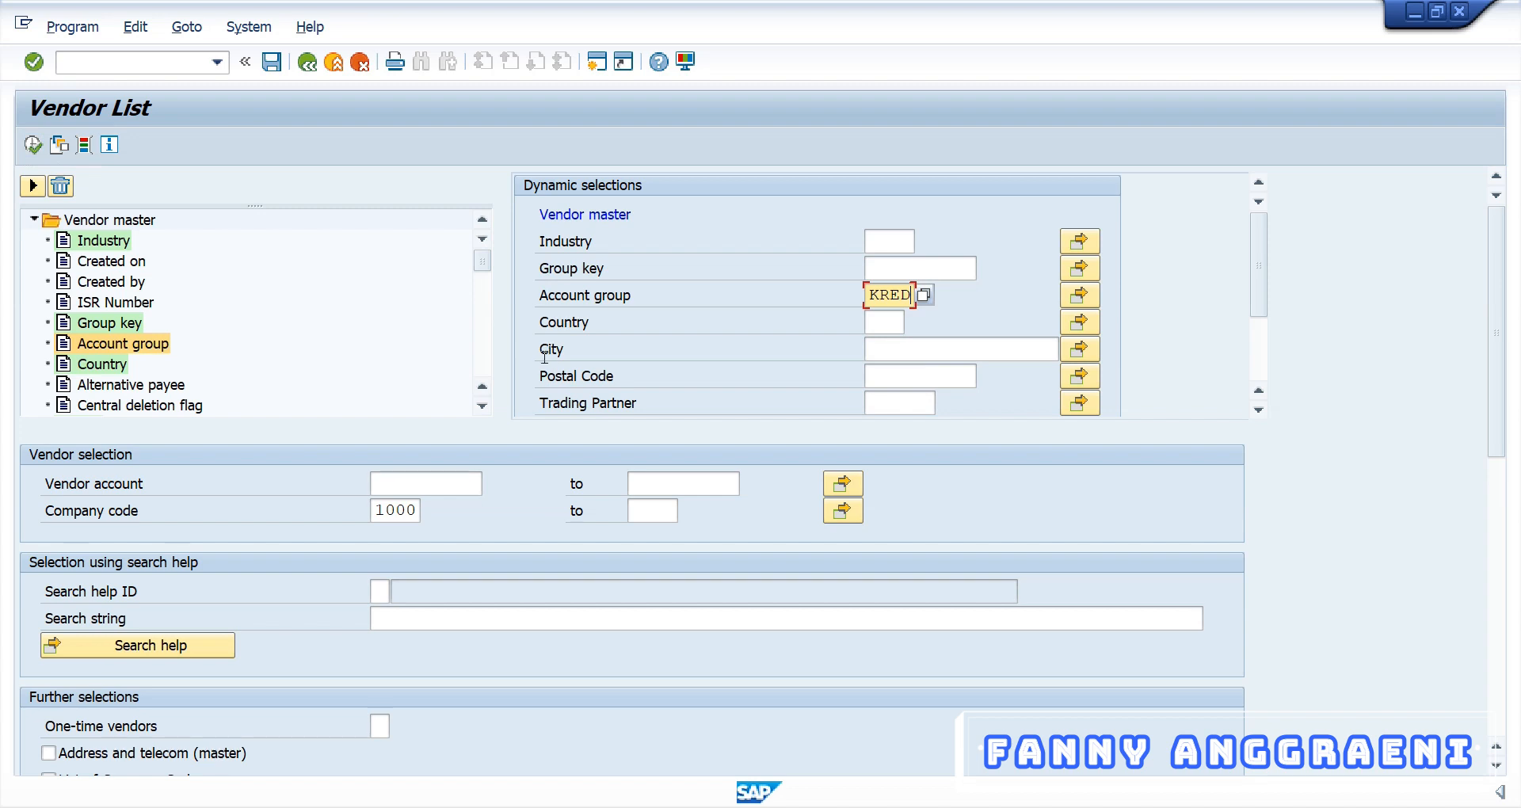
scroll(545, 356, "down", 5)
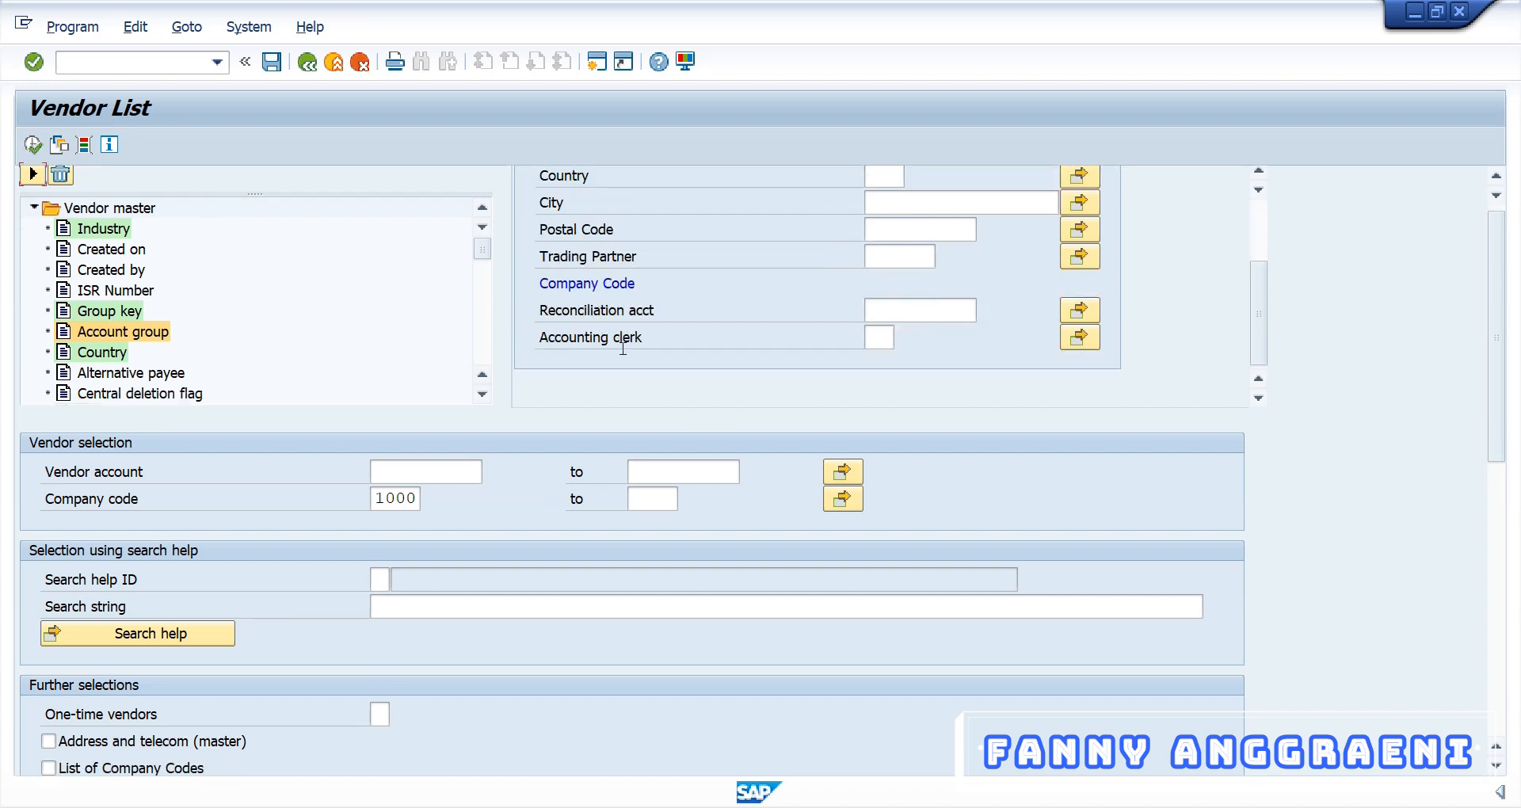
scroll(623, 349, "up", 5)
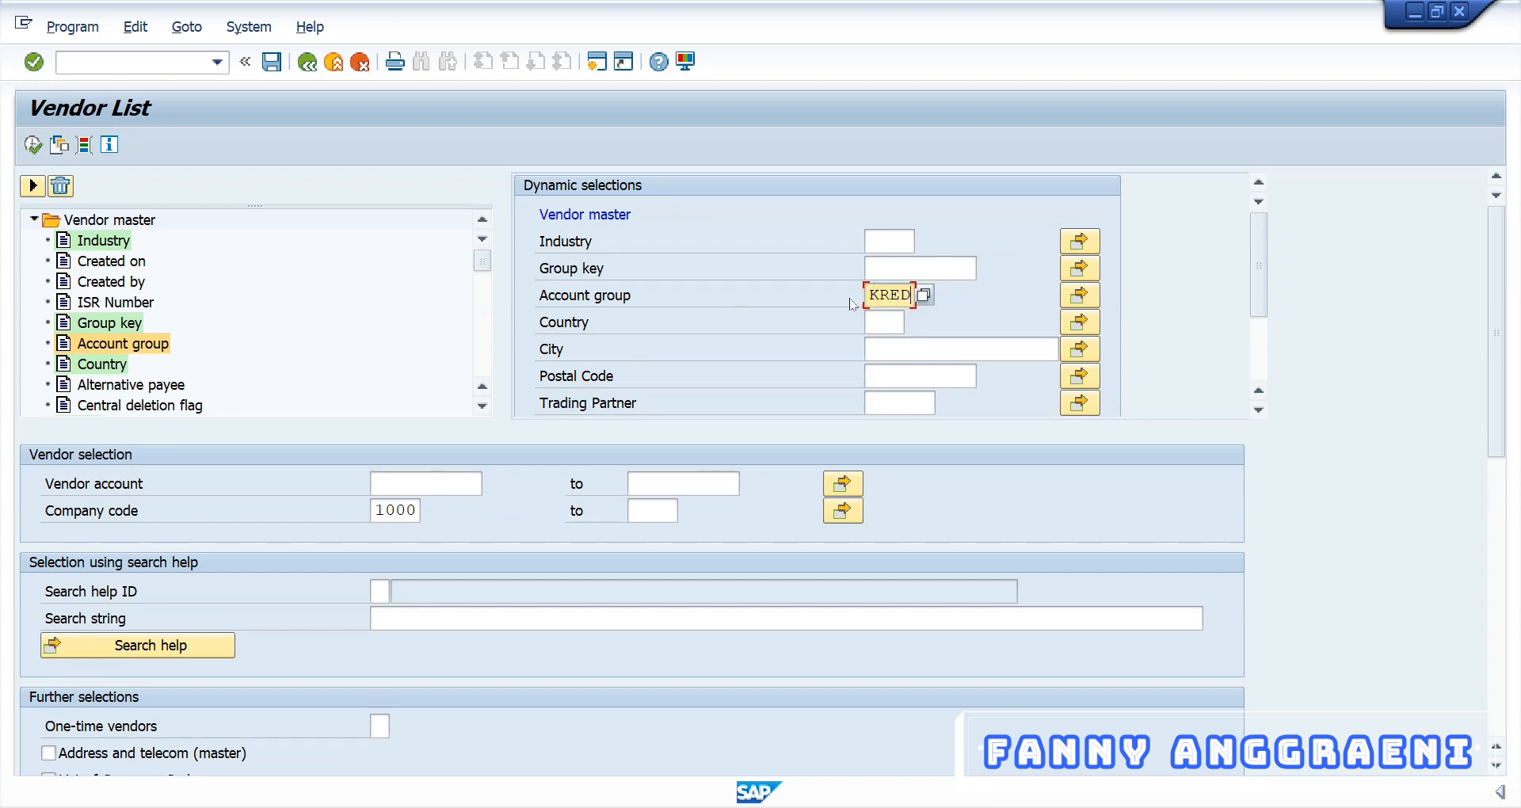
Run the KRED-filtered vendor list and review vendors 100001 and 100006 in the output
left_click(33, 145)
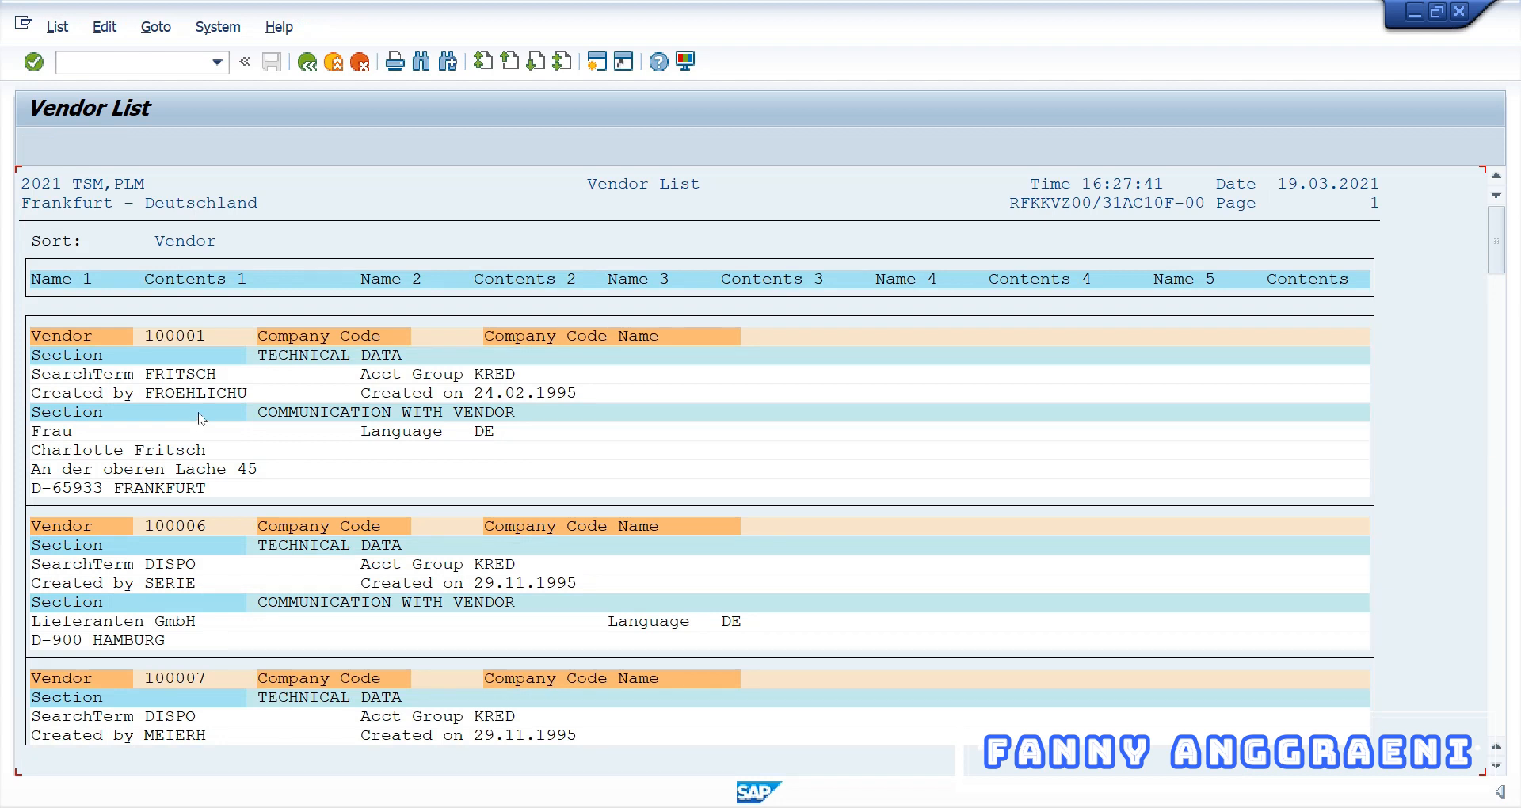
left_click(512, 377)
left_click(532, 564)
scroll(535, 575, "down", 1)
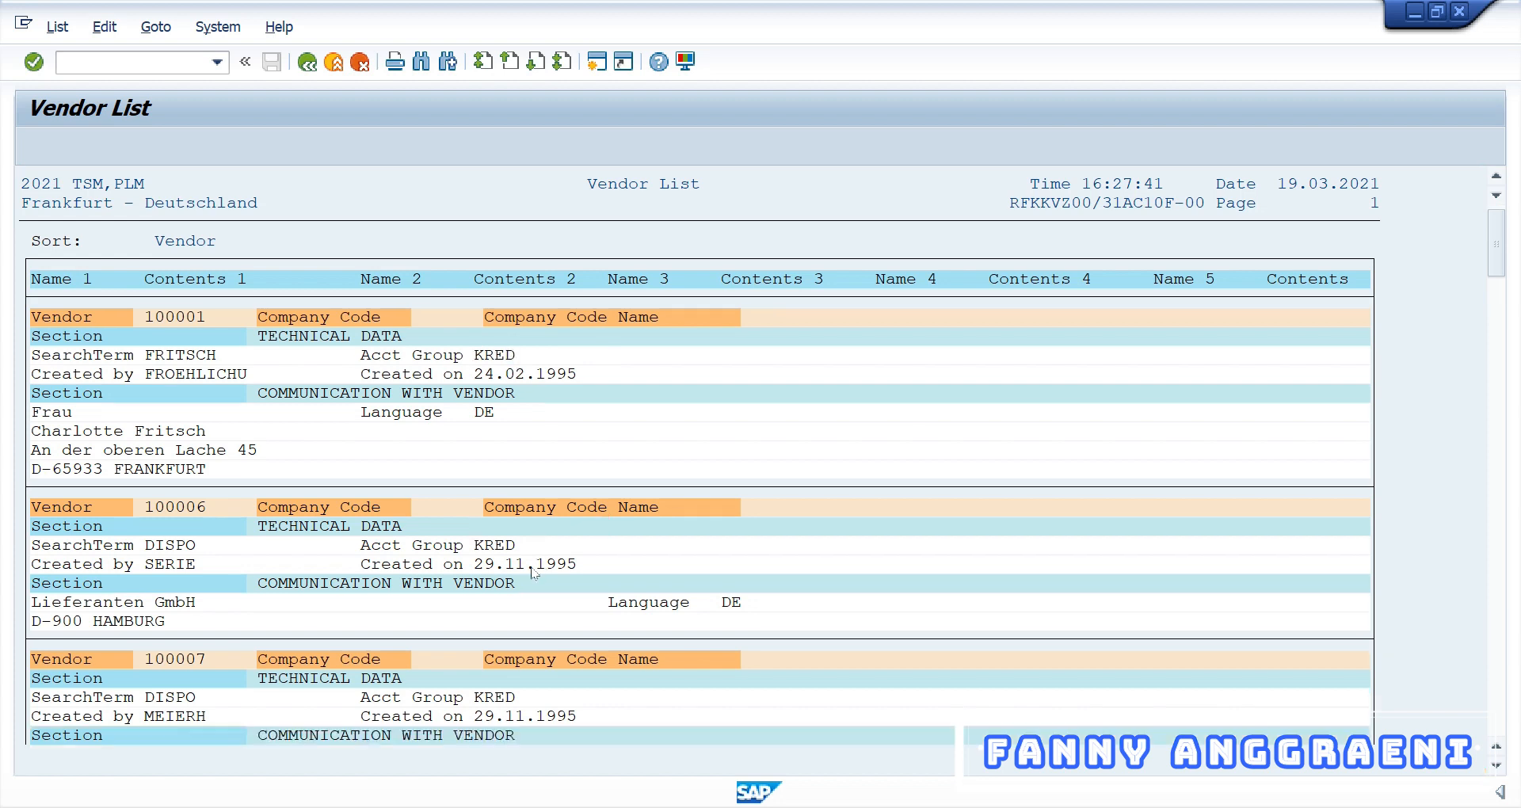
scroll(536, 582, "down", 3)
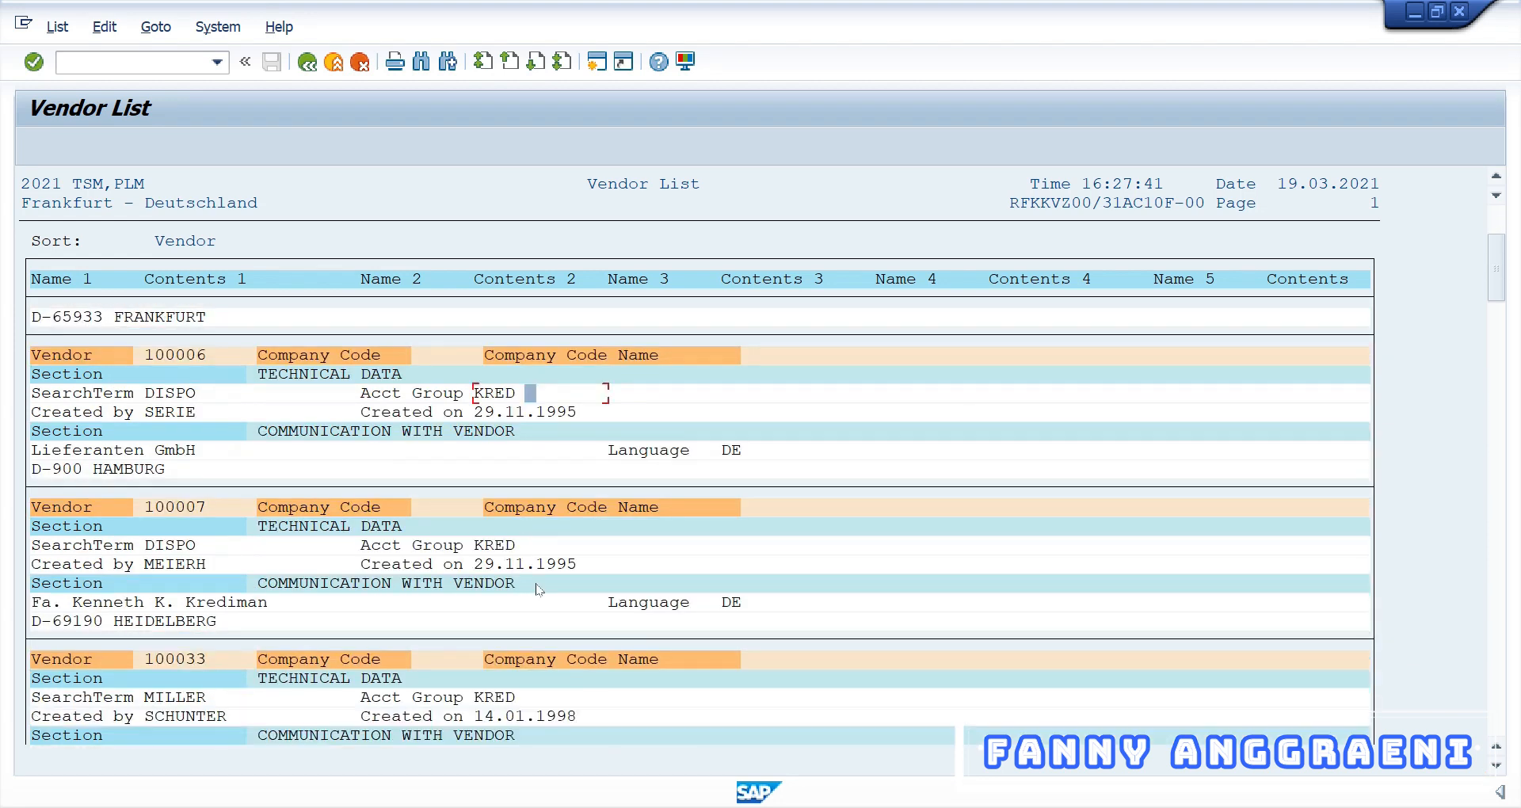
scroll(539, 590, "down", 4)
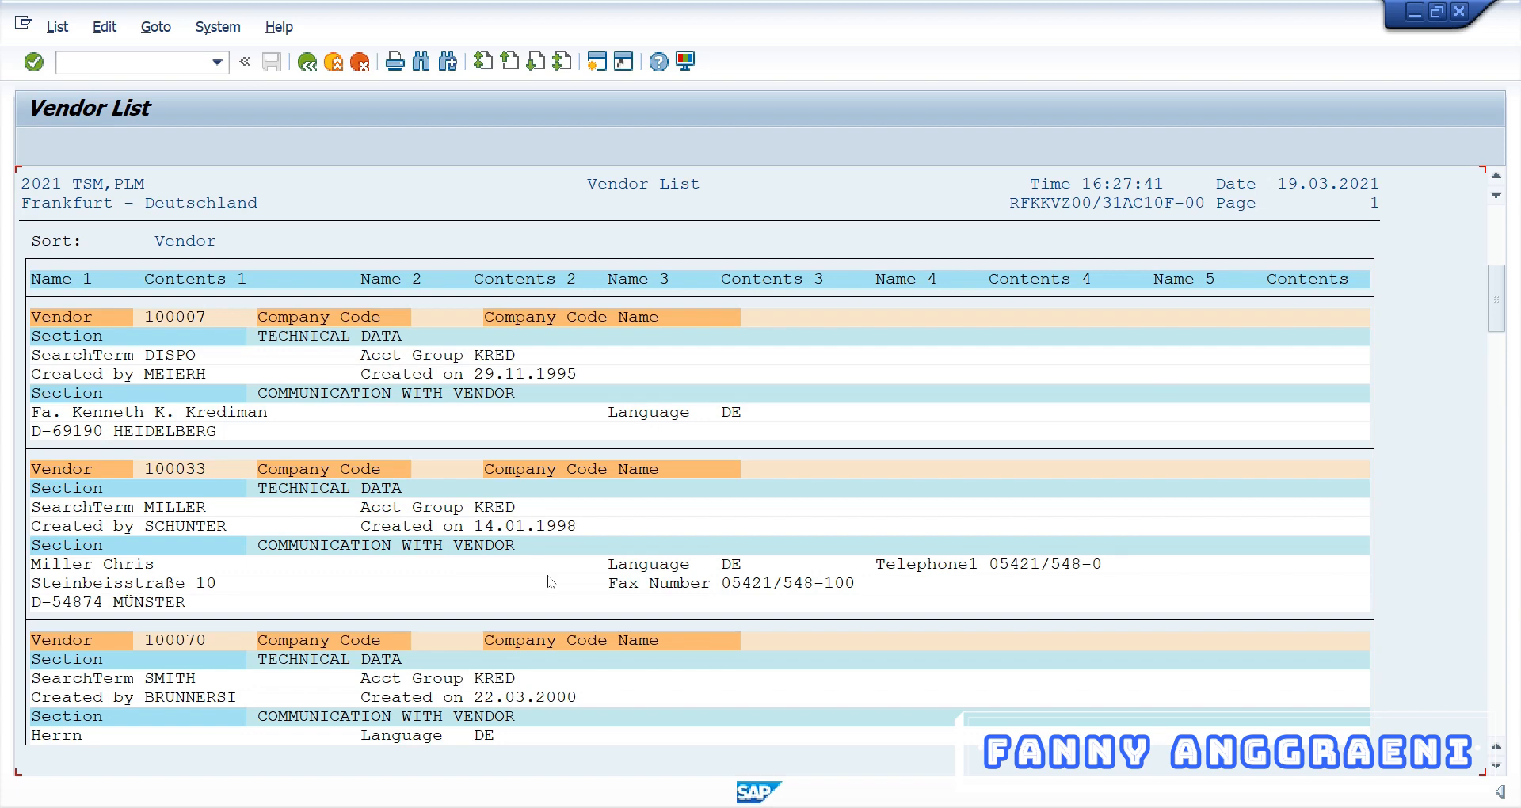
left_click(95, 67)
Return to Easy Access with /n, launch FK01 Create Vendor, then switch to the login workbook
type("/n")
key("Return")
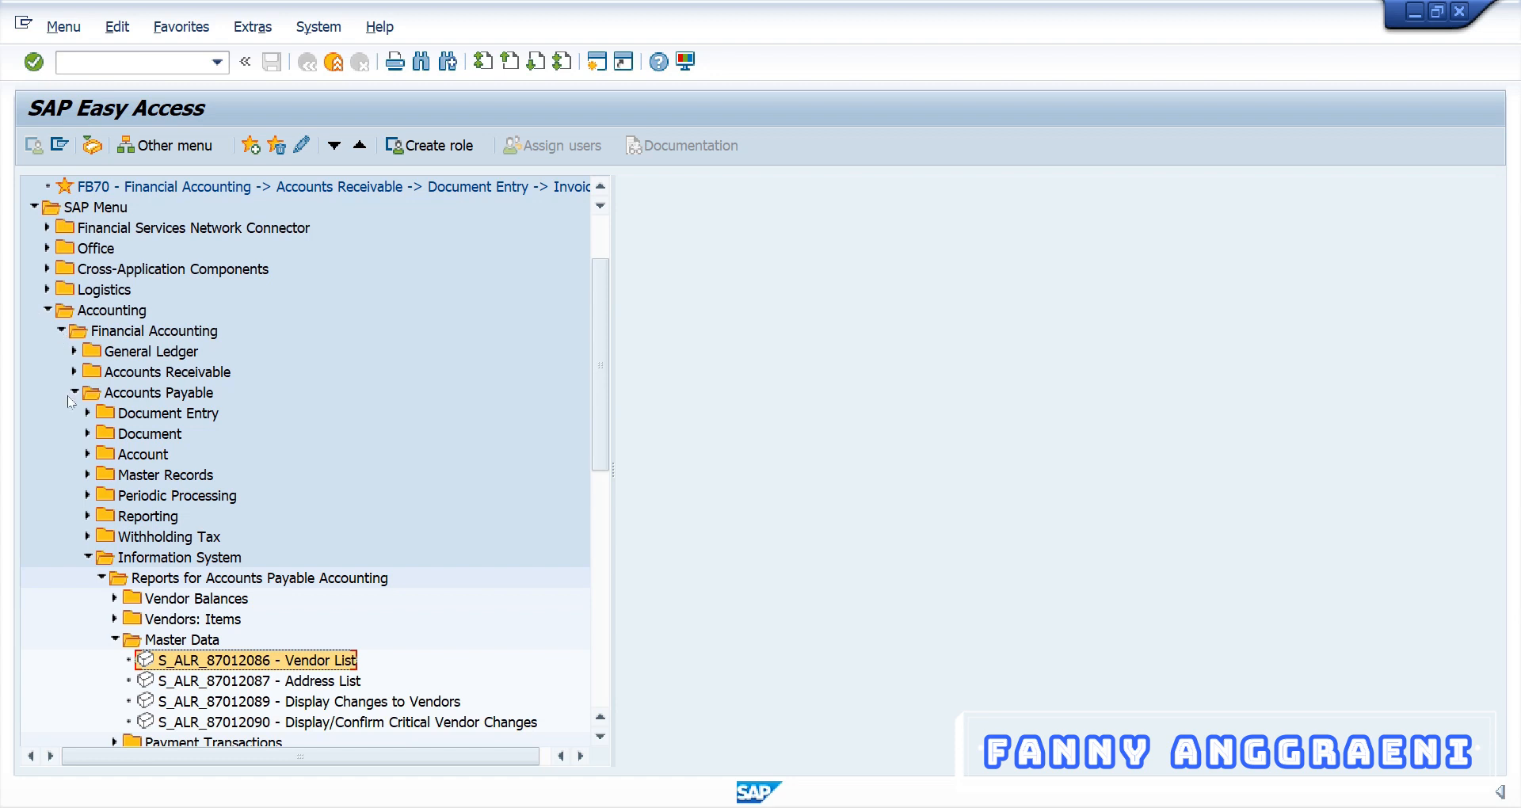
left_click(88, 475)
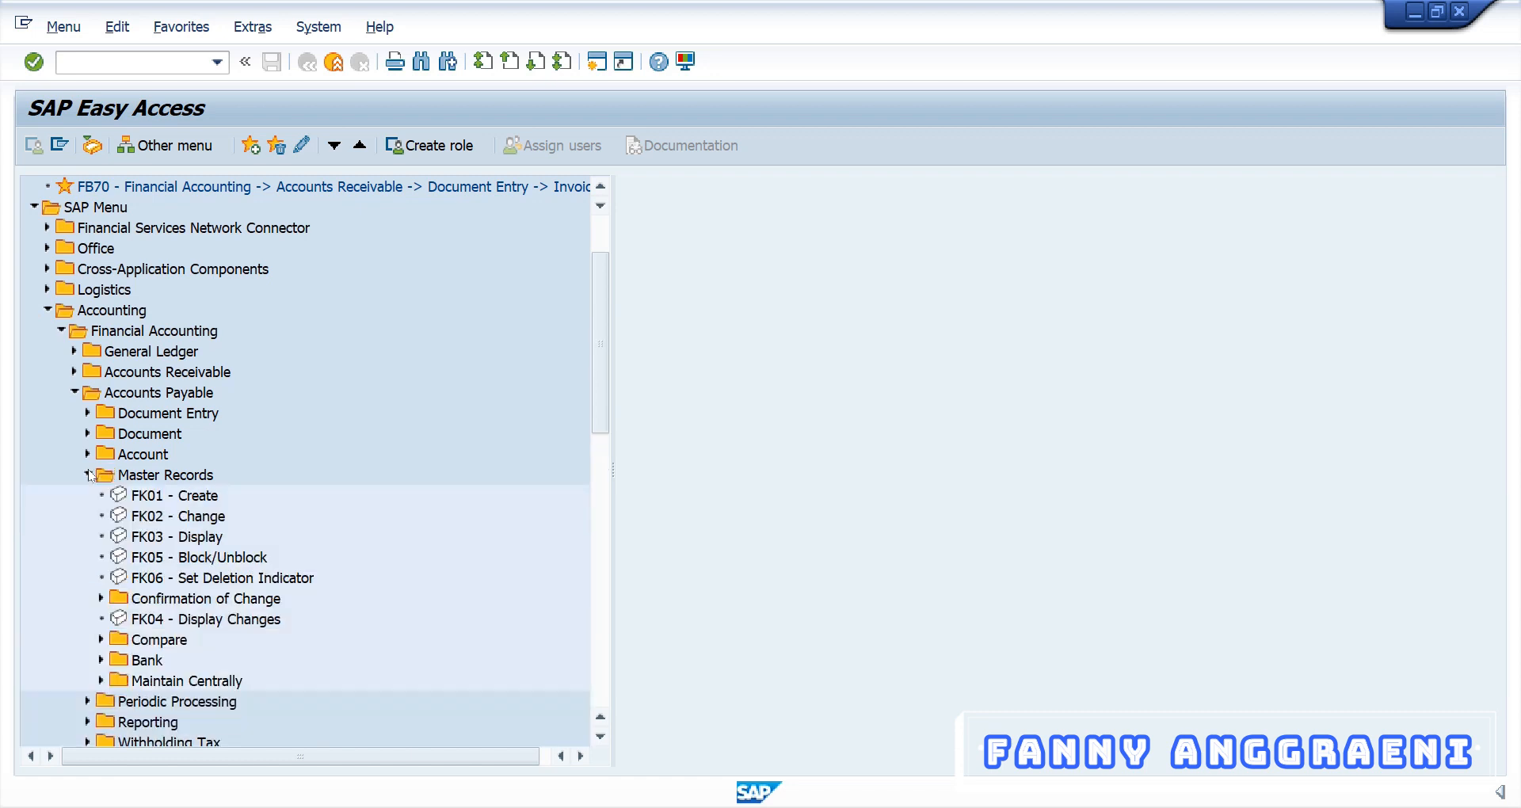
left_click(146, 501)
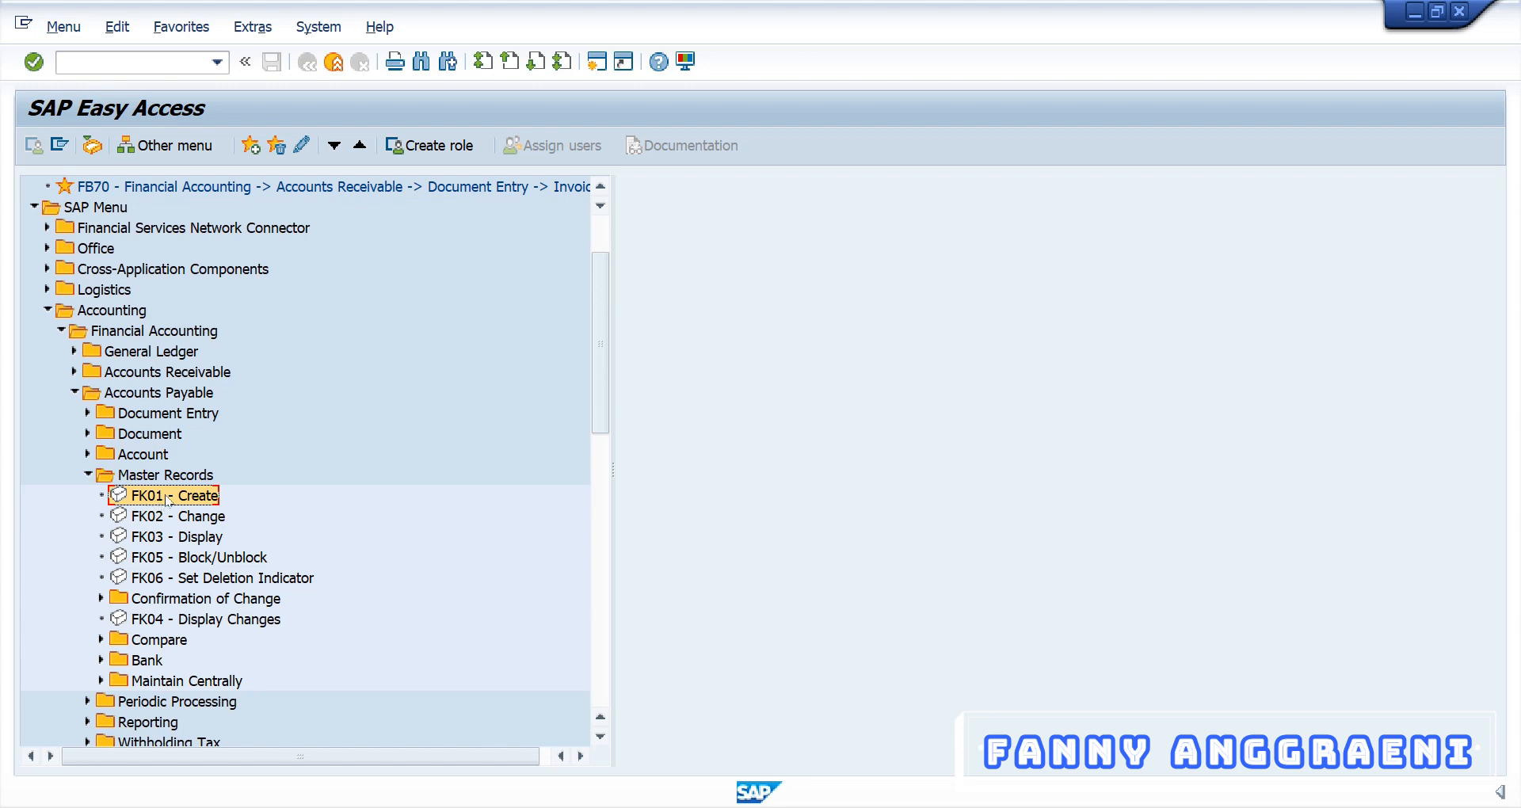
double_click(167, 498)
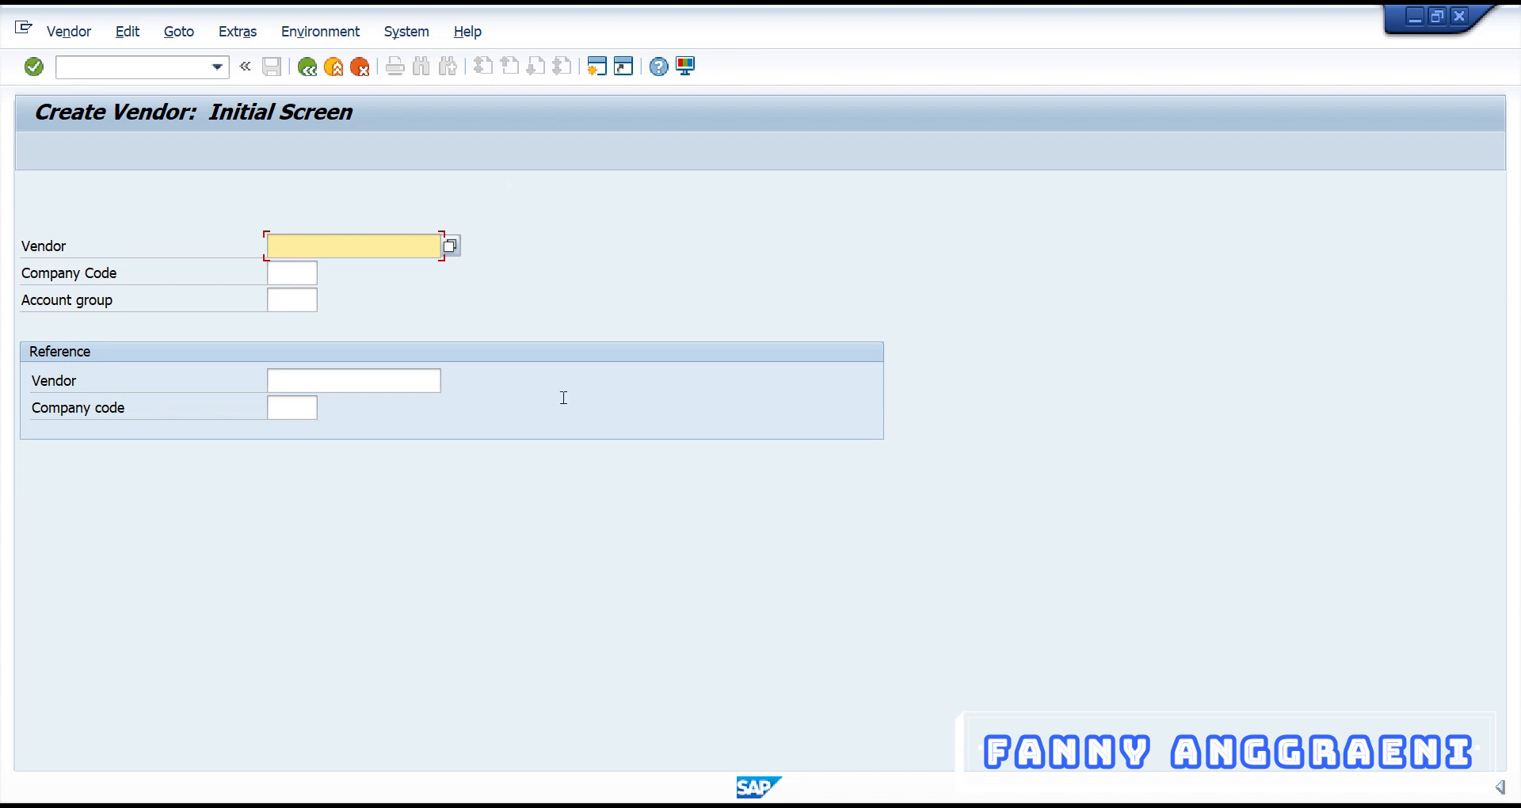
mouse_move(668, 791)
left_click(679, 708)
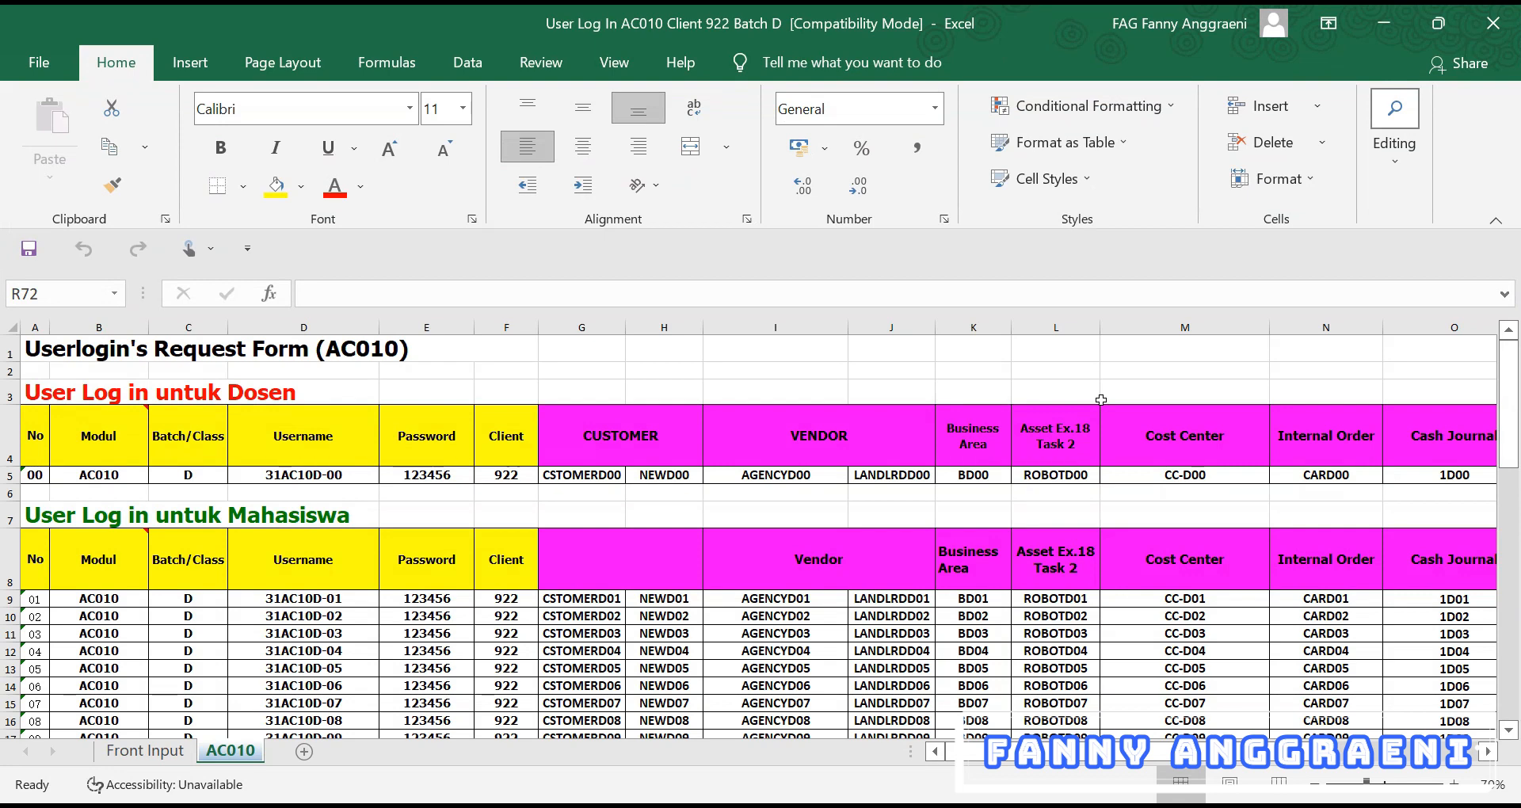
left_click(914, 320)
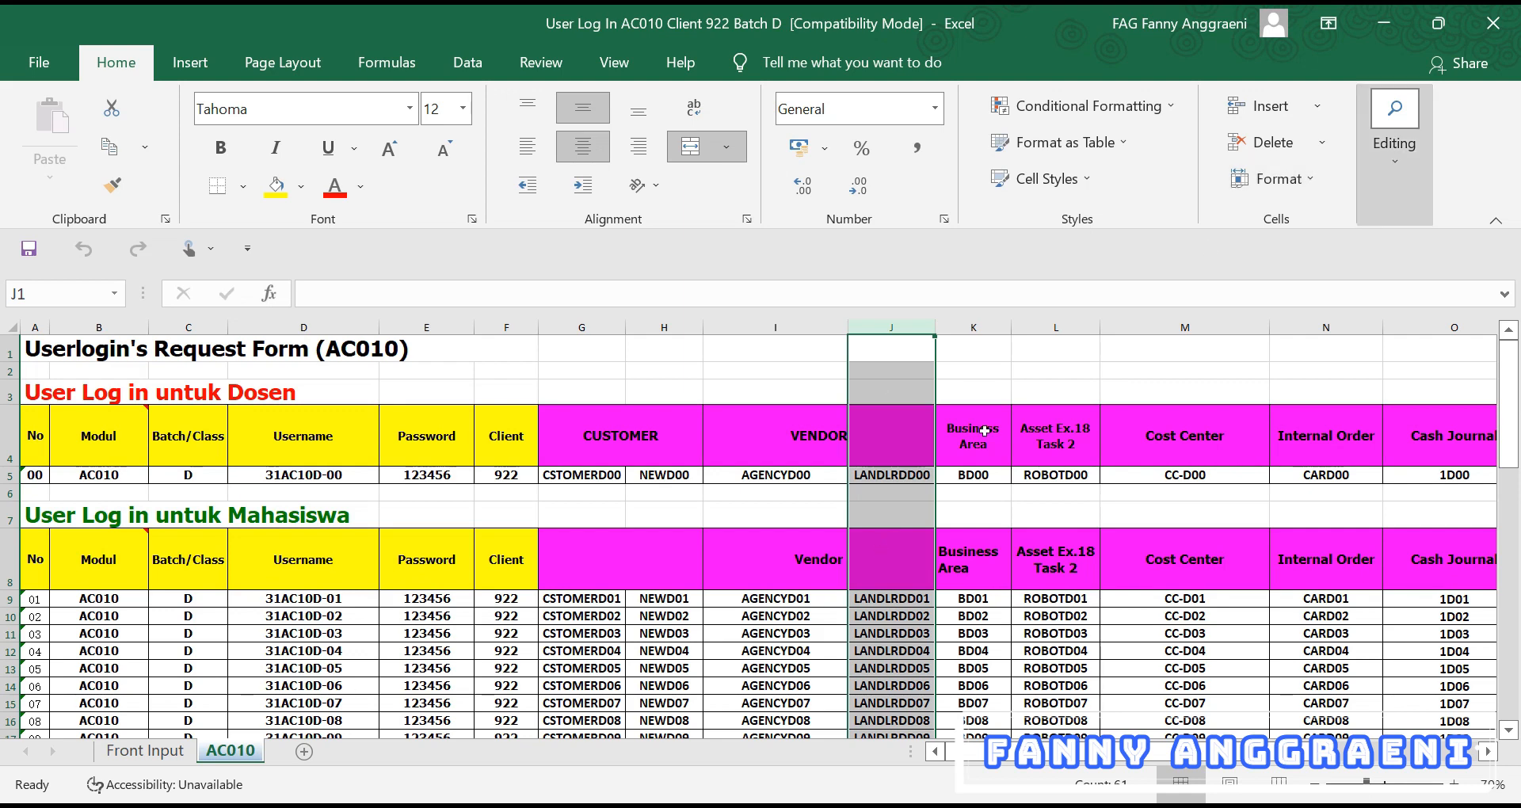
left_click(720, 806)
left_click(824, 749)
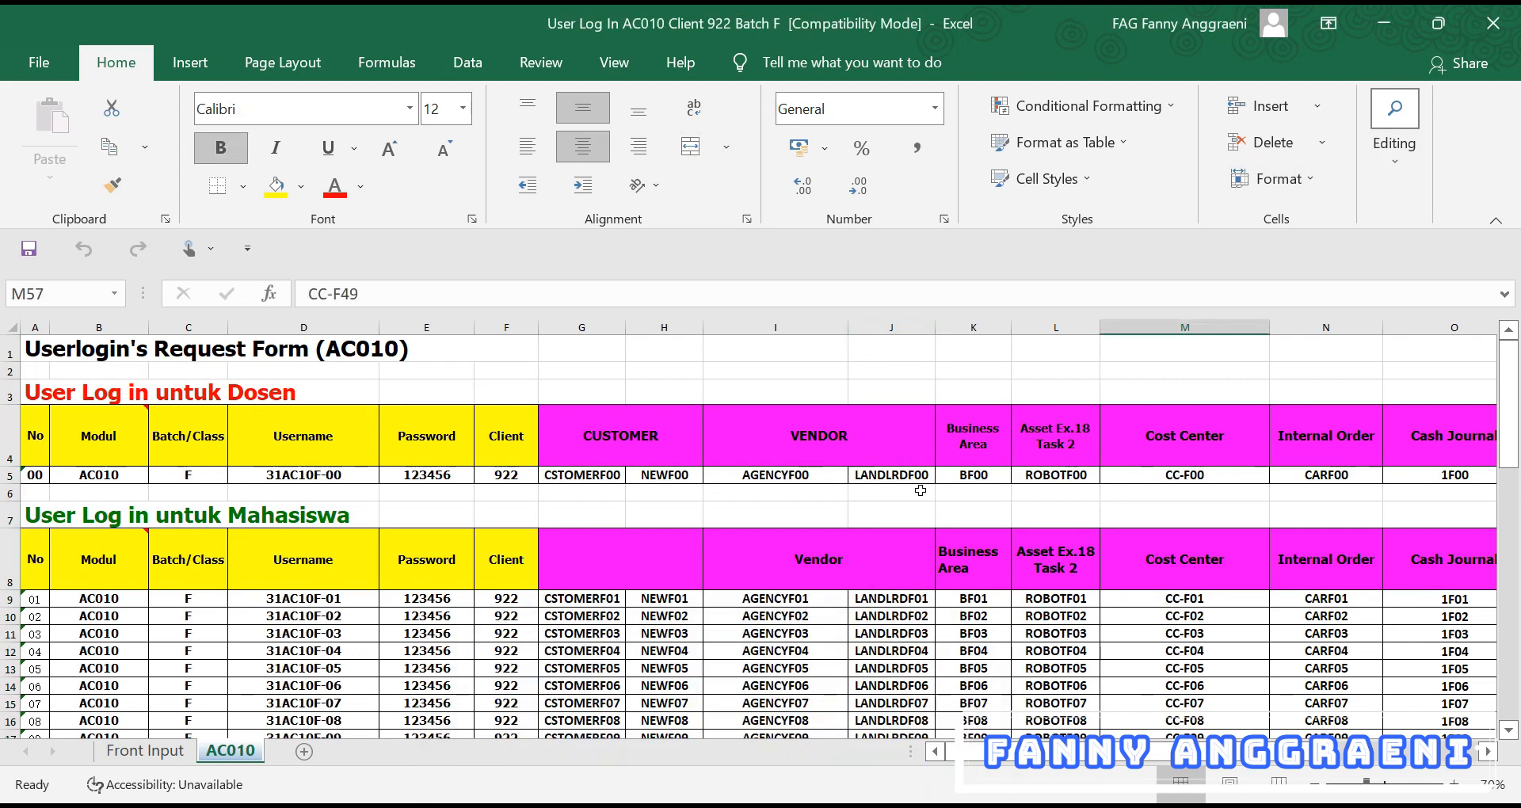
left_click(903, 326)
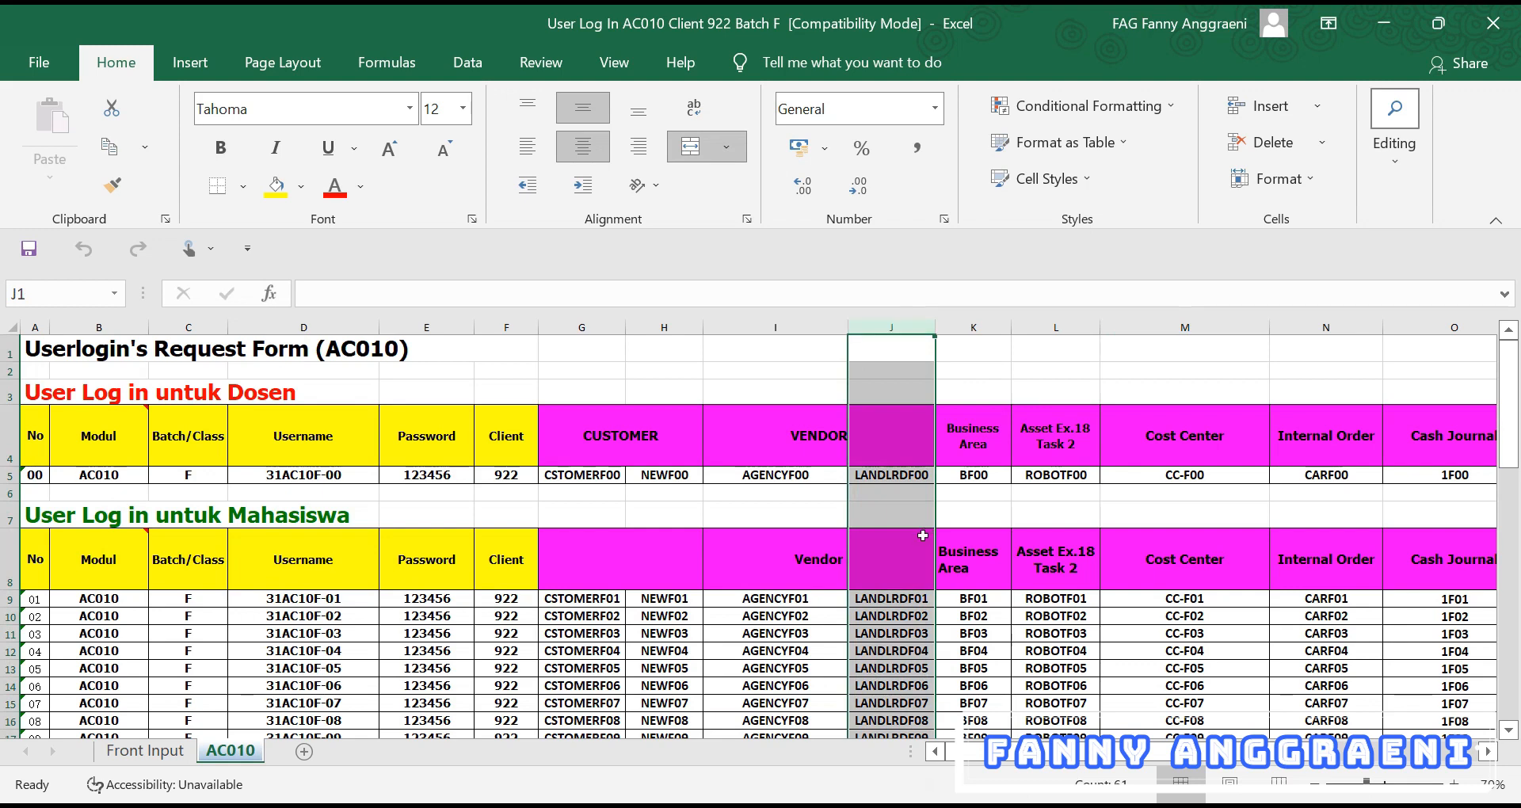
left_click(891, 475)
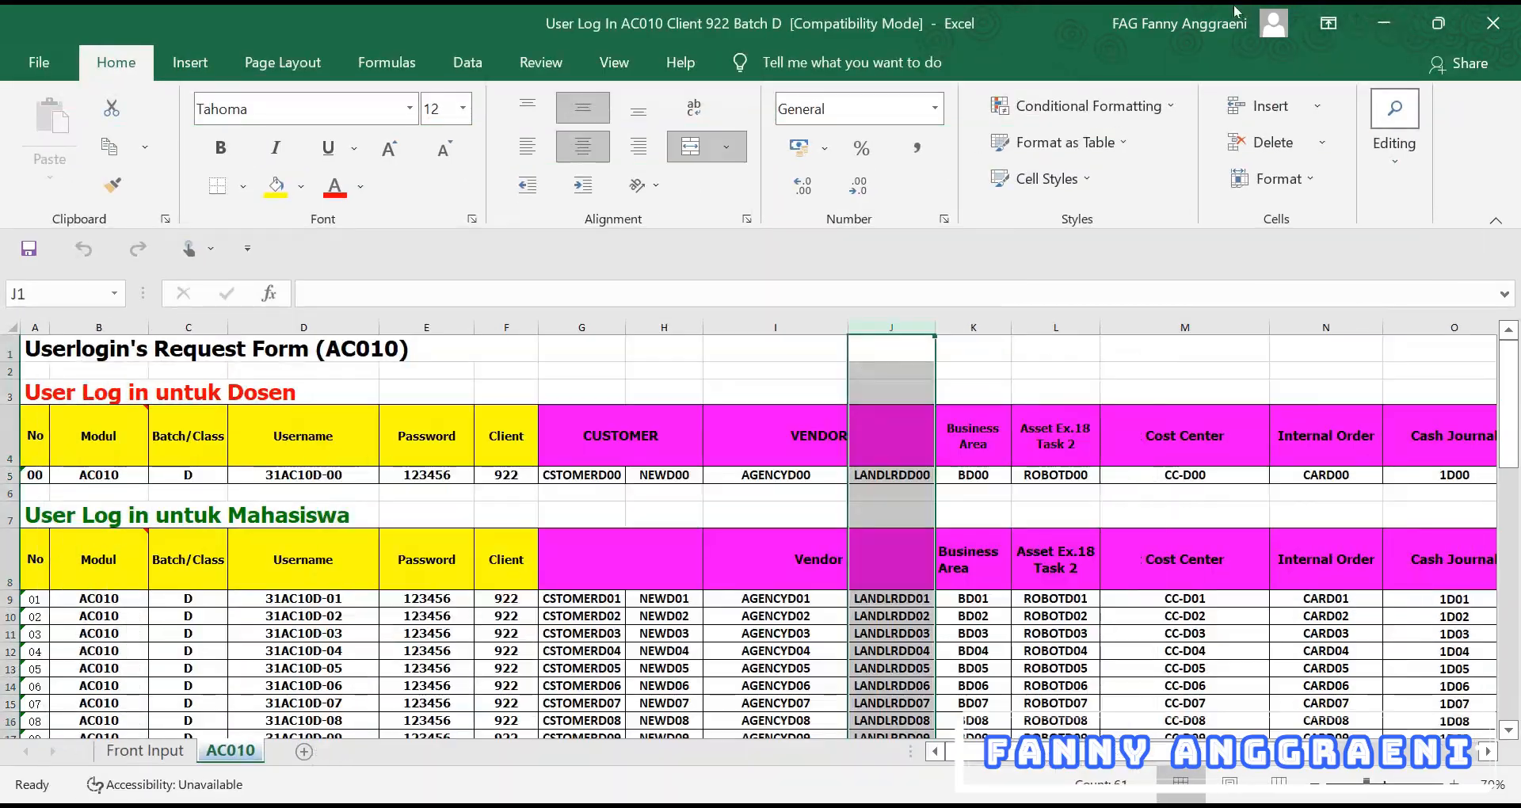
left_click(1399, 24)
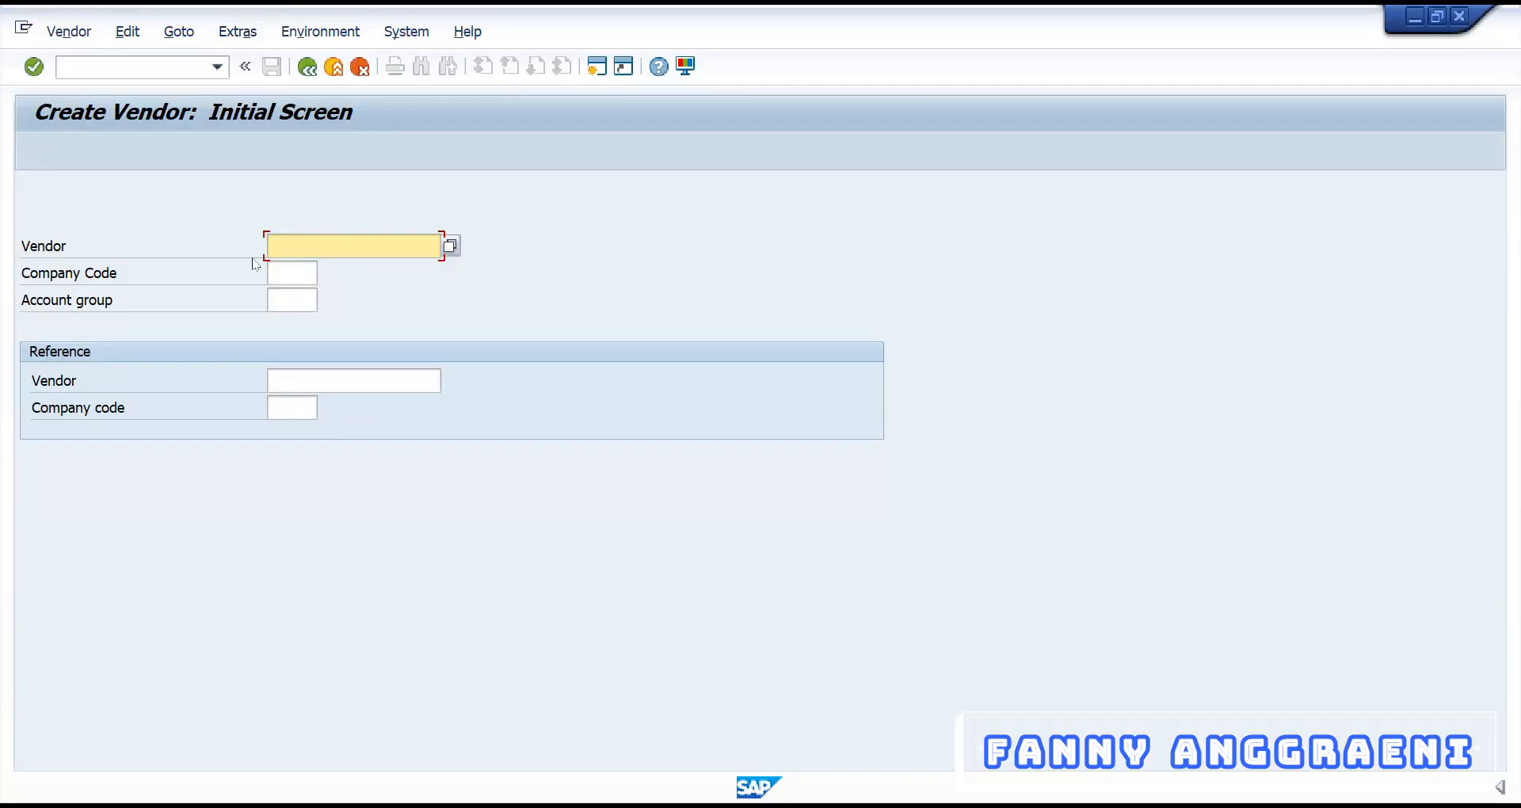
Enter vendor LANDLRDF00, company code 1000 and account group VEND
type("LANDLRDF00")
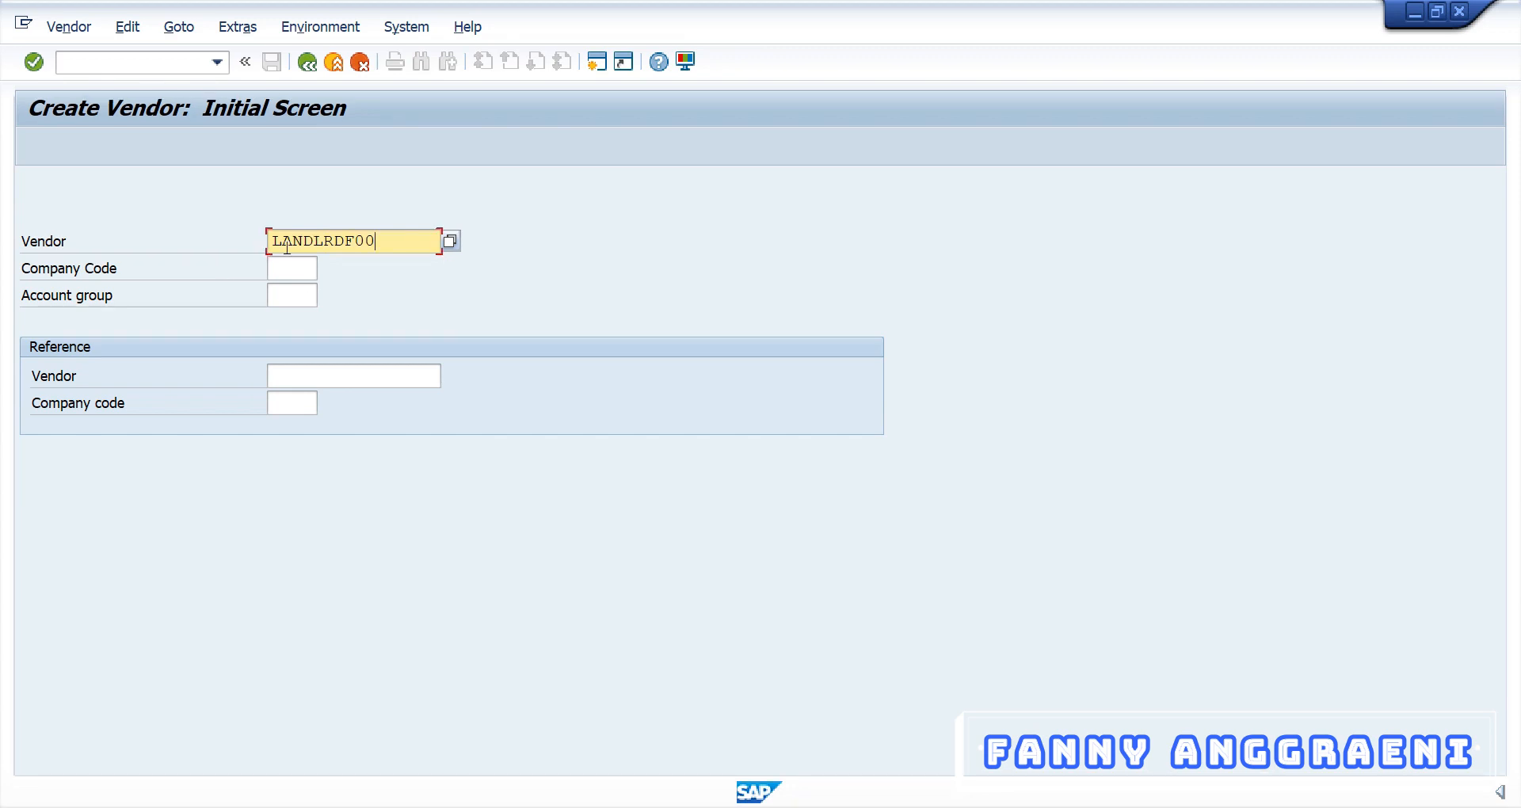
key("Tab")
type("1000")
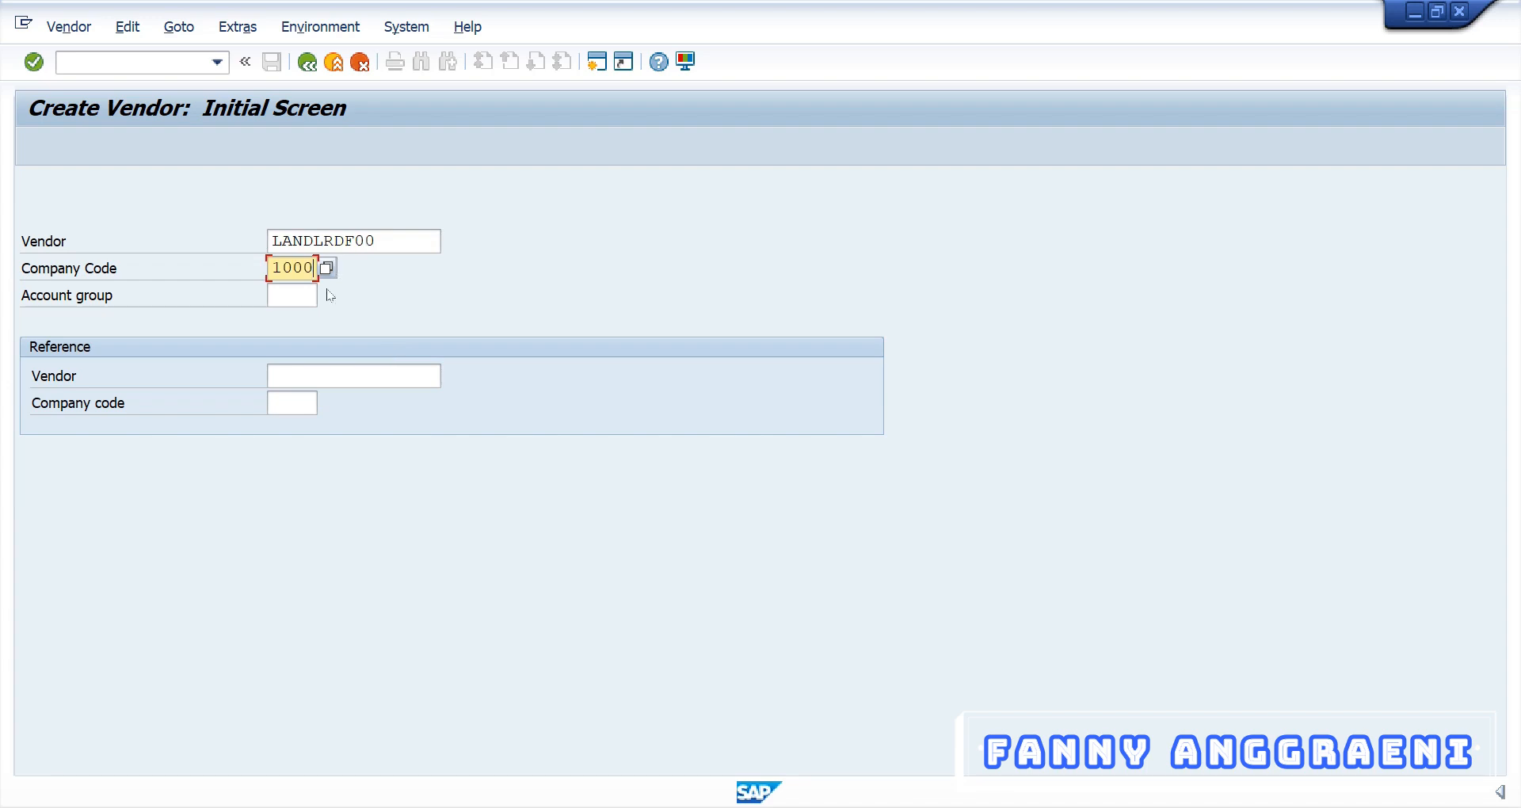
left_click(301, 294)
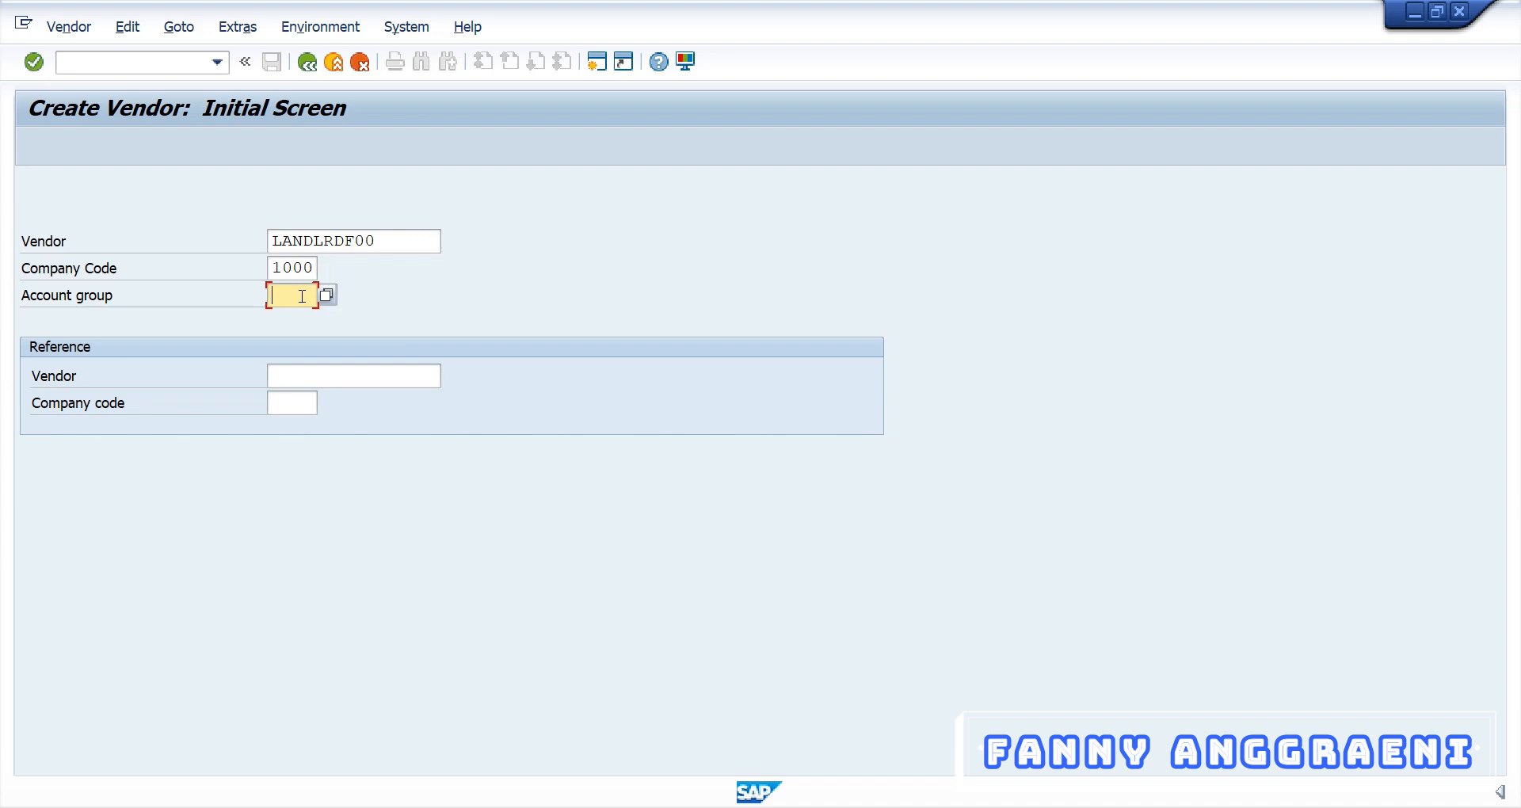
type("VEND")
Reference vendor AGENCY00 in company code 1000 and continue to the address screen
left_click(325, 375)
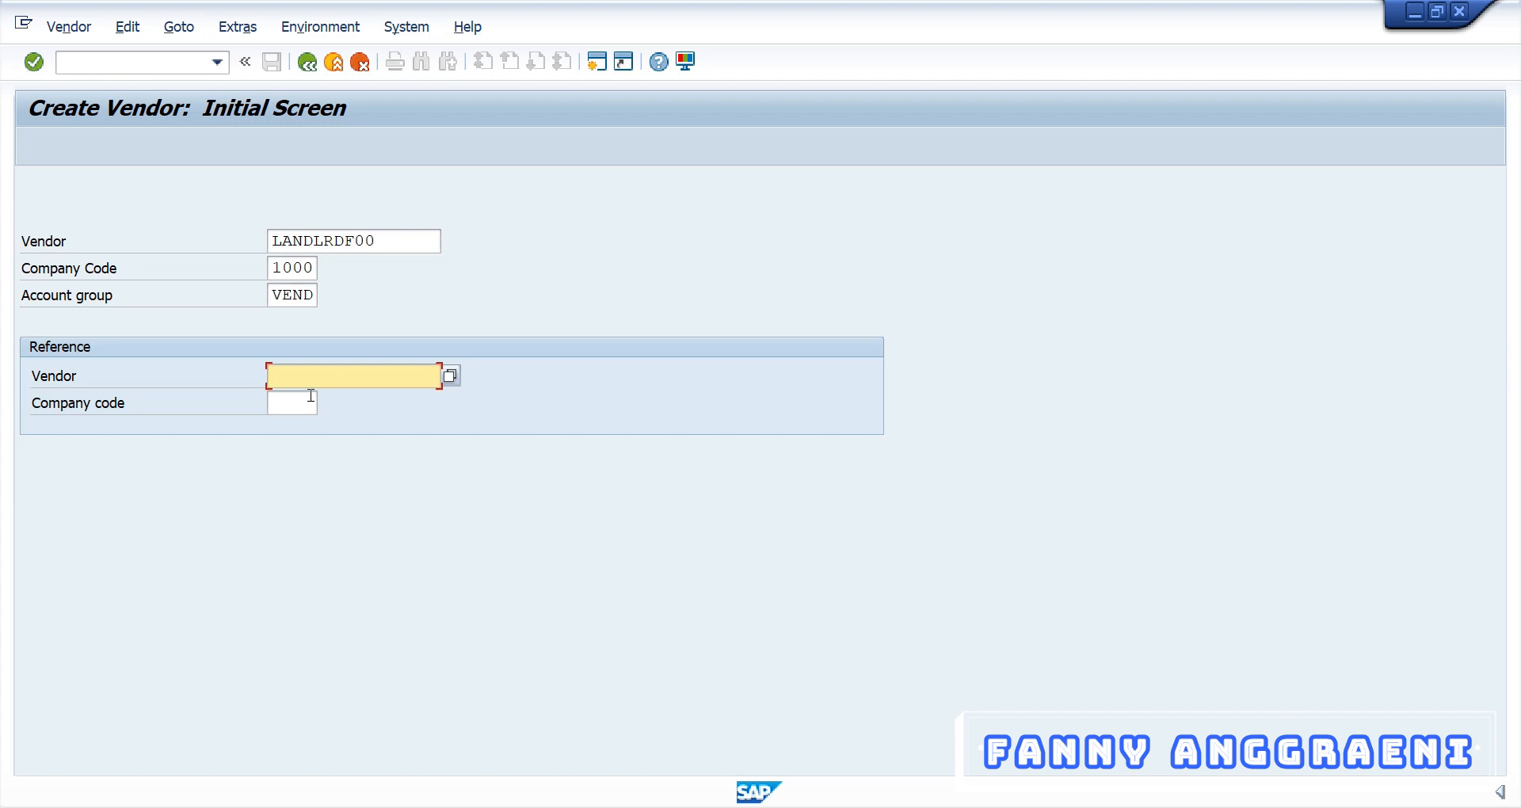
type("AGENCY00")
double_click(380, 366)
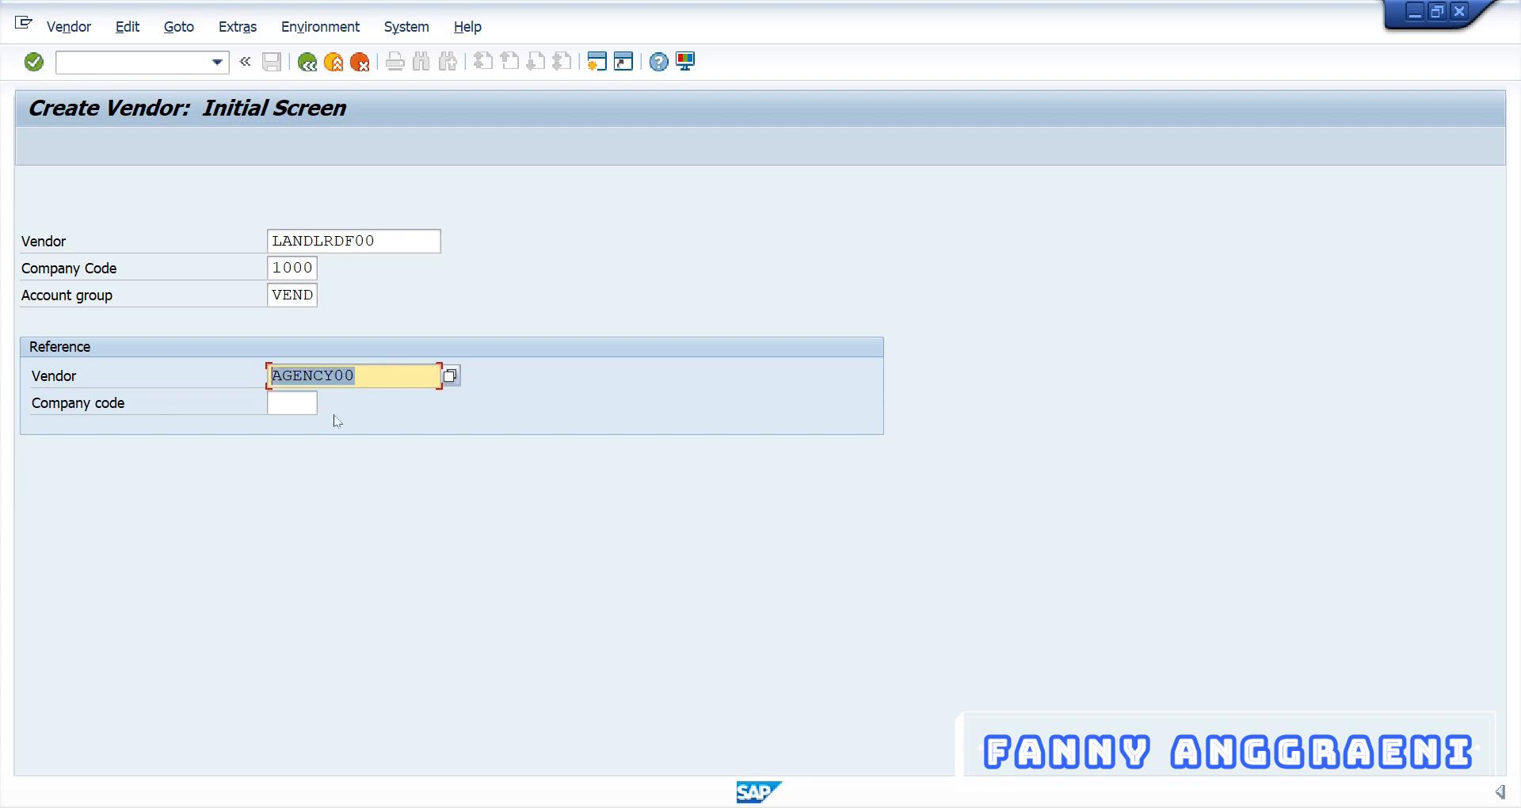
left_click(371, 381)
double_click(370, 378)
key("Tab")
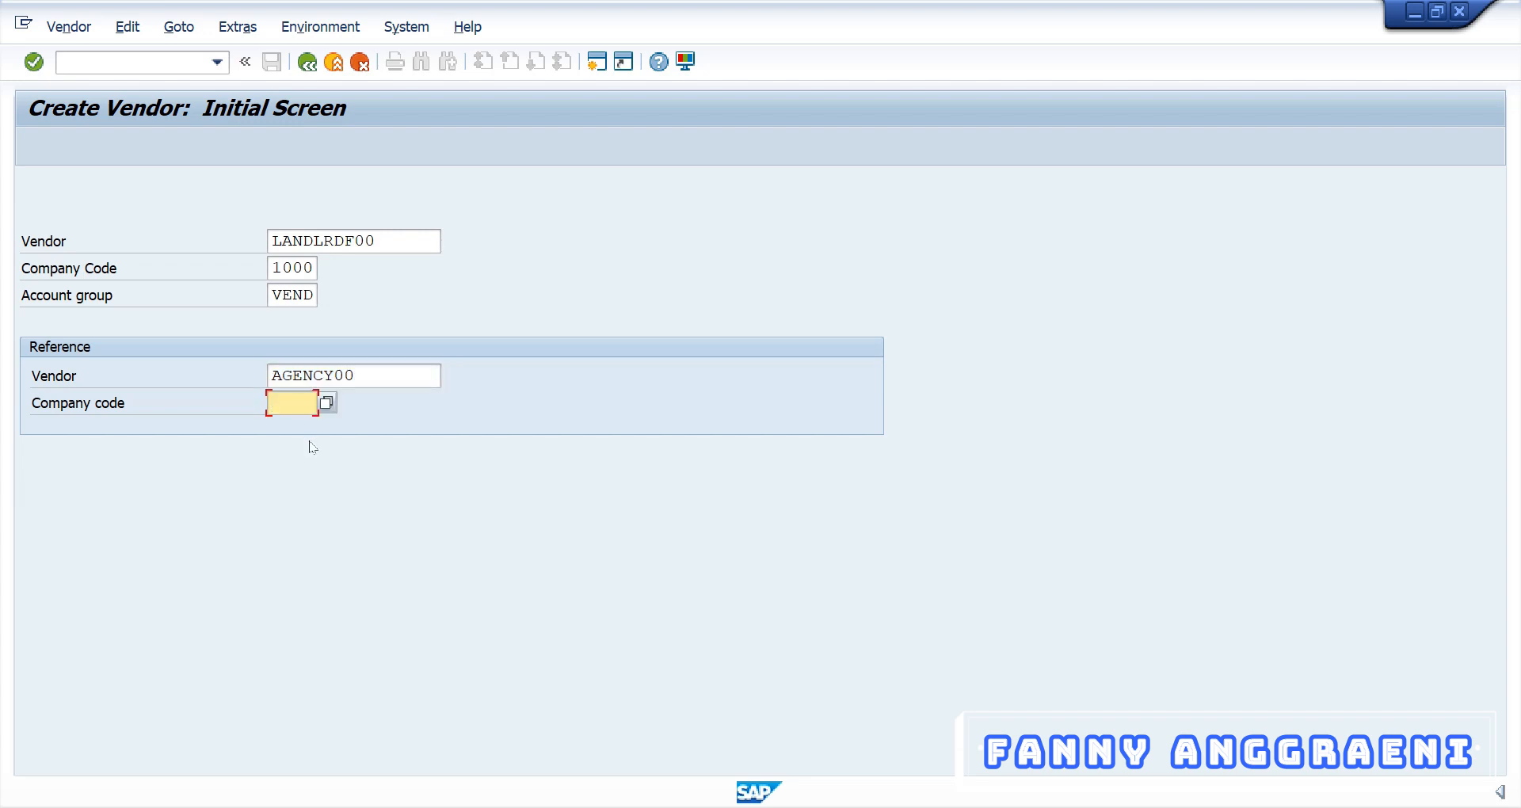
type("1000")
left_click(359, 374)
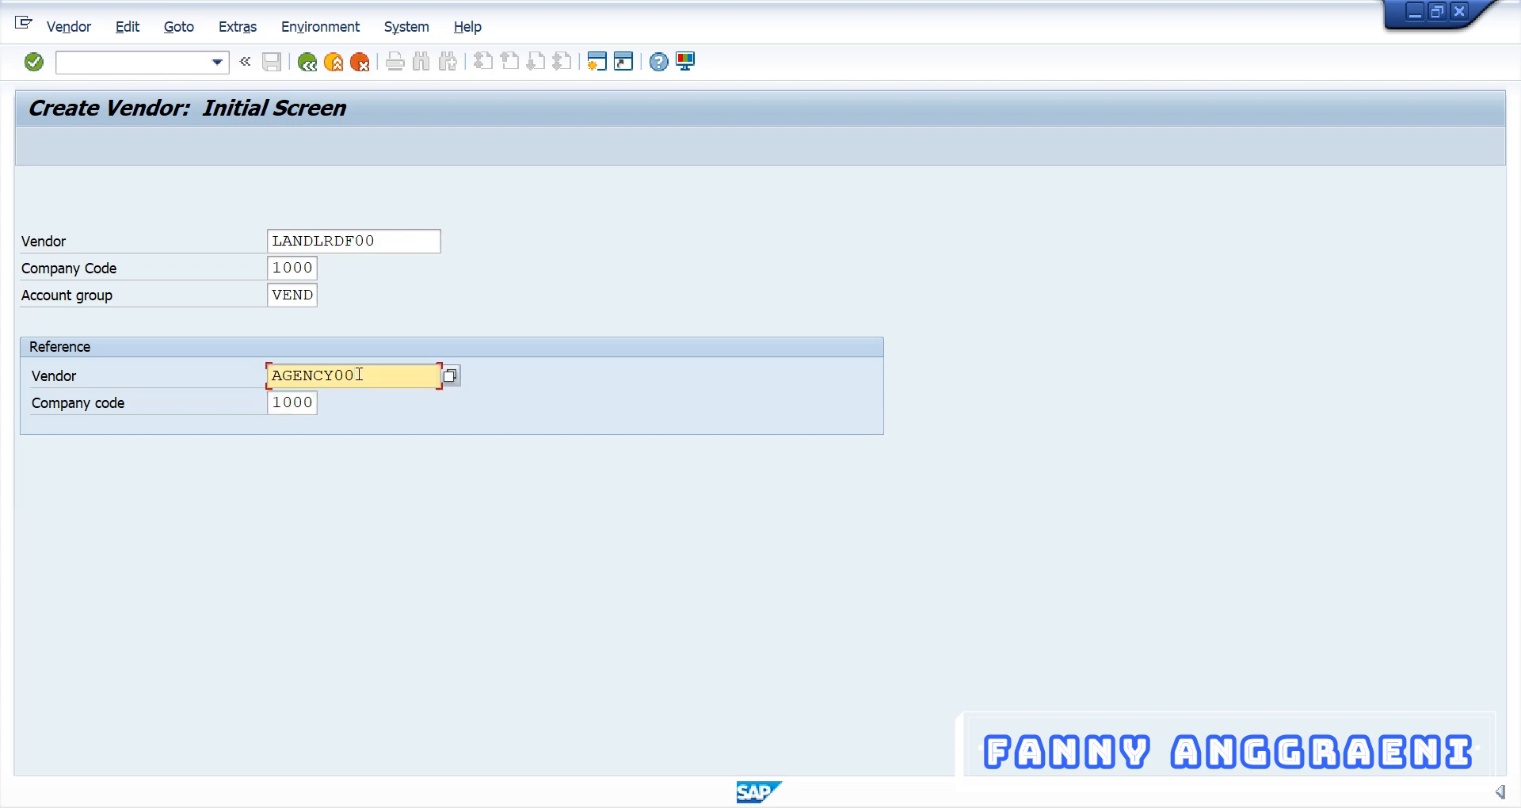
double_click(359, 374)
left_click(367, 396)
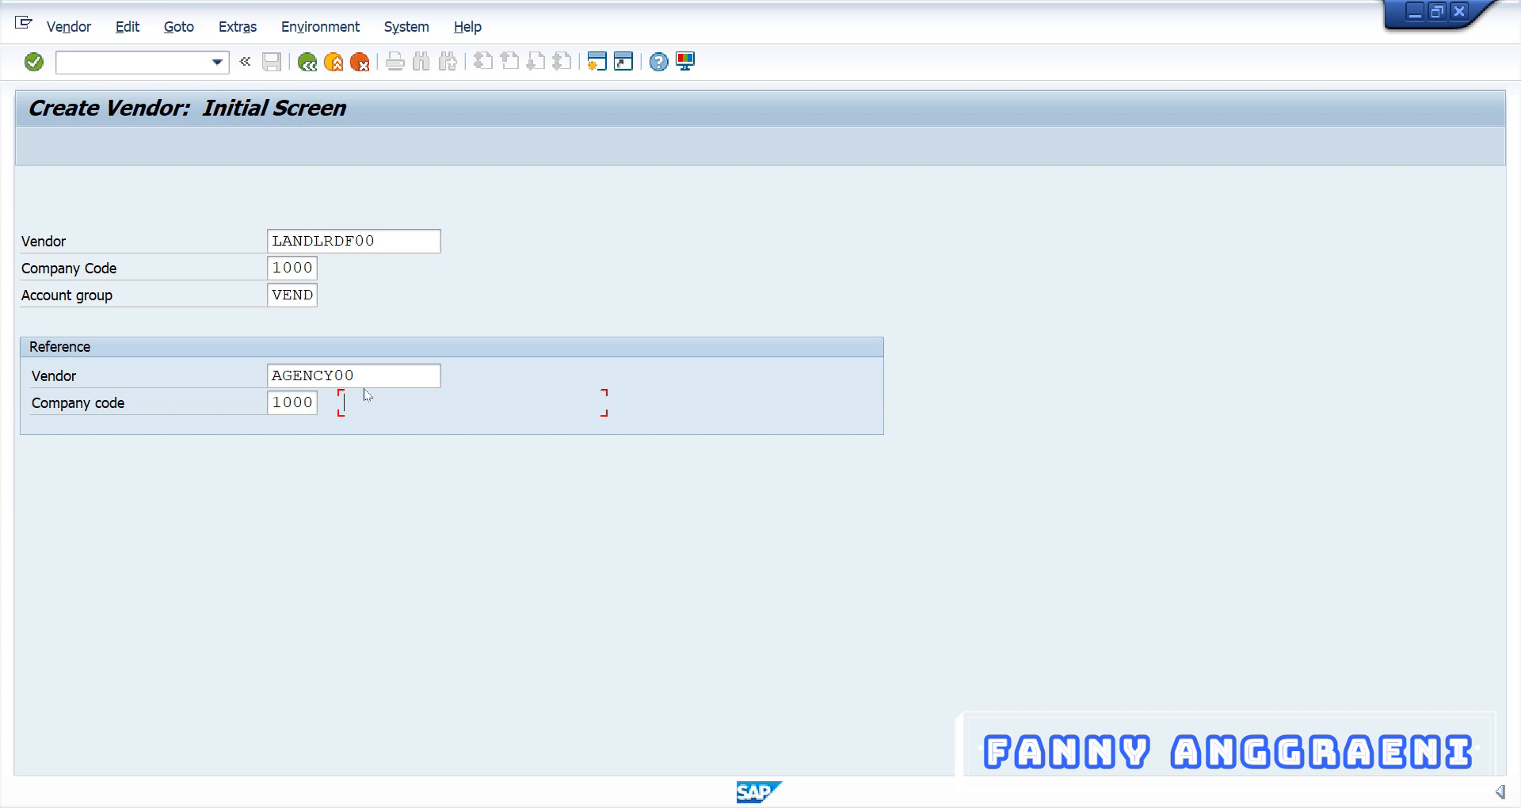
key("Return")
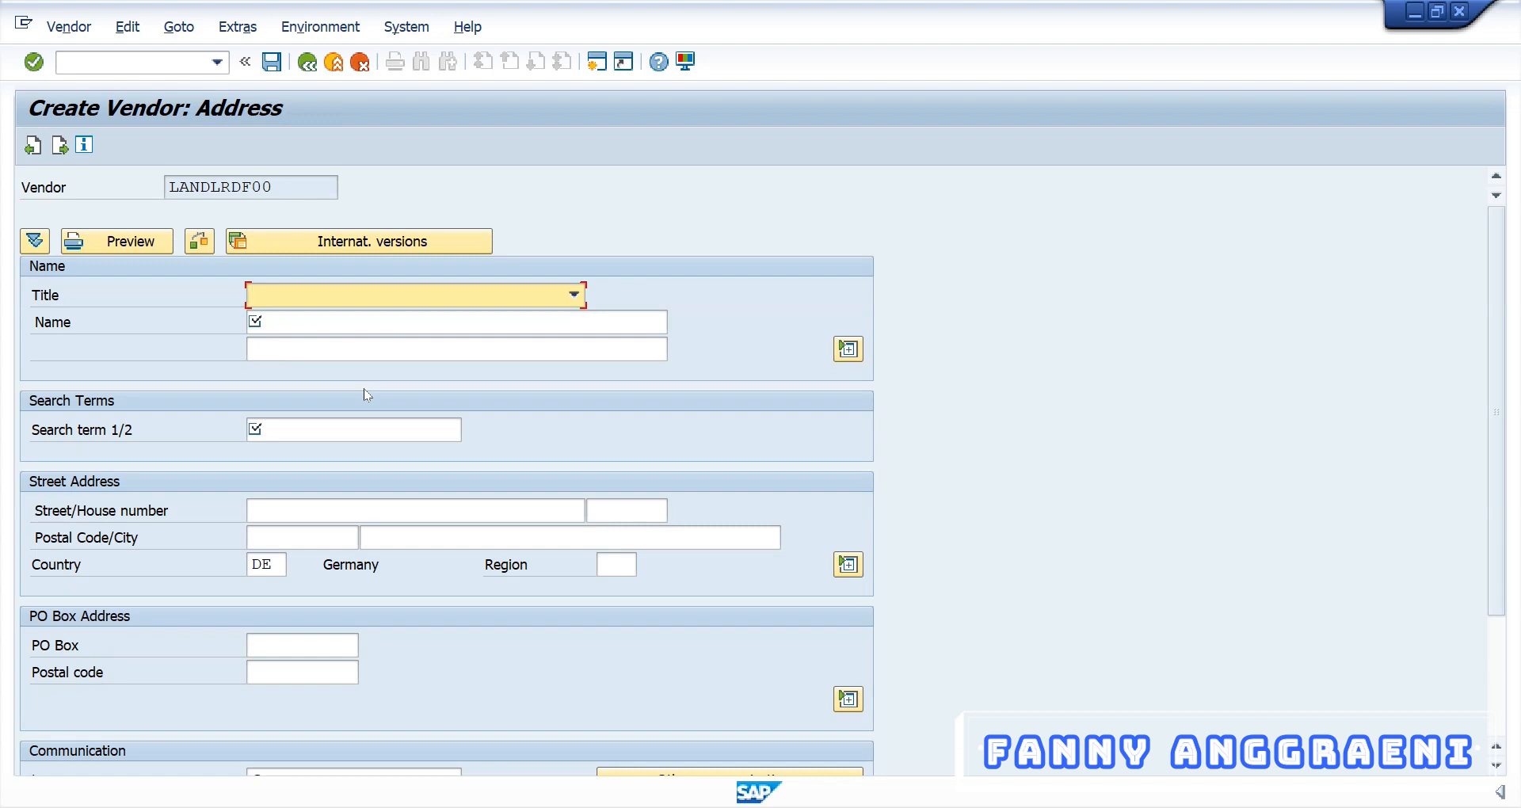
Set the title to Company, name LWF, and the full company name on the second line
left_click(313, 297)
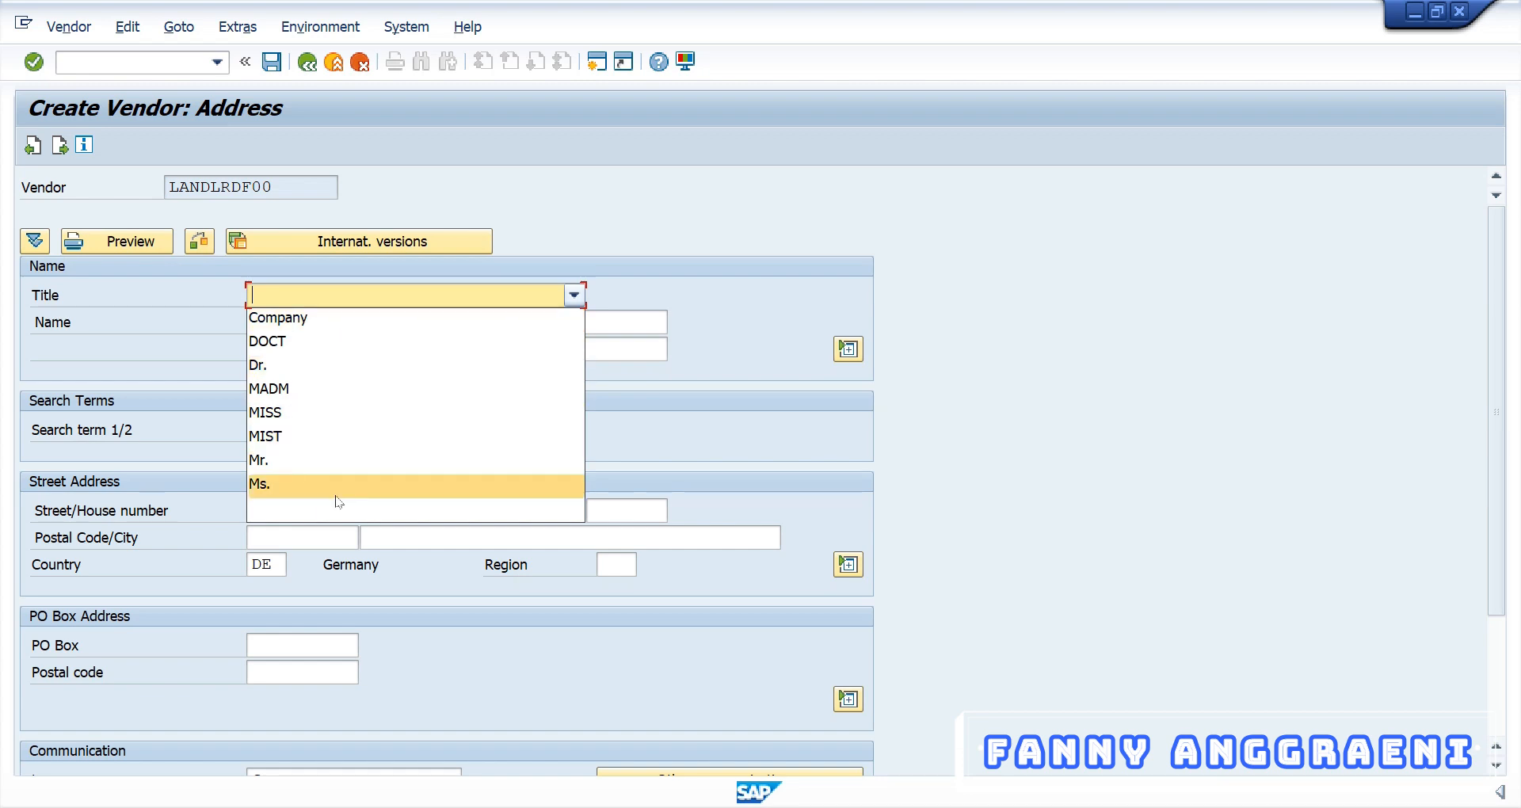
left_click(351, 325)
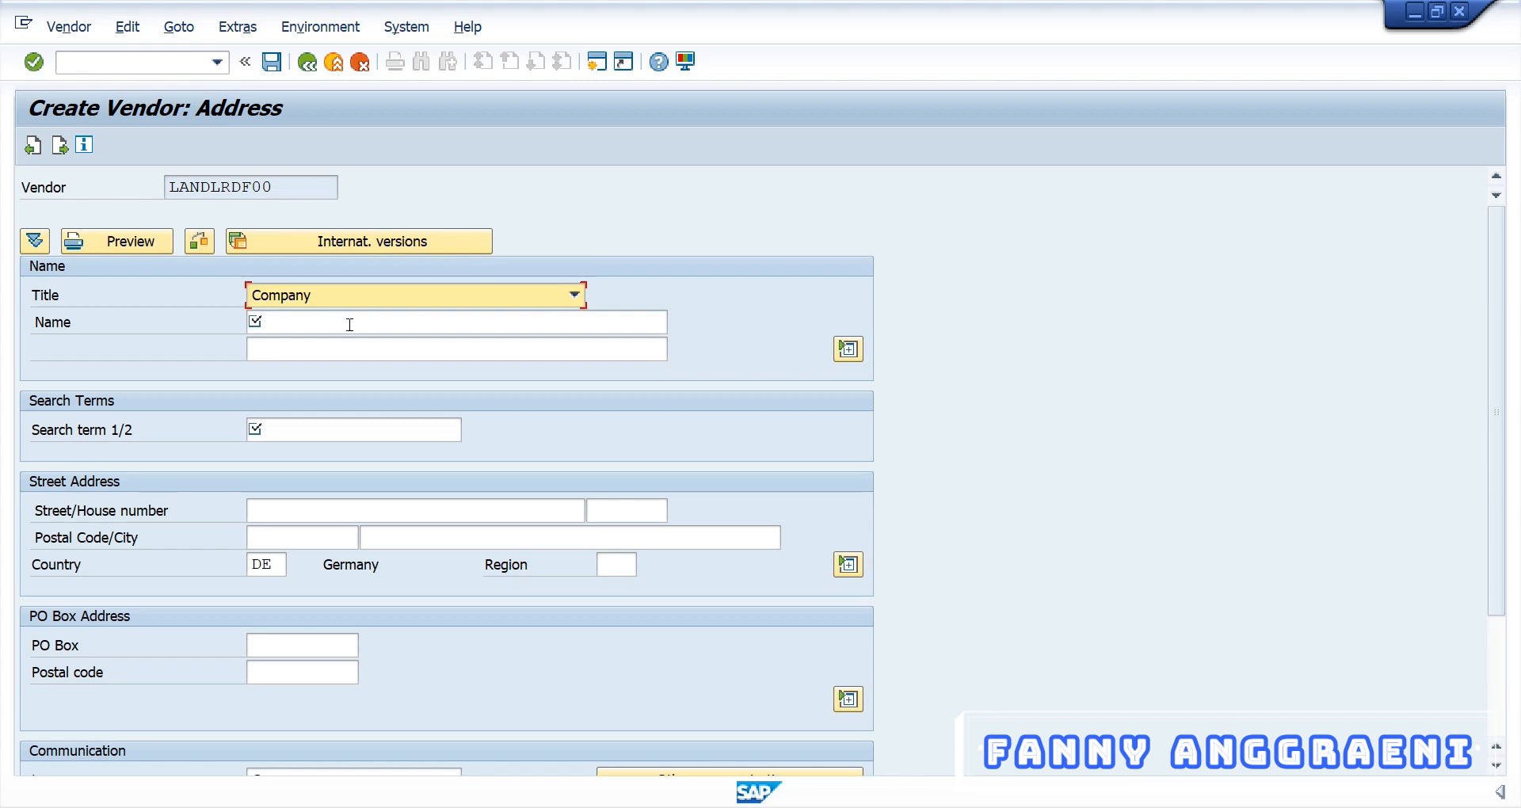
left_click(349, 325)
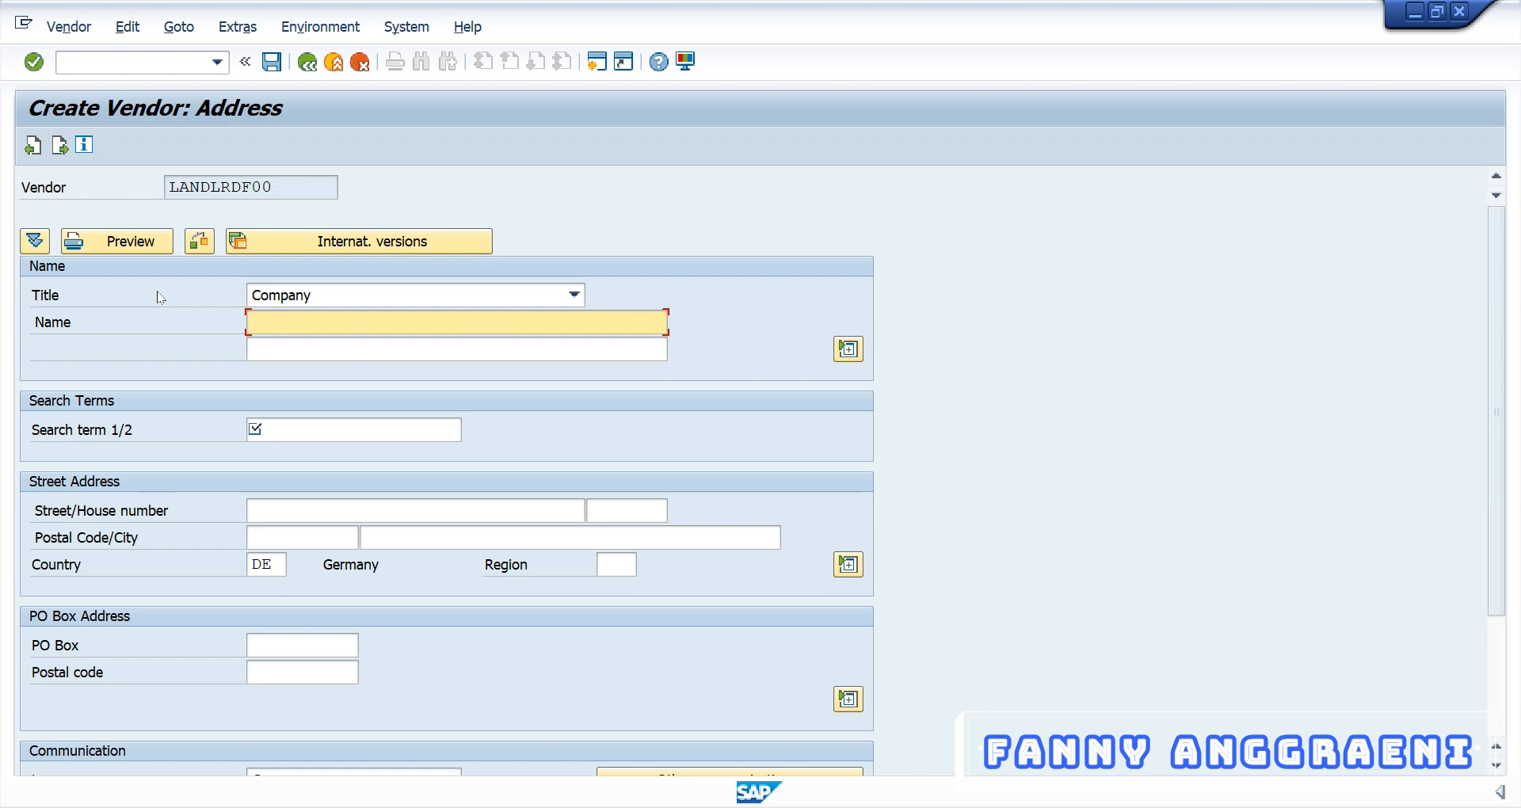
type("LWF")
key("Tab")
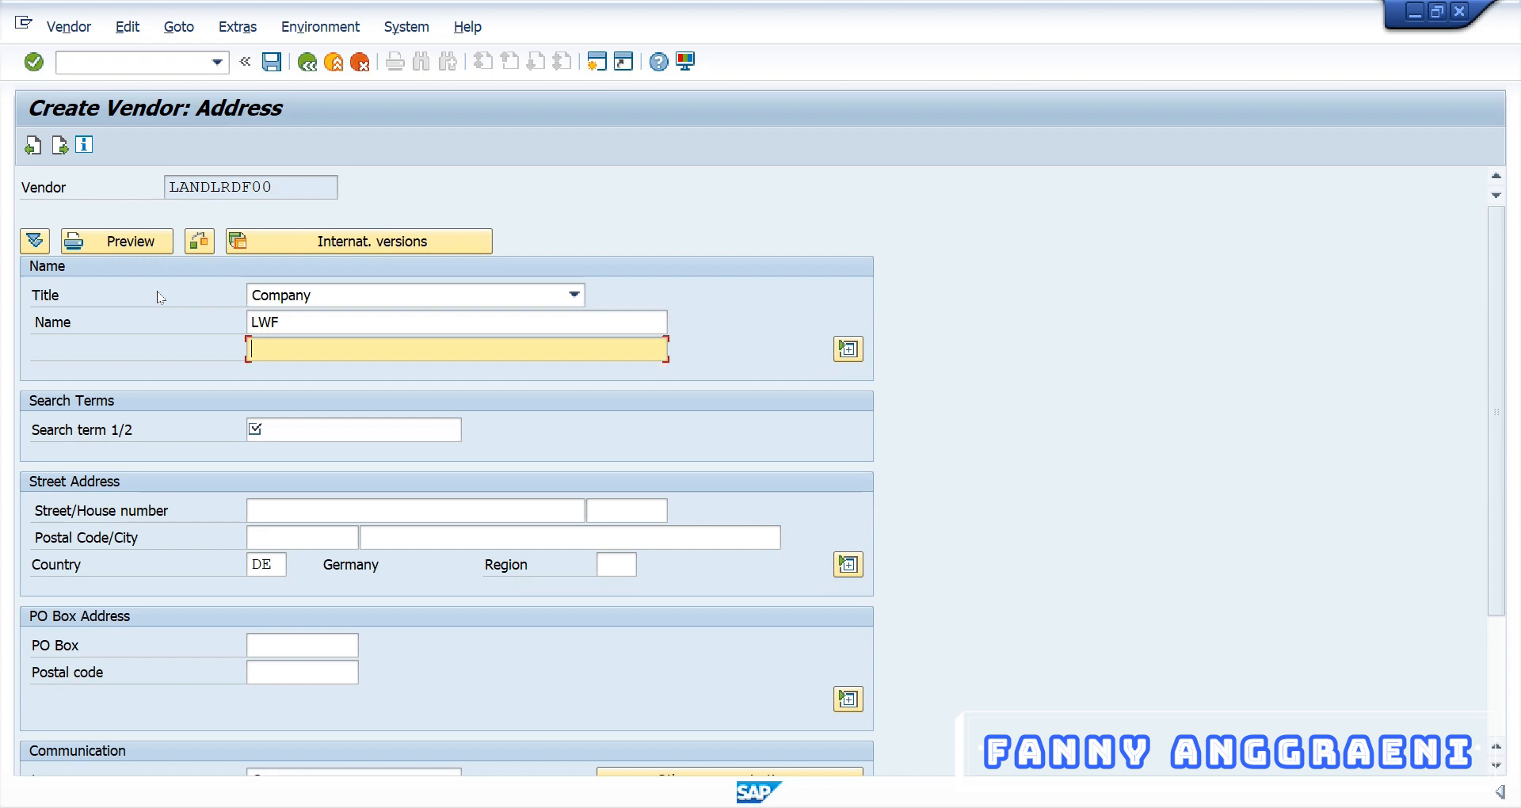
type("Learning With Fanny")
Enter AC010 as the vendor's search term
left_click(362, 429)
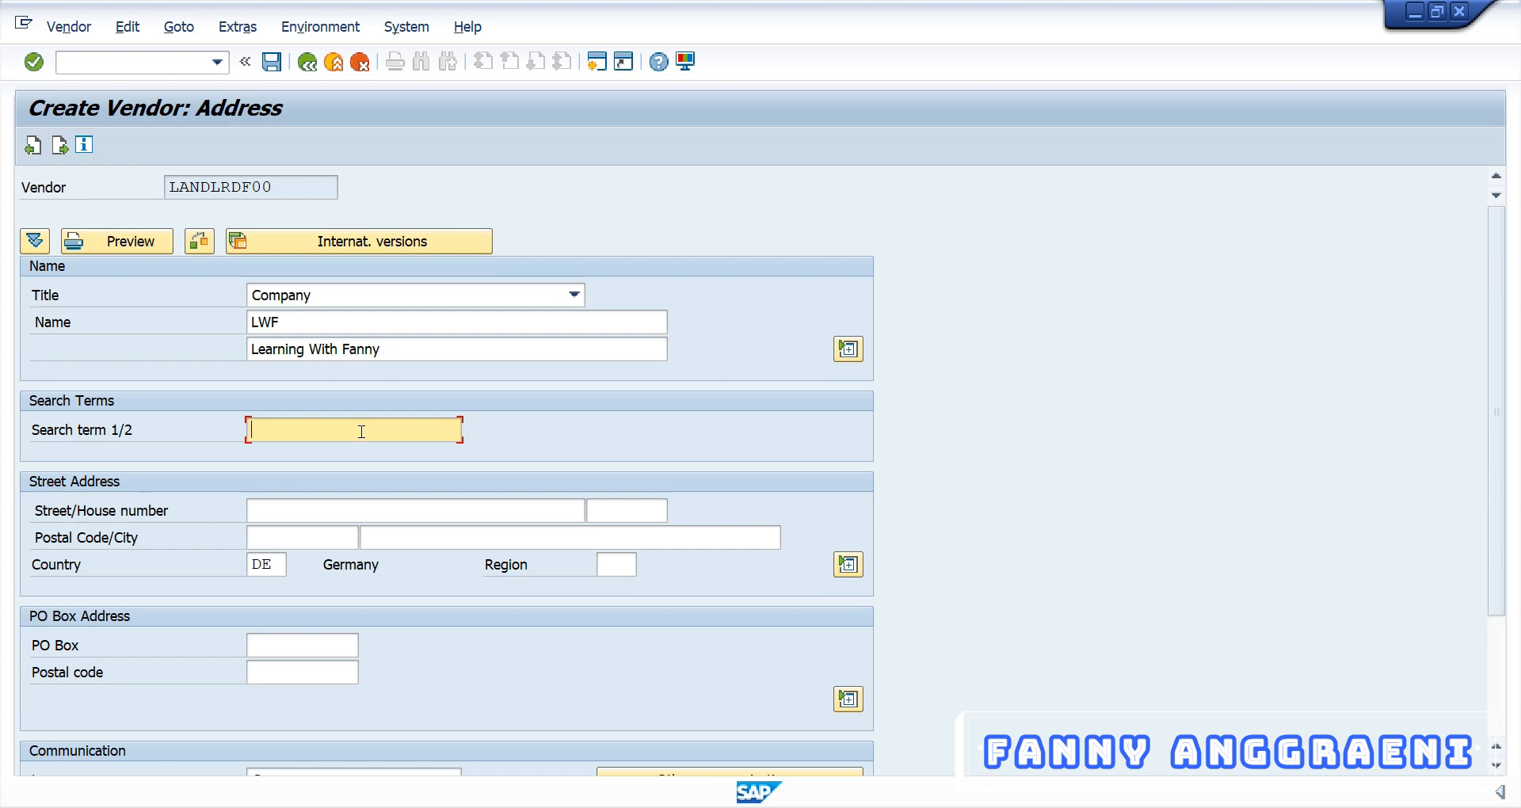
type("AC010")
left_click(288, 515)
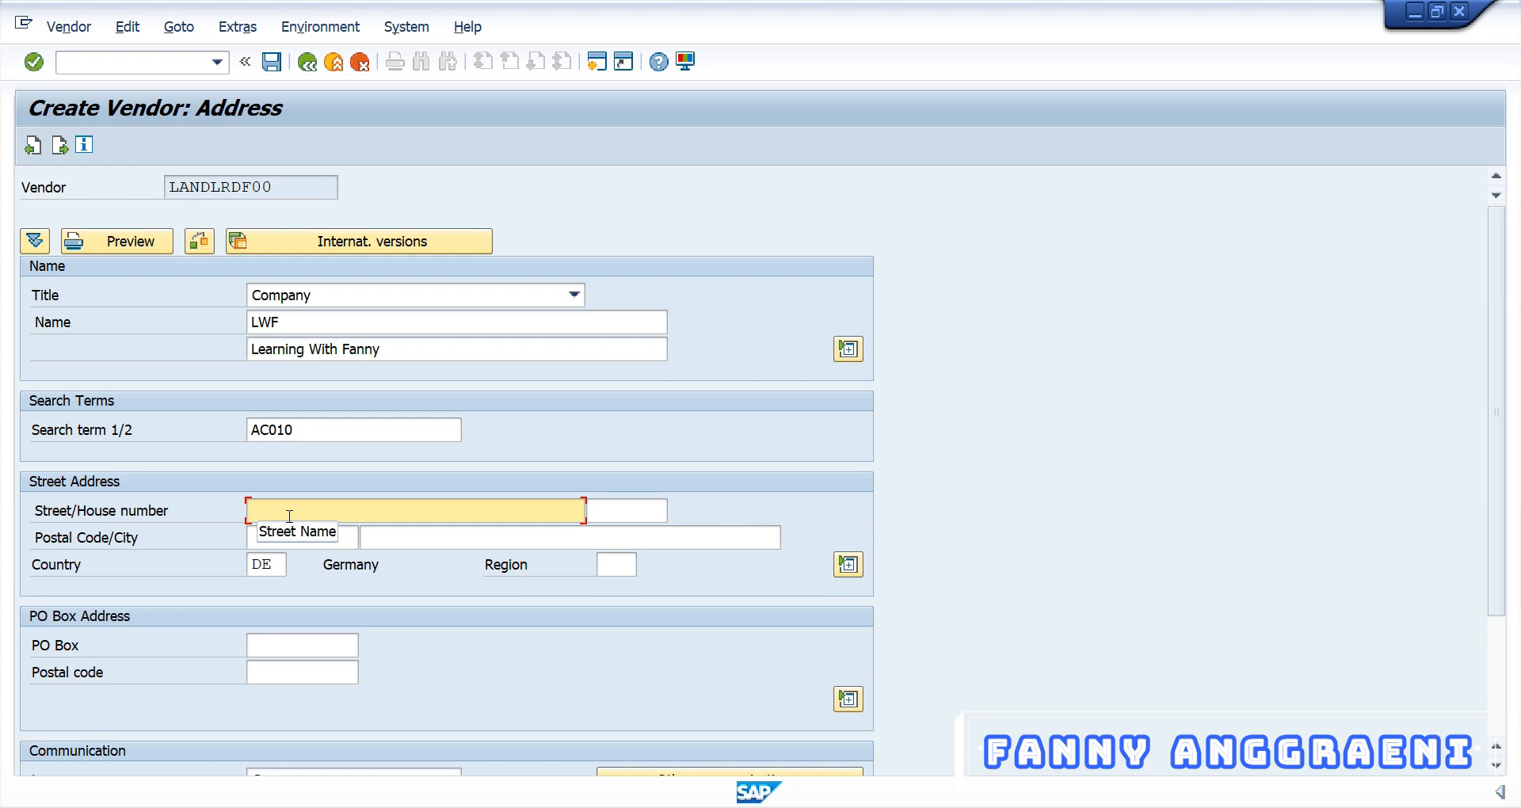
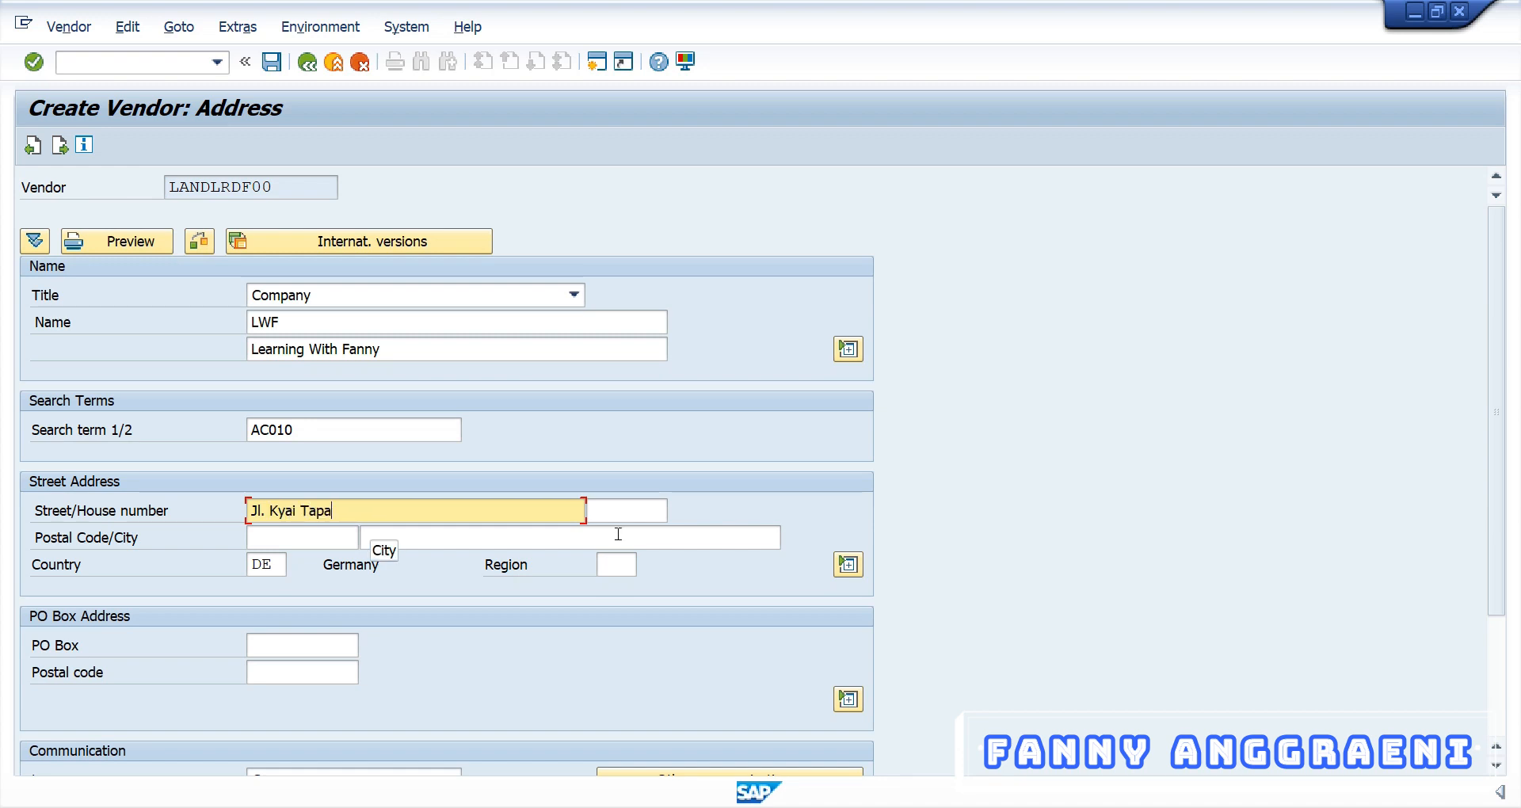
key("Tab")
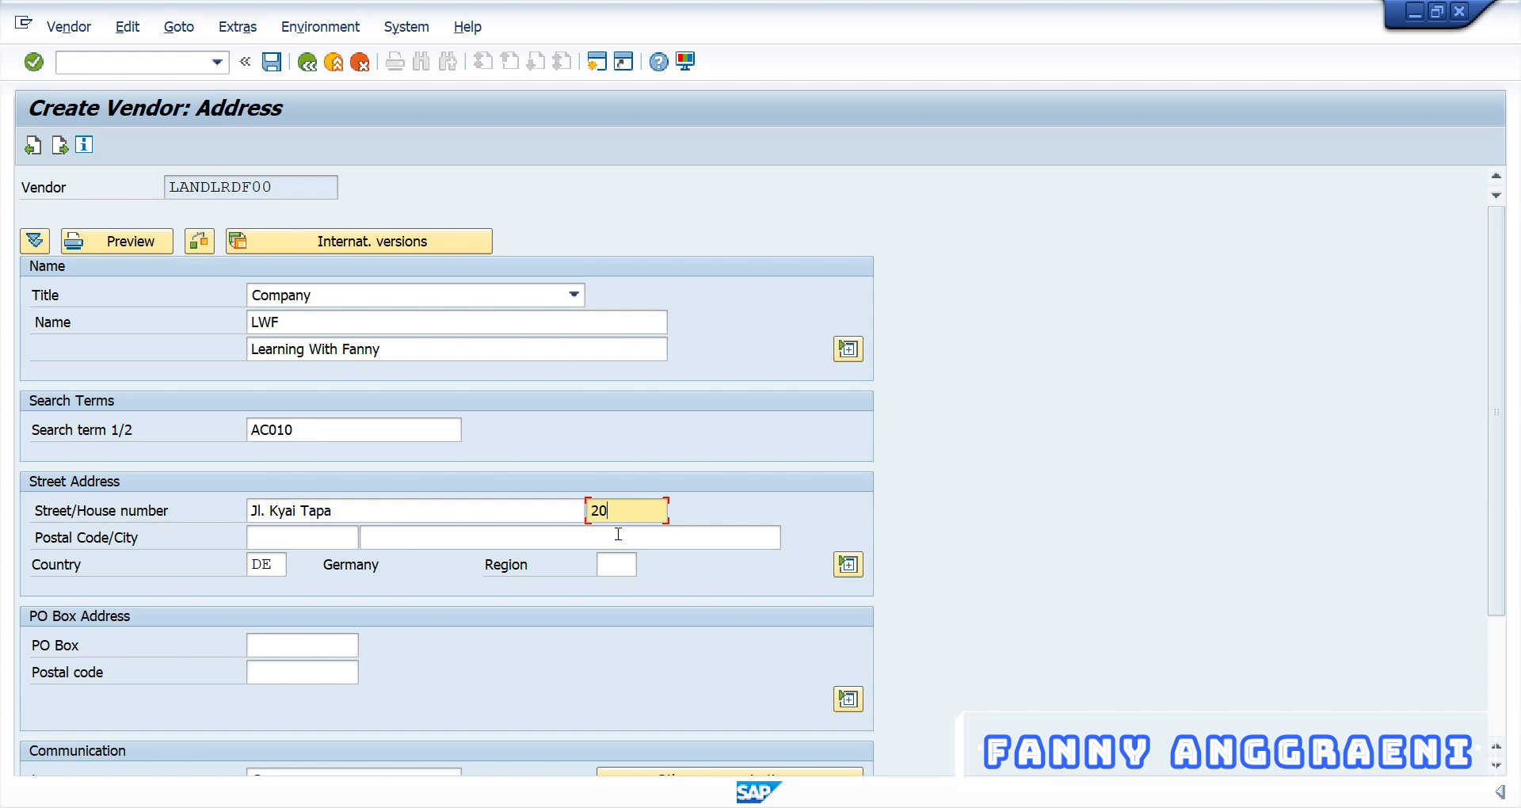
key("shift+Tab")
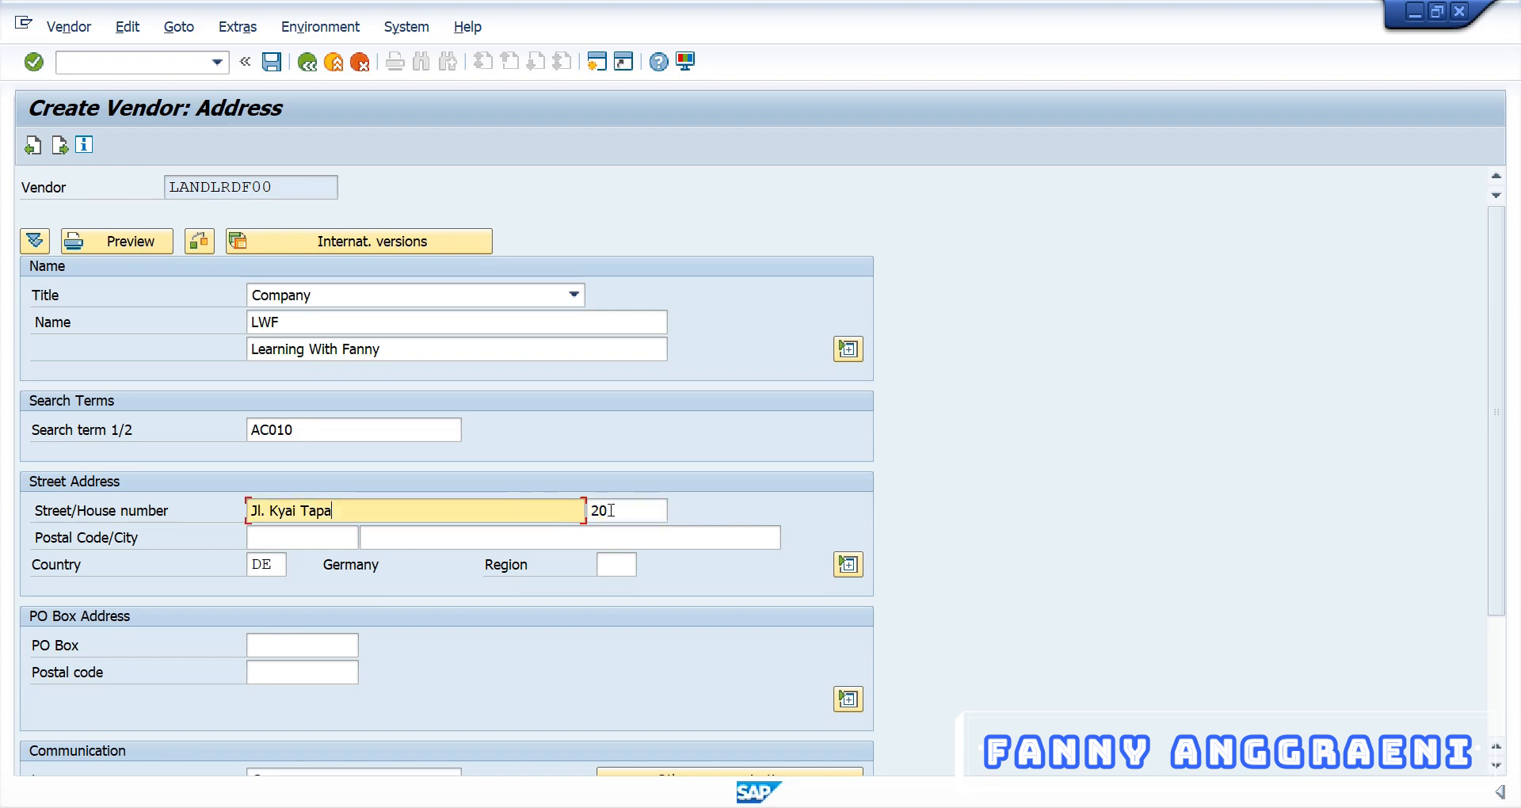
left_click(611, 511)
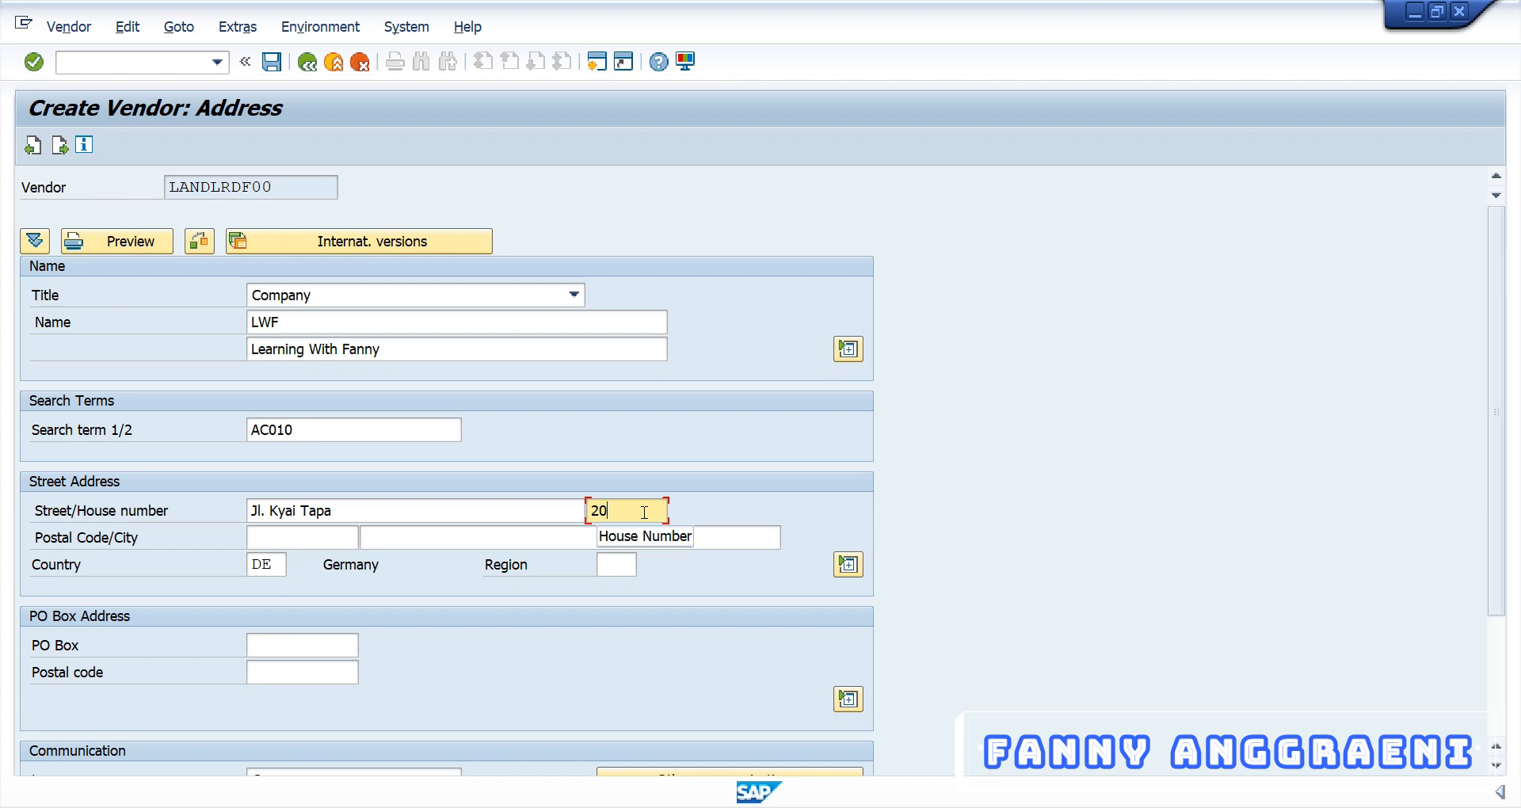
left_click(345, 514)
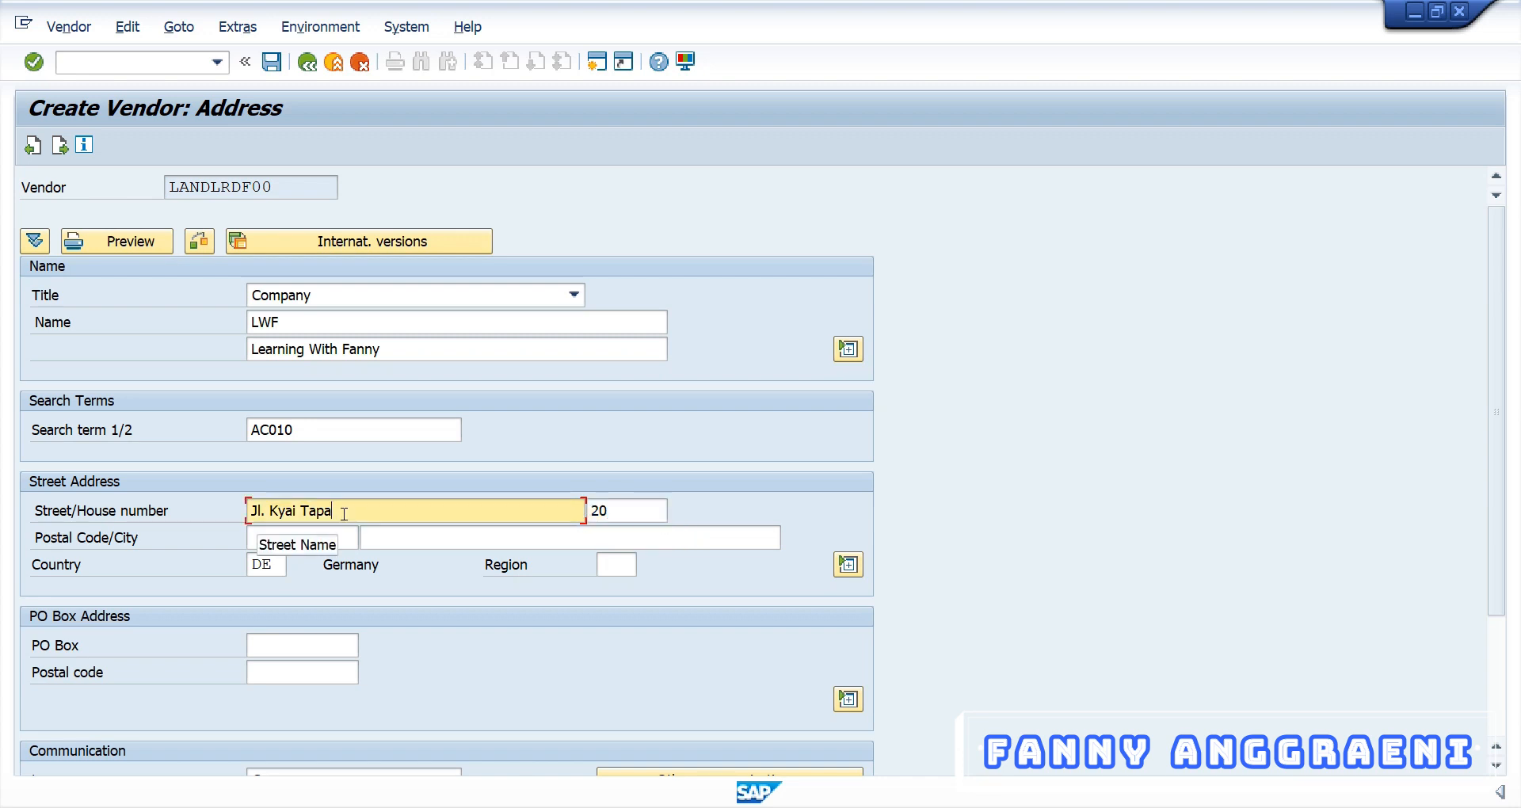
left_click(618, 511)
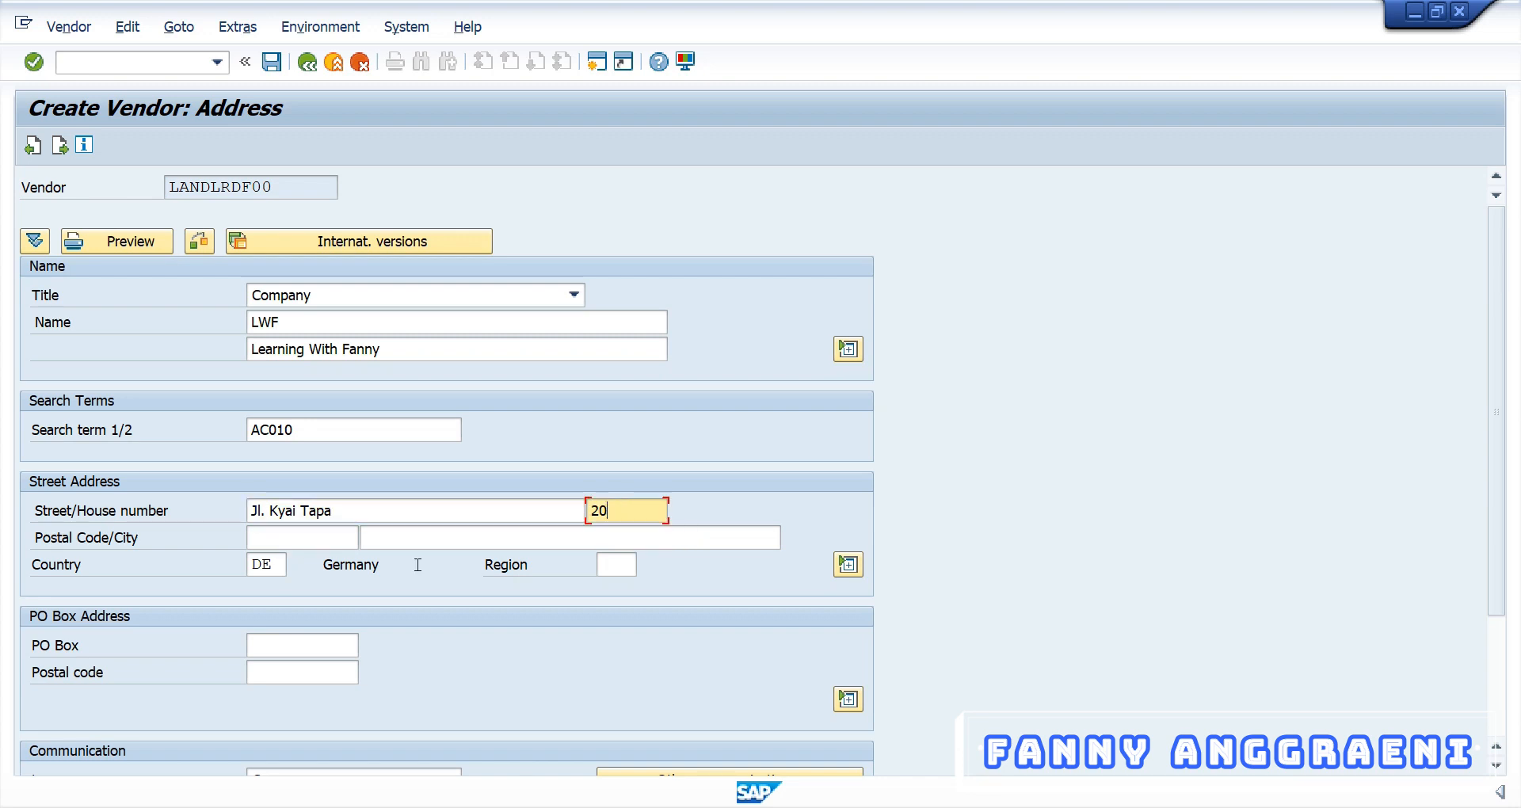
Enter postal code 12345 and city Jakarta, keeping country DE
left_click(304, 532)
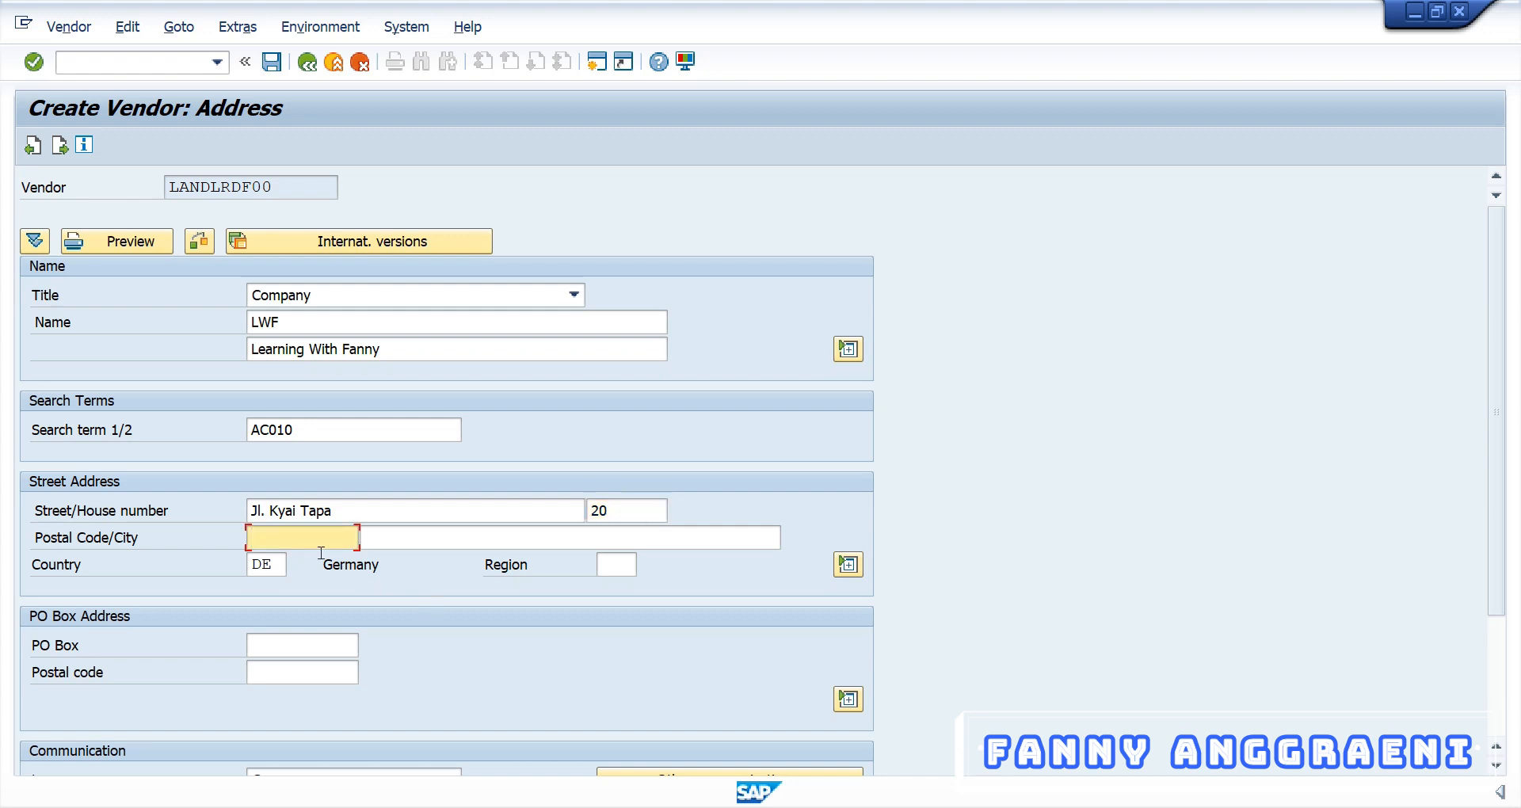
type("12345")
left_click(506, 534)
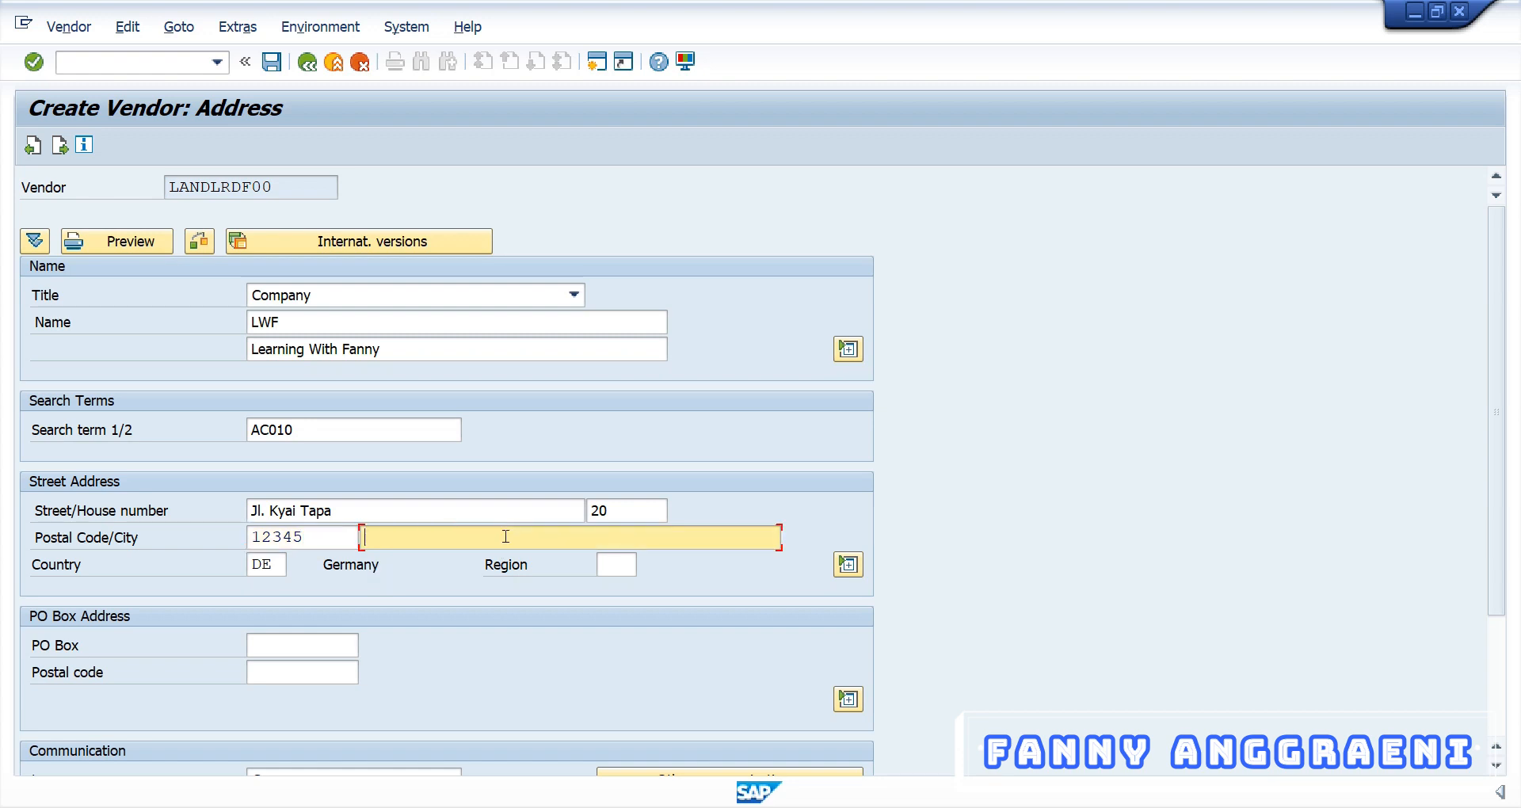
type("Jakarta")
key("Tab")
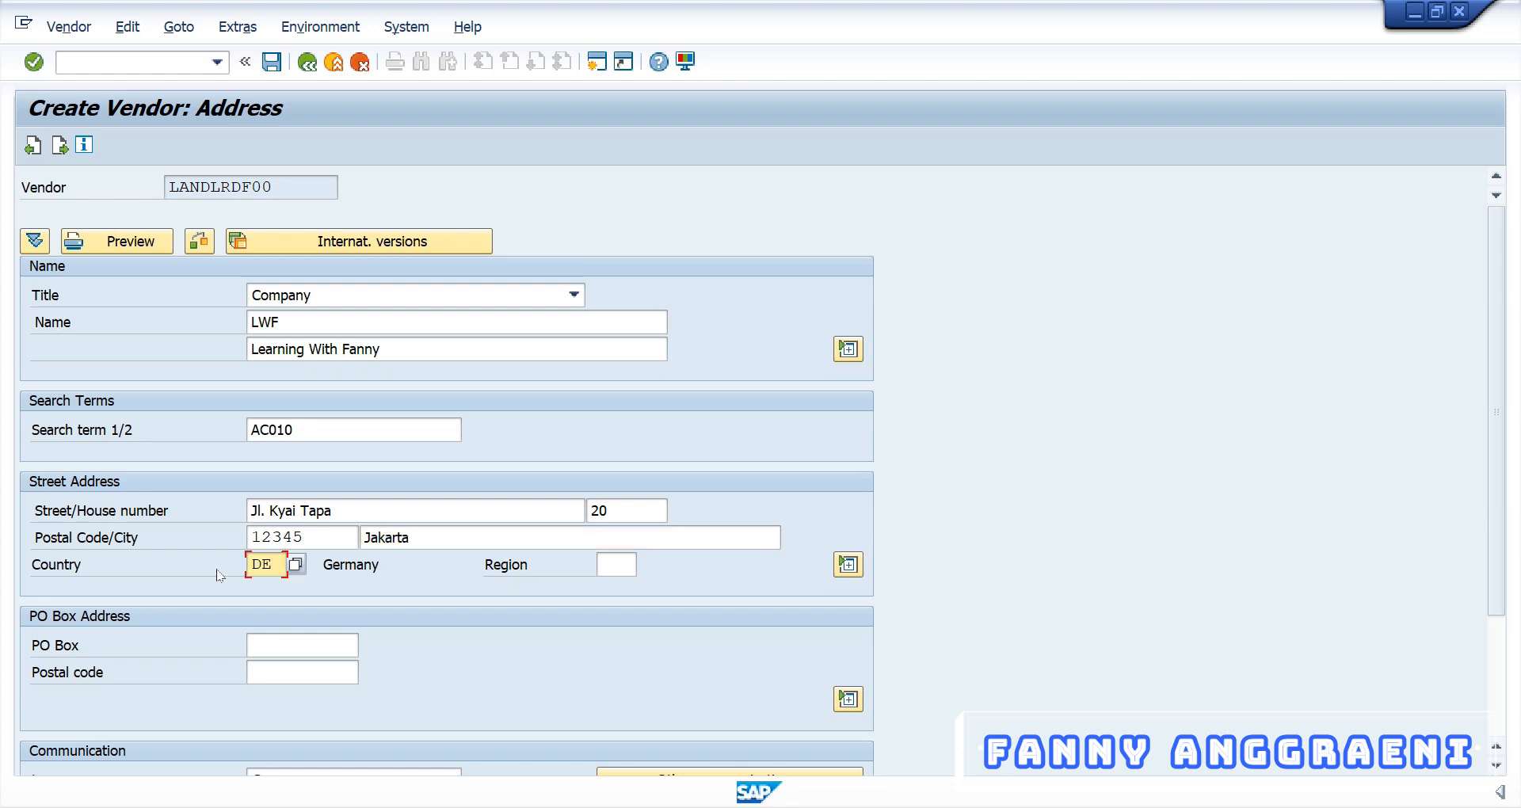
left_click(280, 562)
Pick region 11 (Berlin) from the list of German regions
left_click(624, 560)
key("Return")
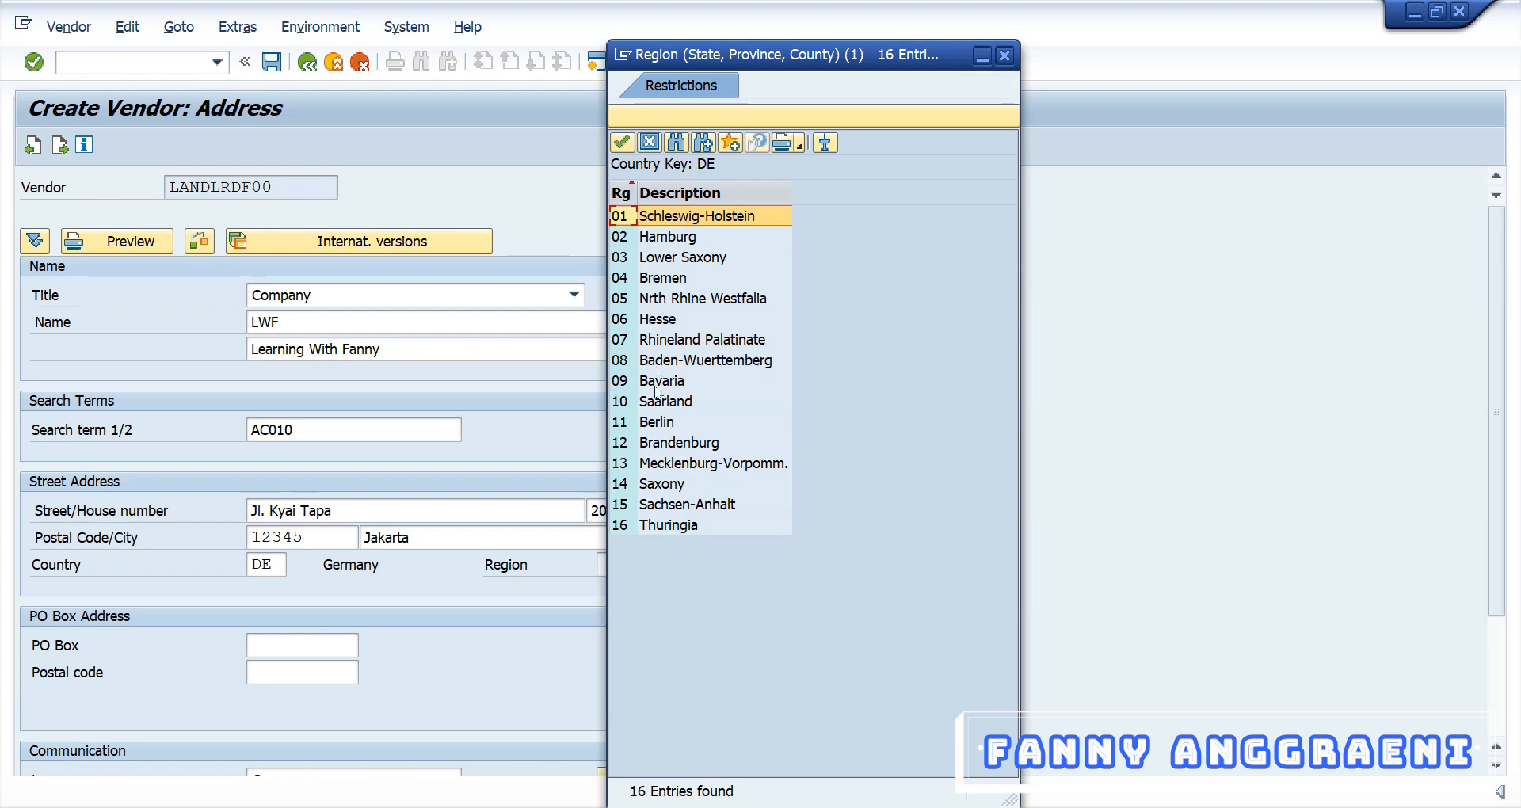
double_click(638, 422)
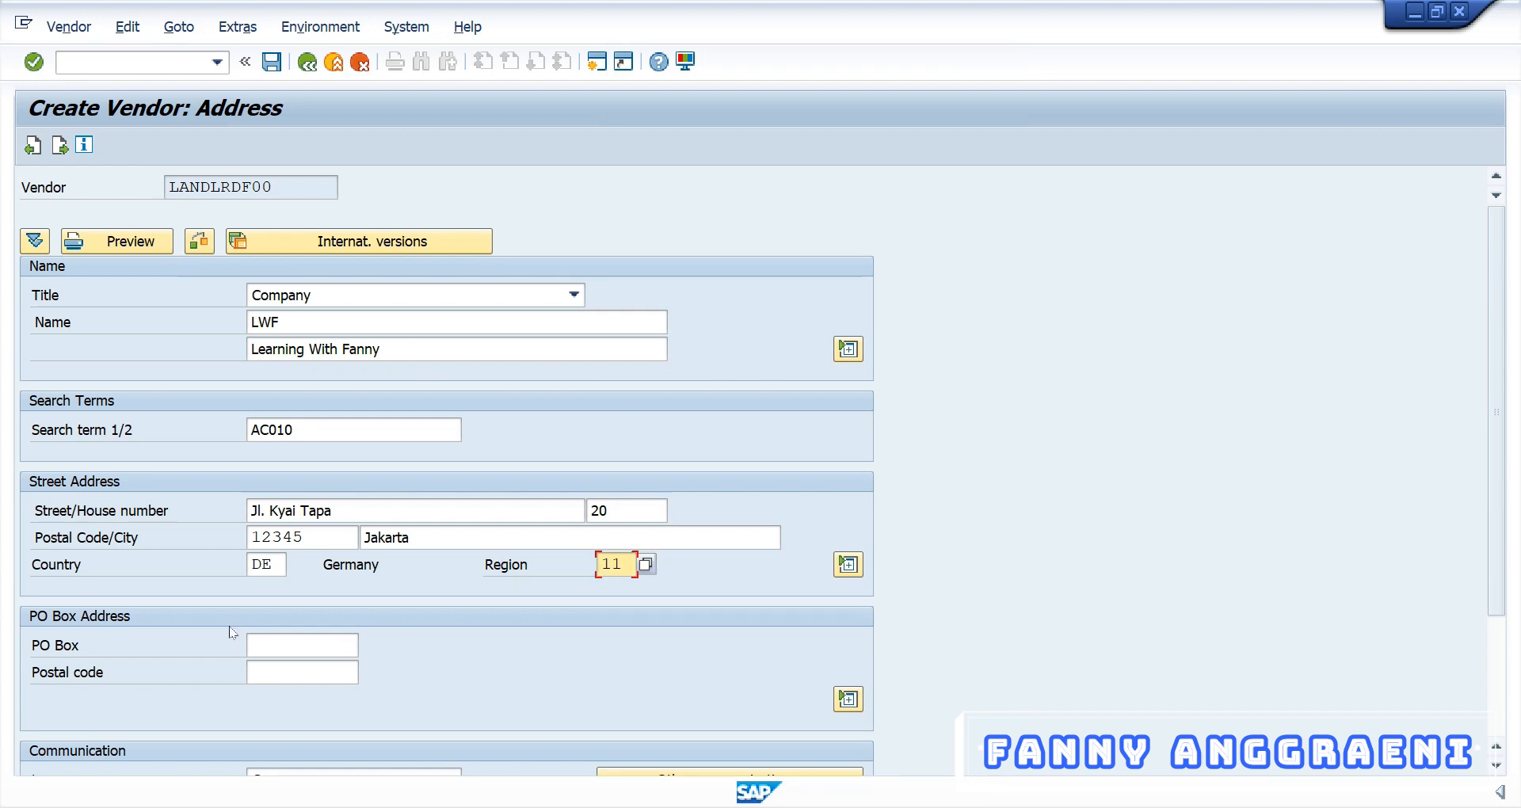
scroll(232, 632, "down", 3)
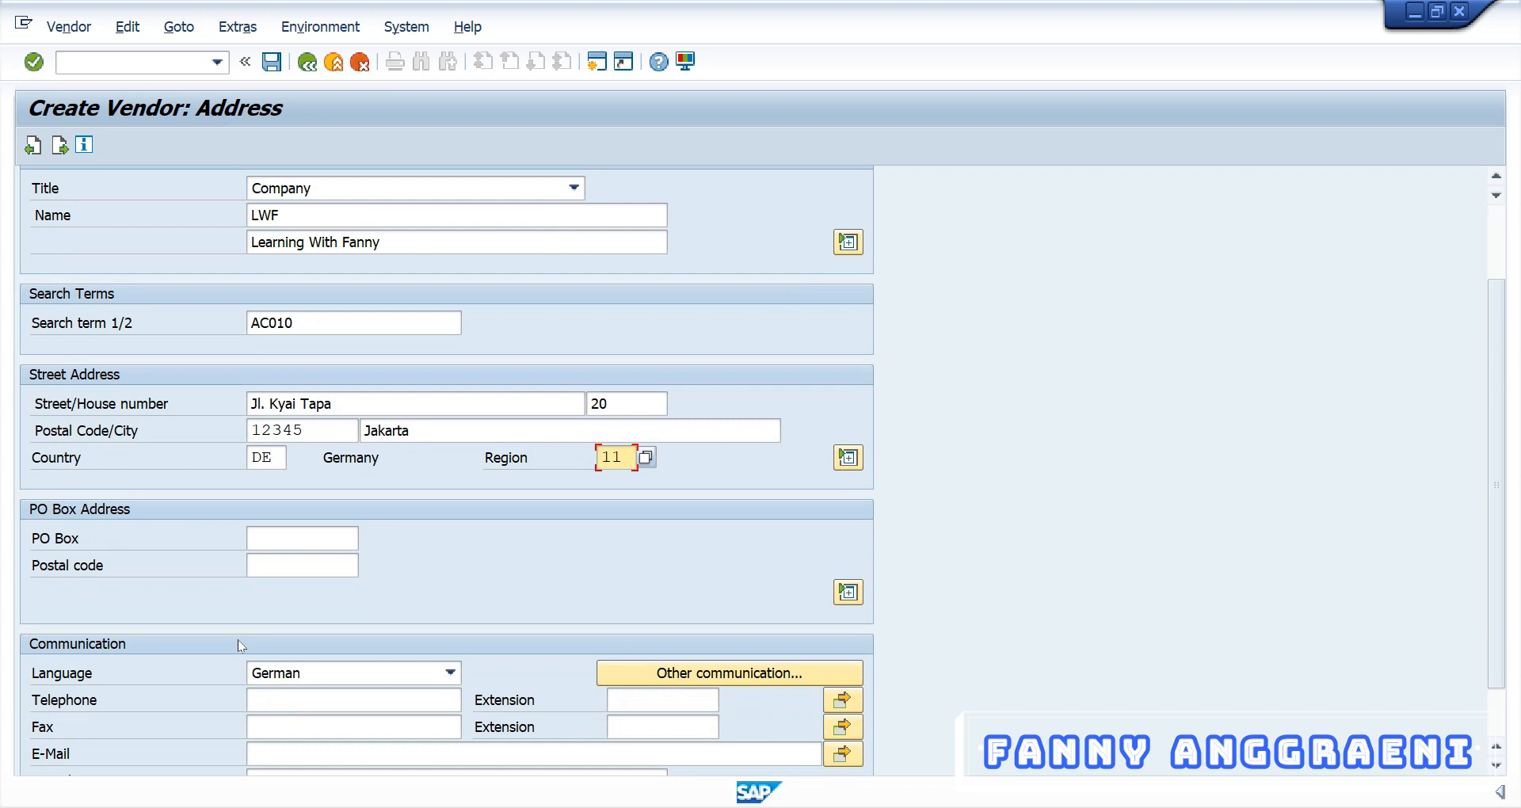
Choose Indonesian from the Communication language list
scroll(238, 639, "down", 1)
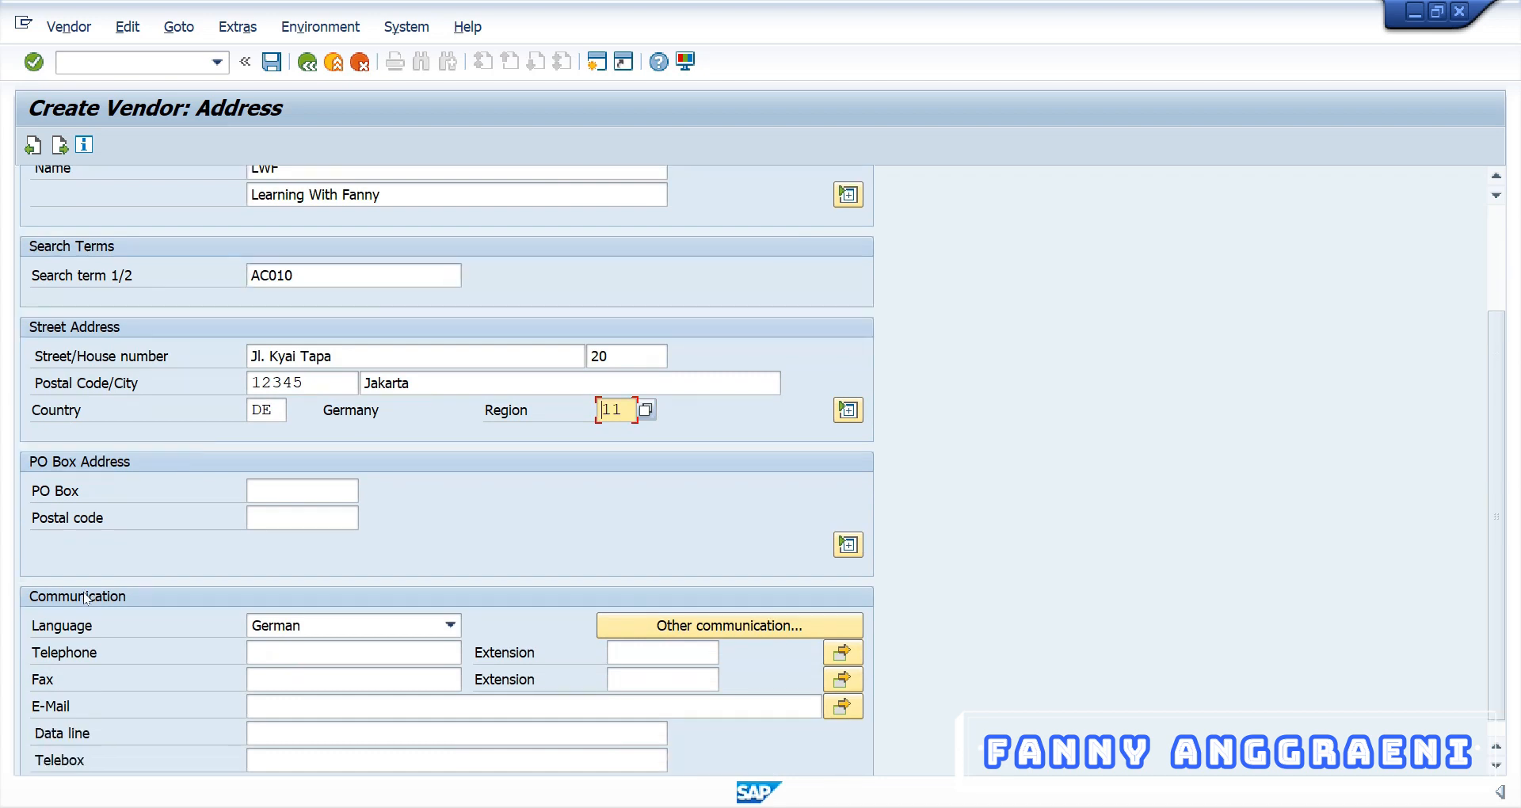
left_click(306, 628)
scroll(308, 707, "down", 1)
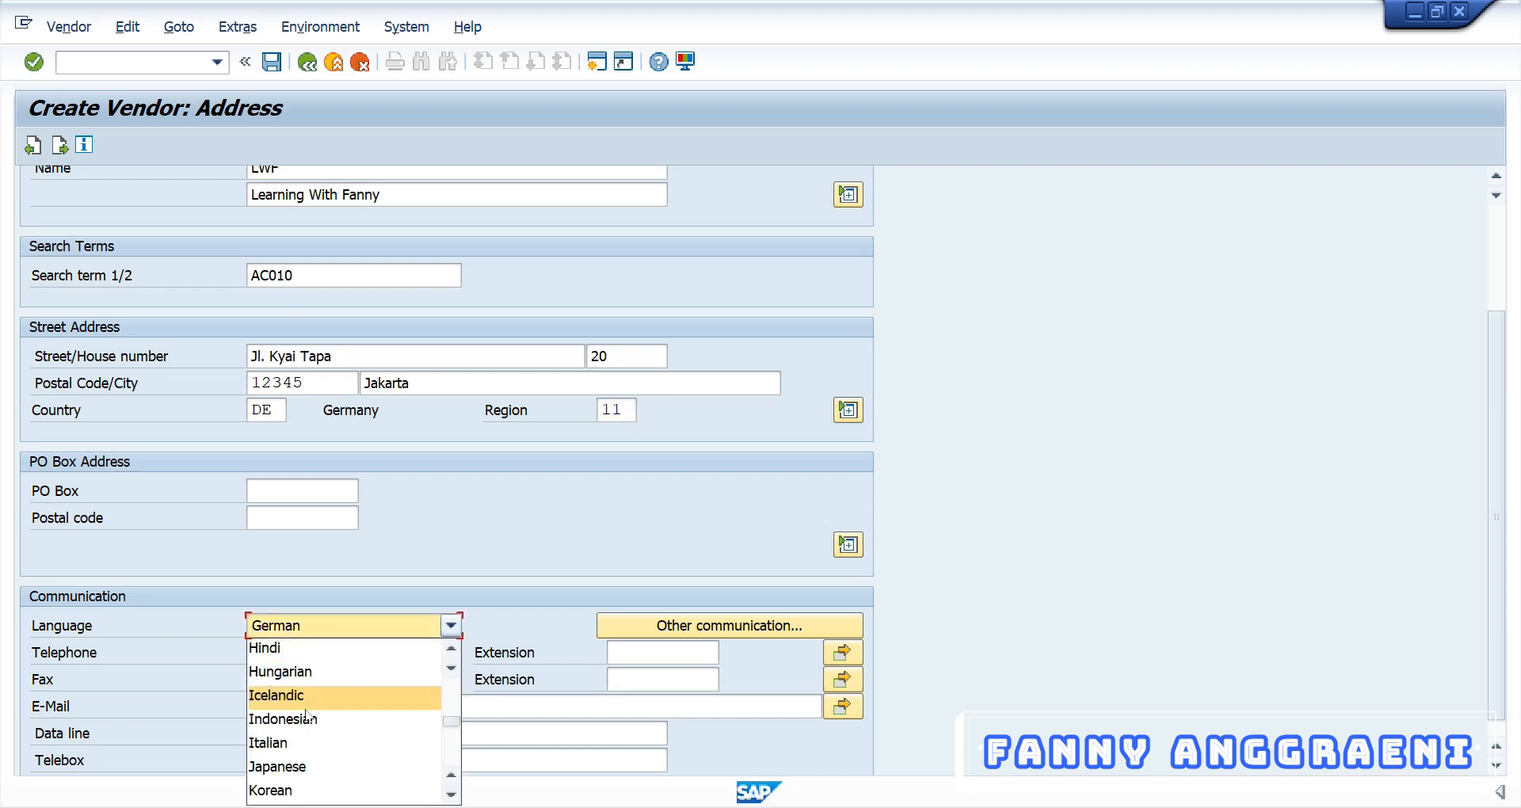
left_click(308, 718)
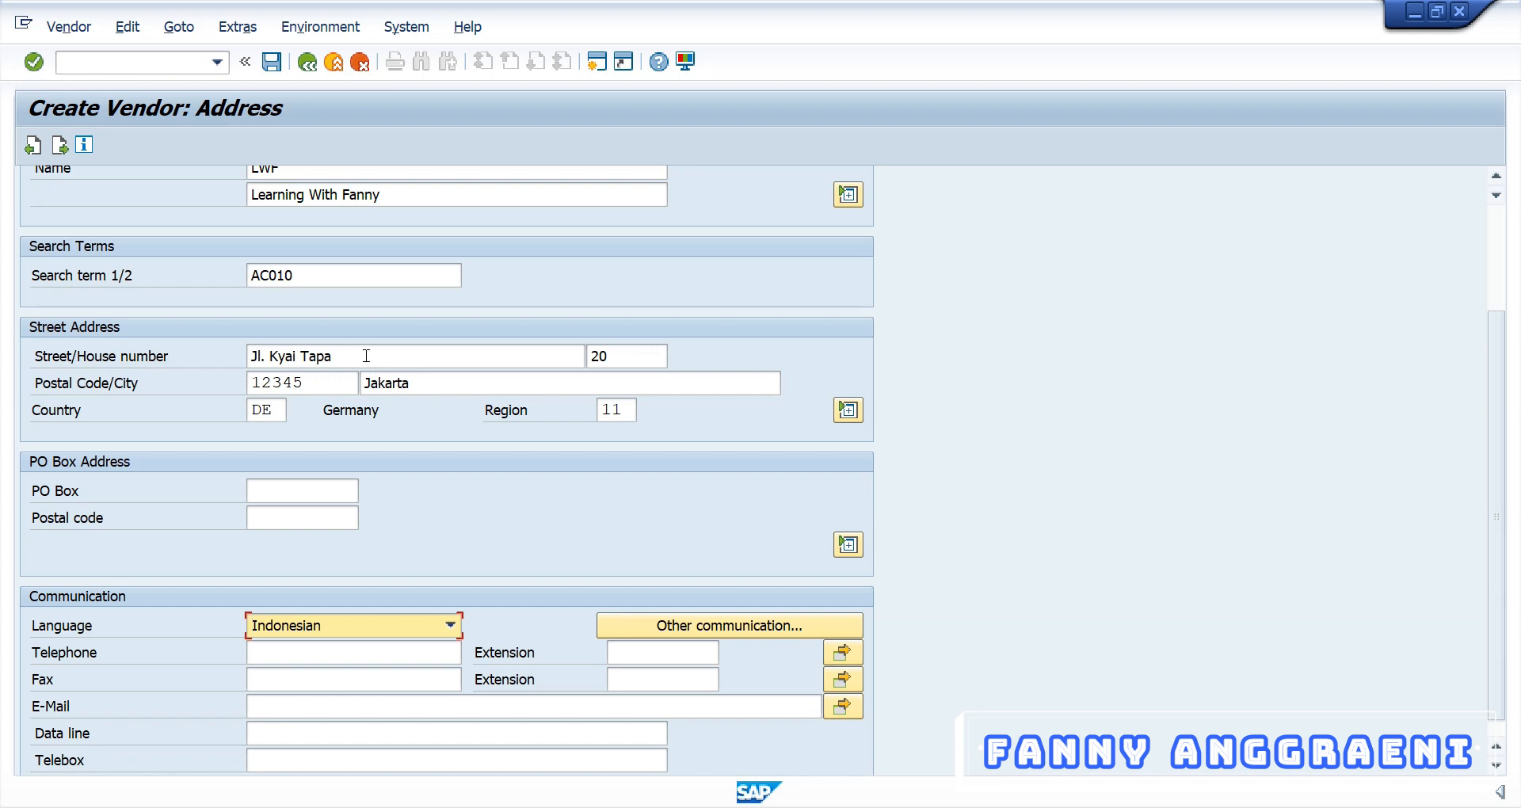
scroll(366, 356, "up", 1)
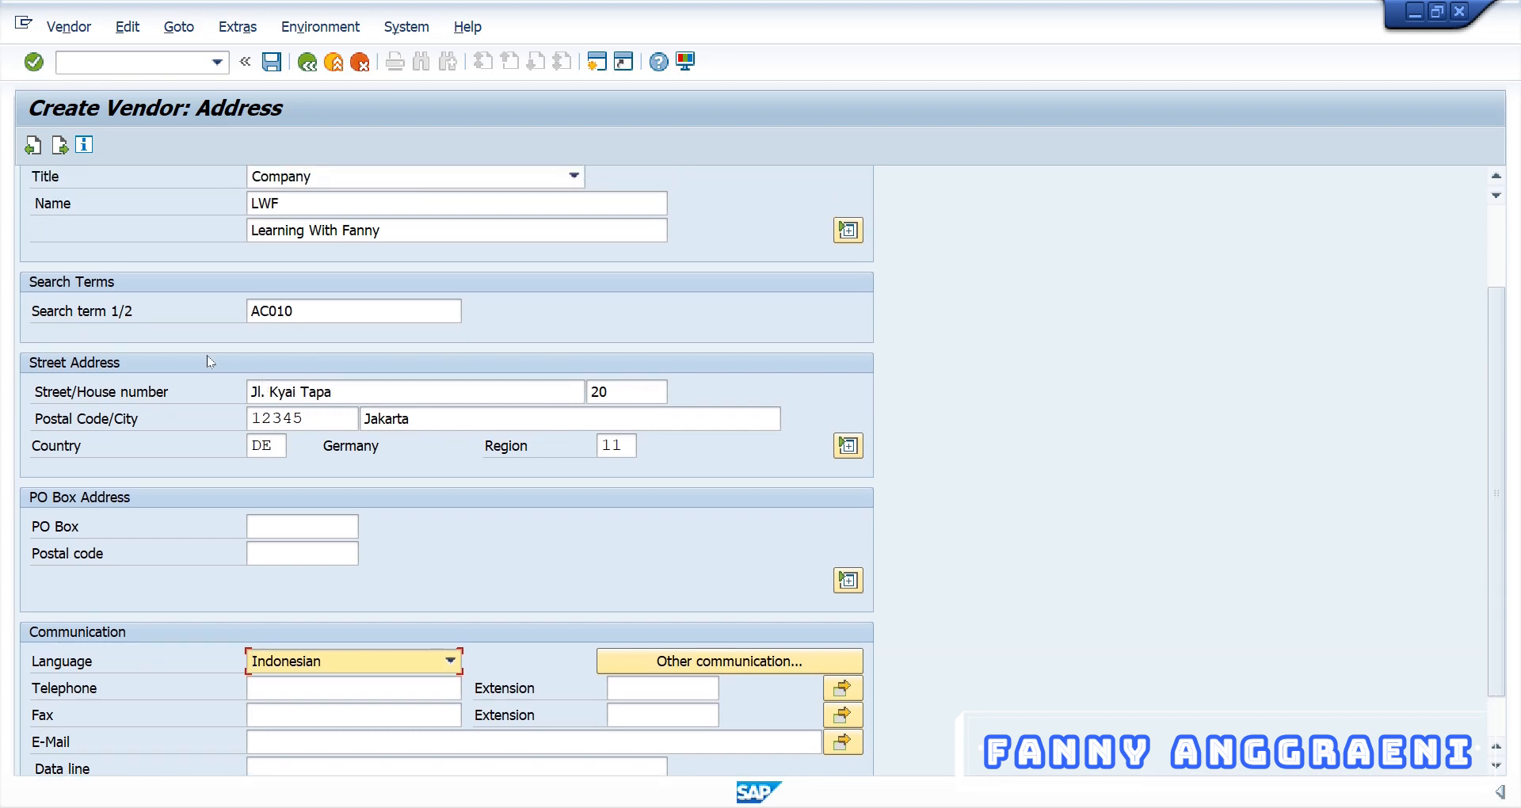
scroll(347, 307, "up", 1)
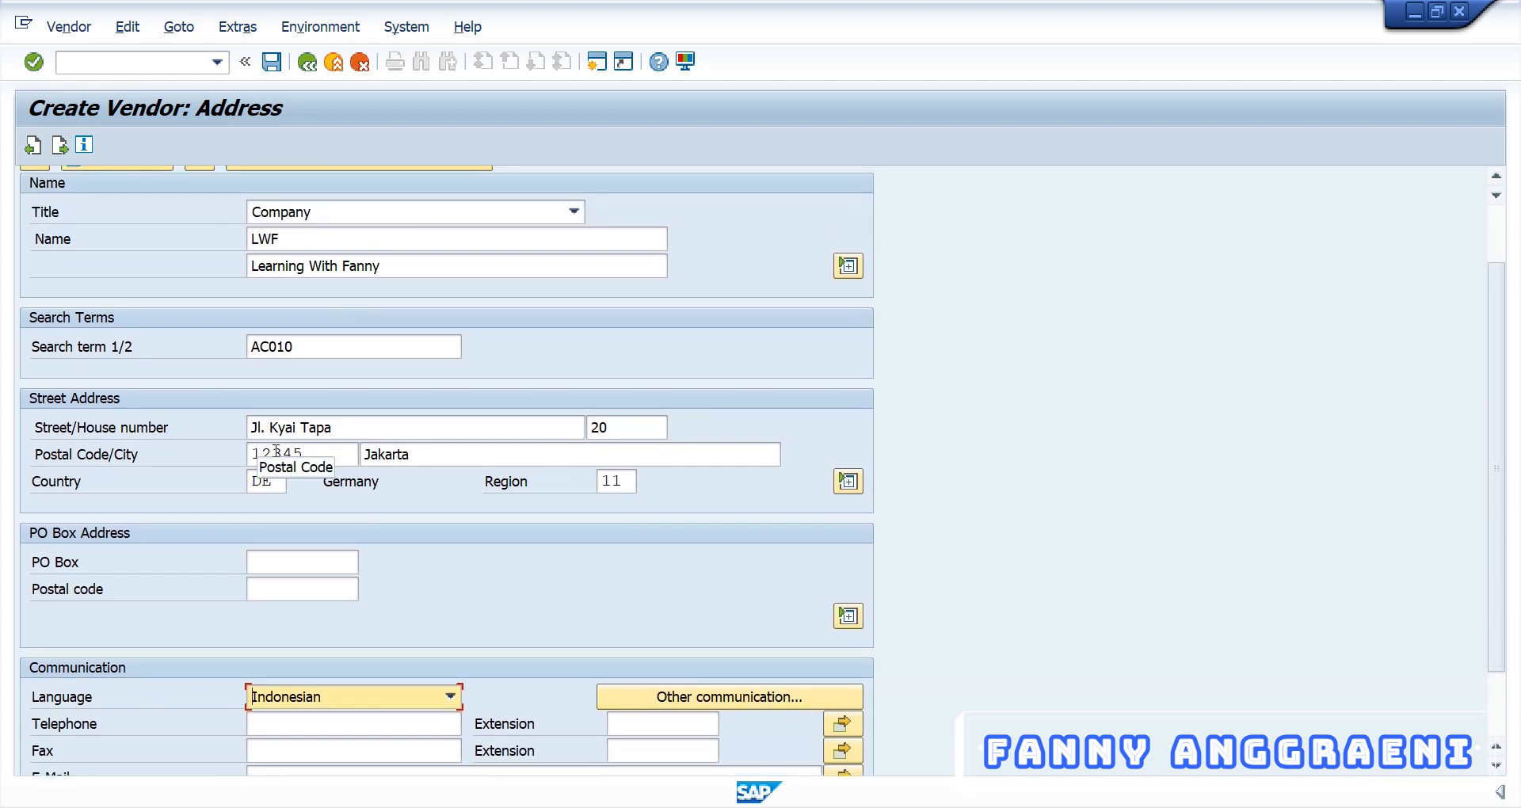
scroll(381, 538, "down", 1)
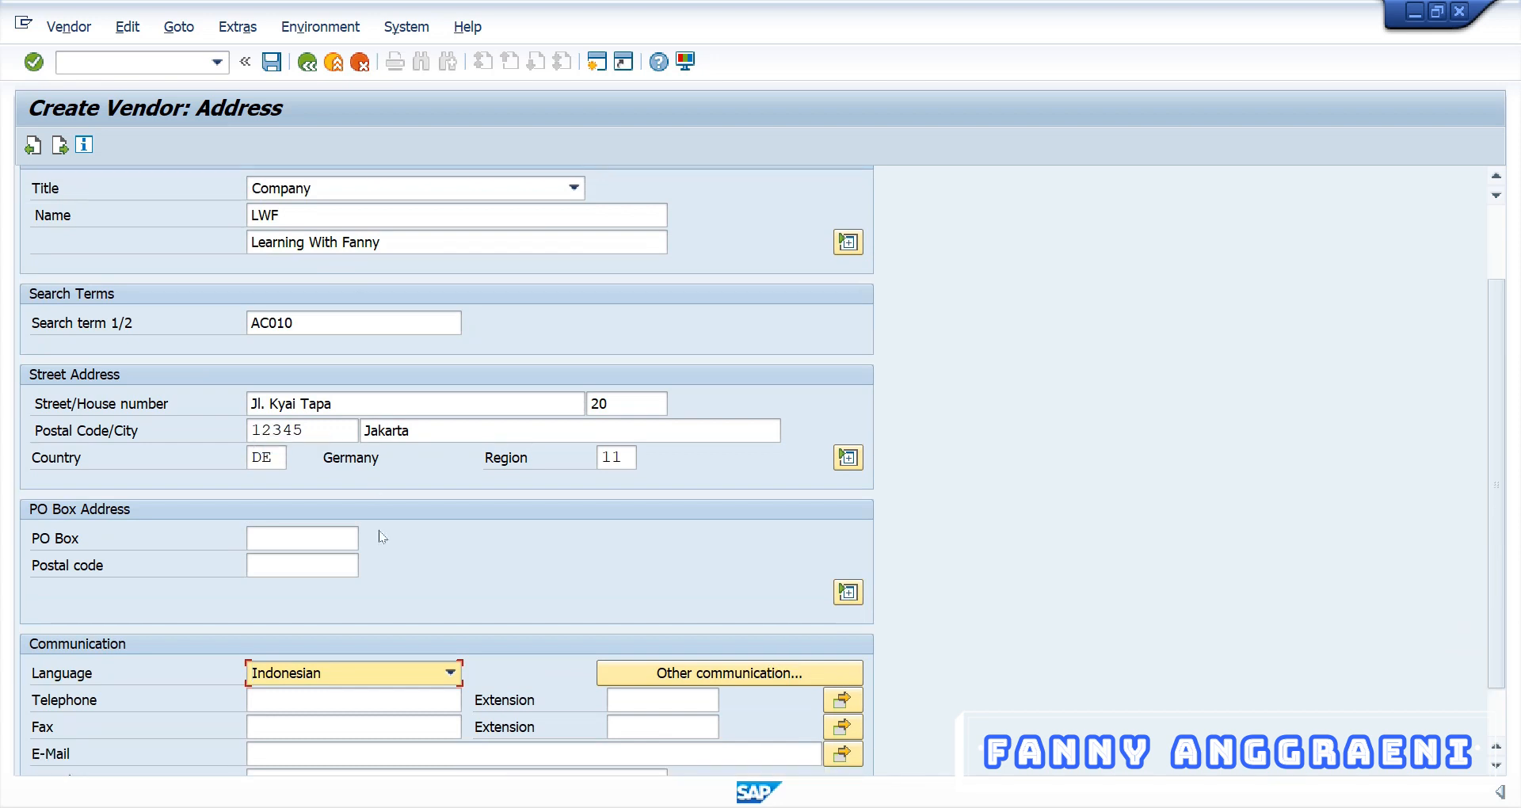
scroll(381, 537, "down", 1)
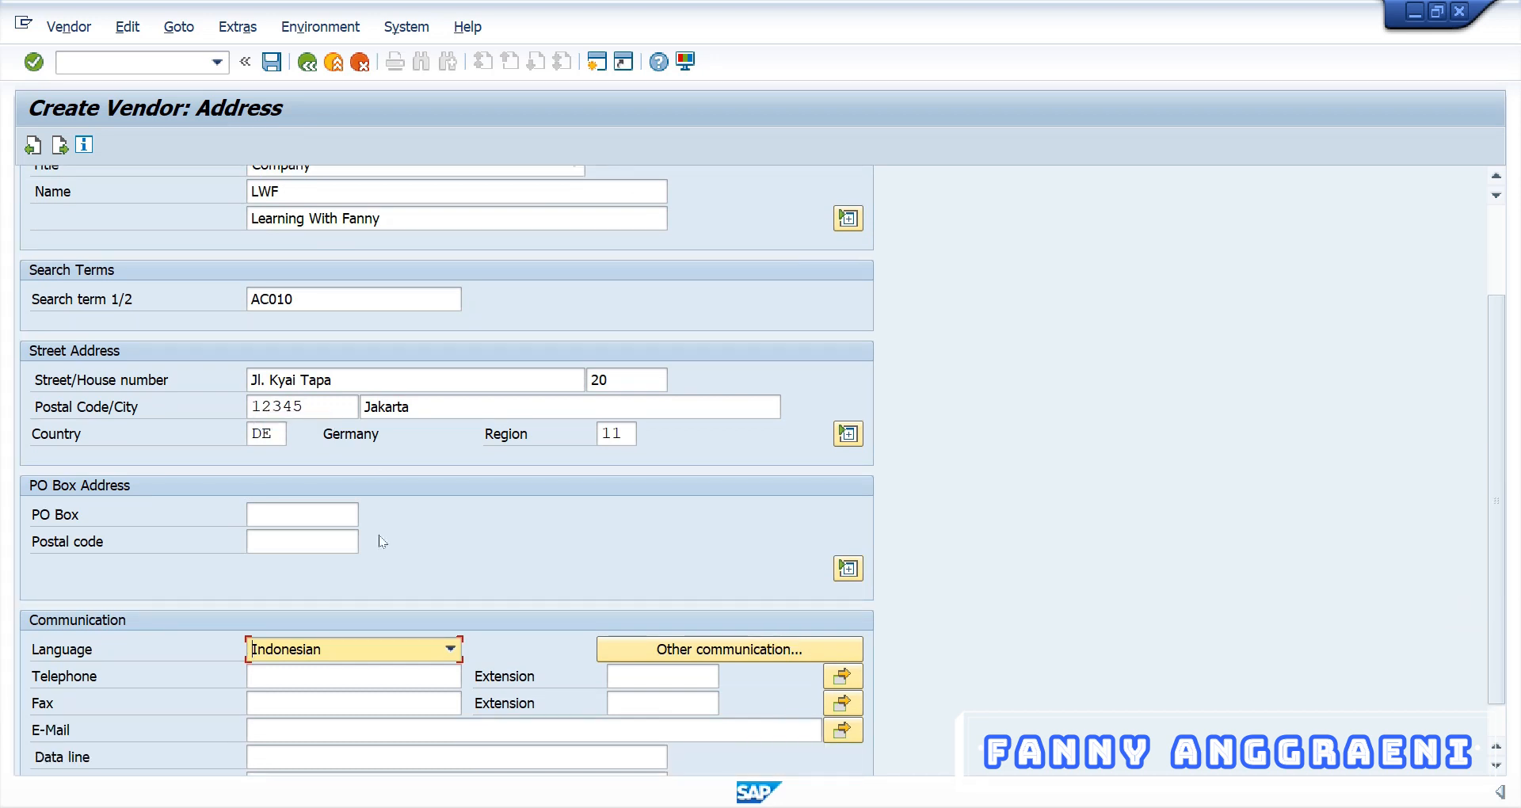
Advance through the Control, Payment transactions and Contact persons screens toward Accounting information
key("Return")
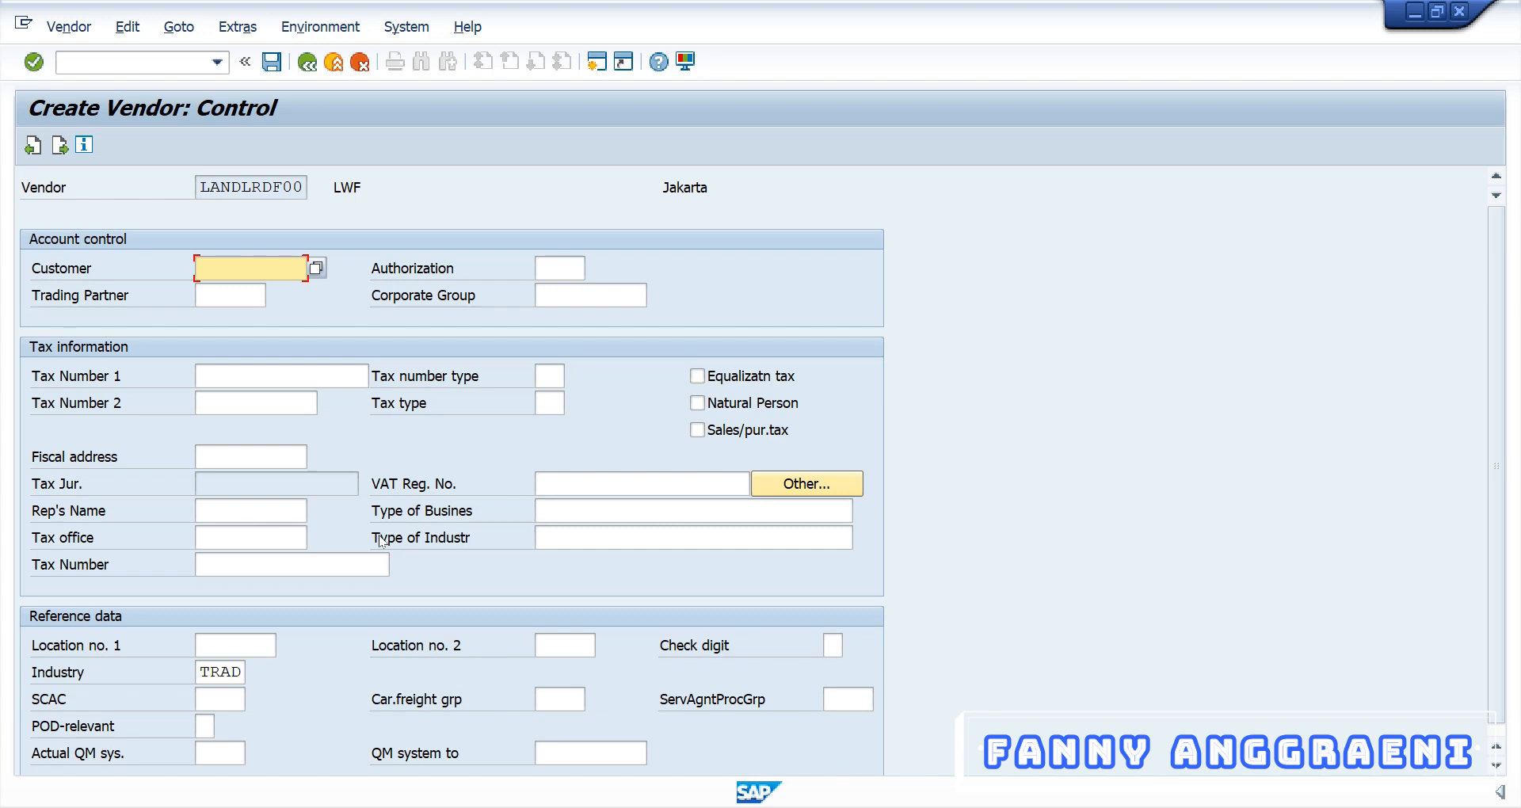
key("Return")
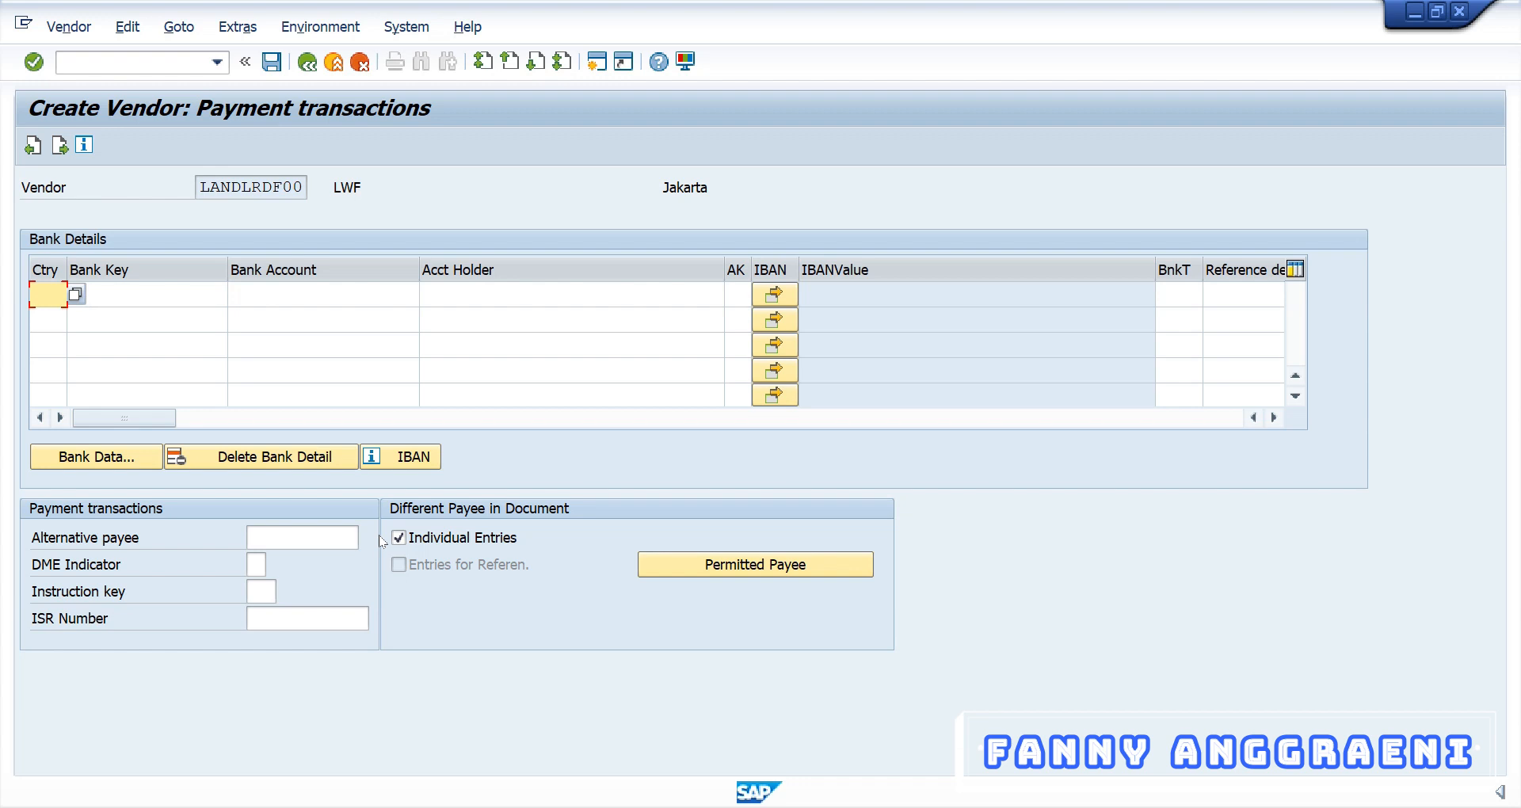
key("Return")
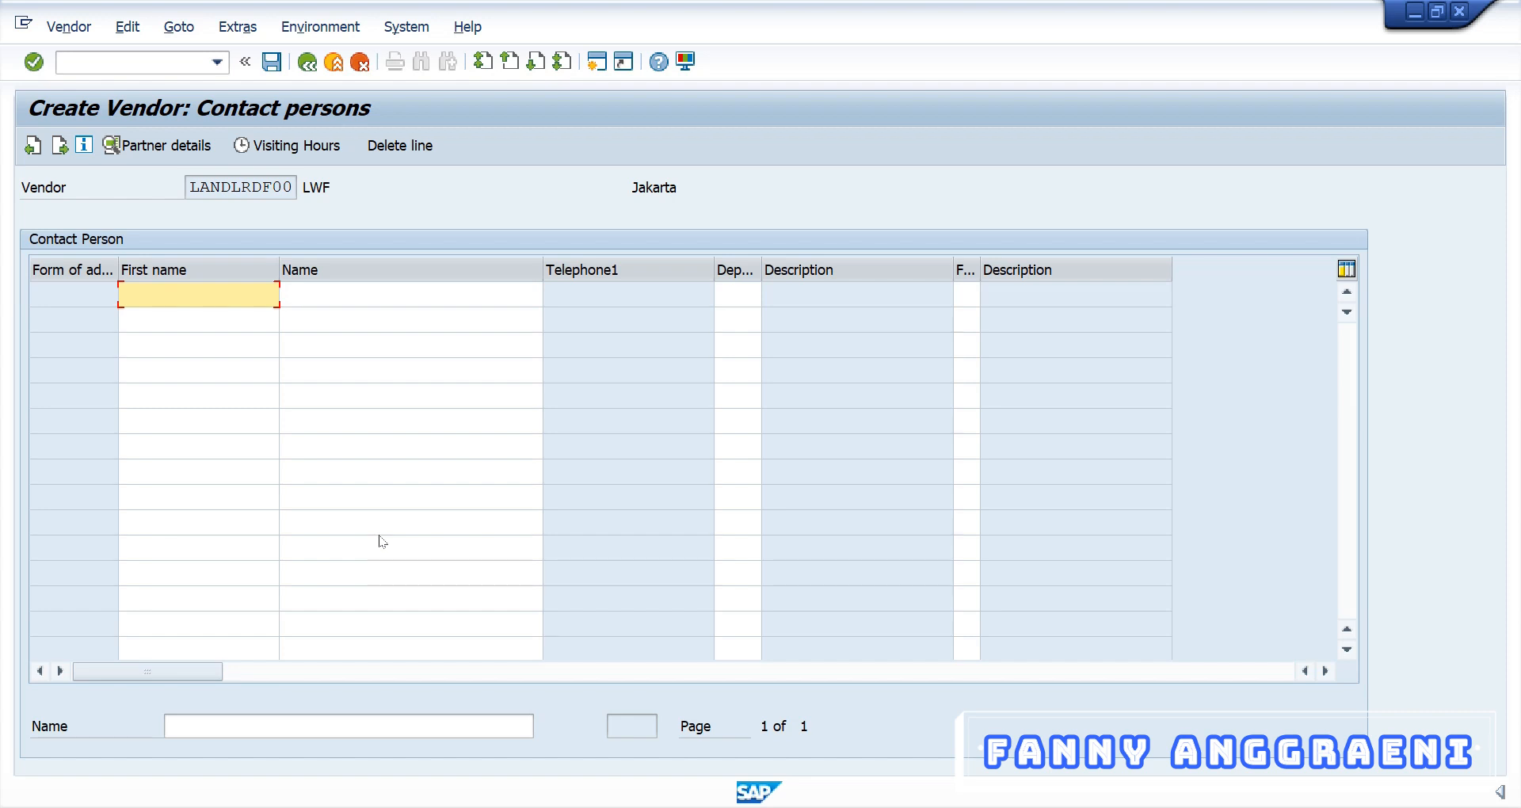
key("Return")
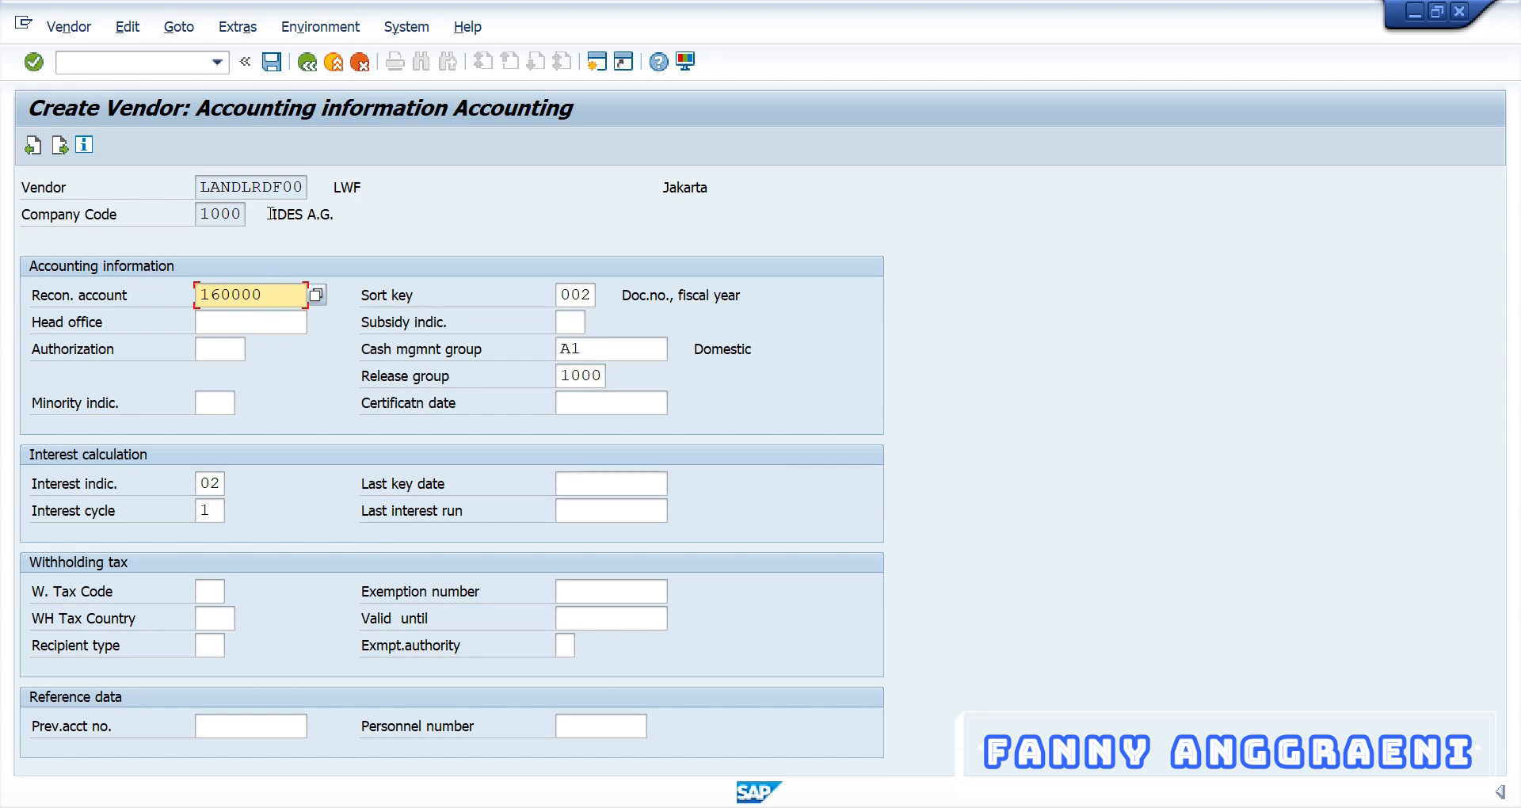
Set reconciliation account 160000 Trade Payables - domestic and continue to payment transactions
left_click(315, 296)
left_click(30, 315)
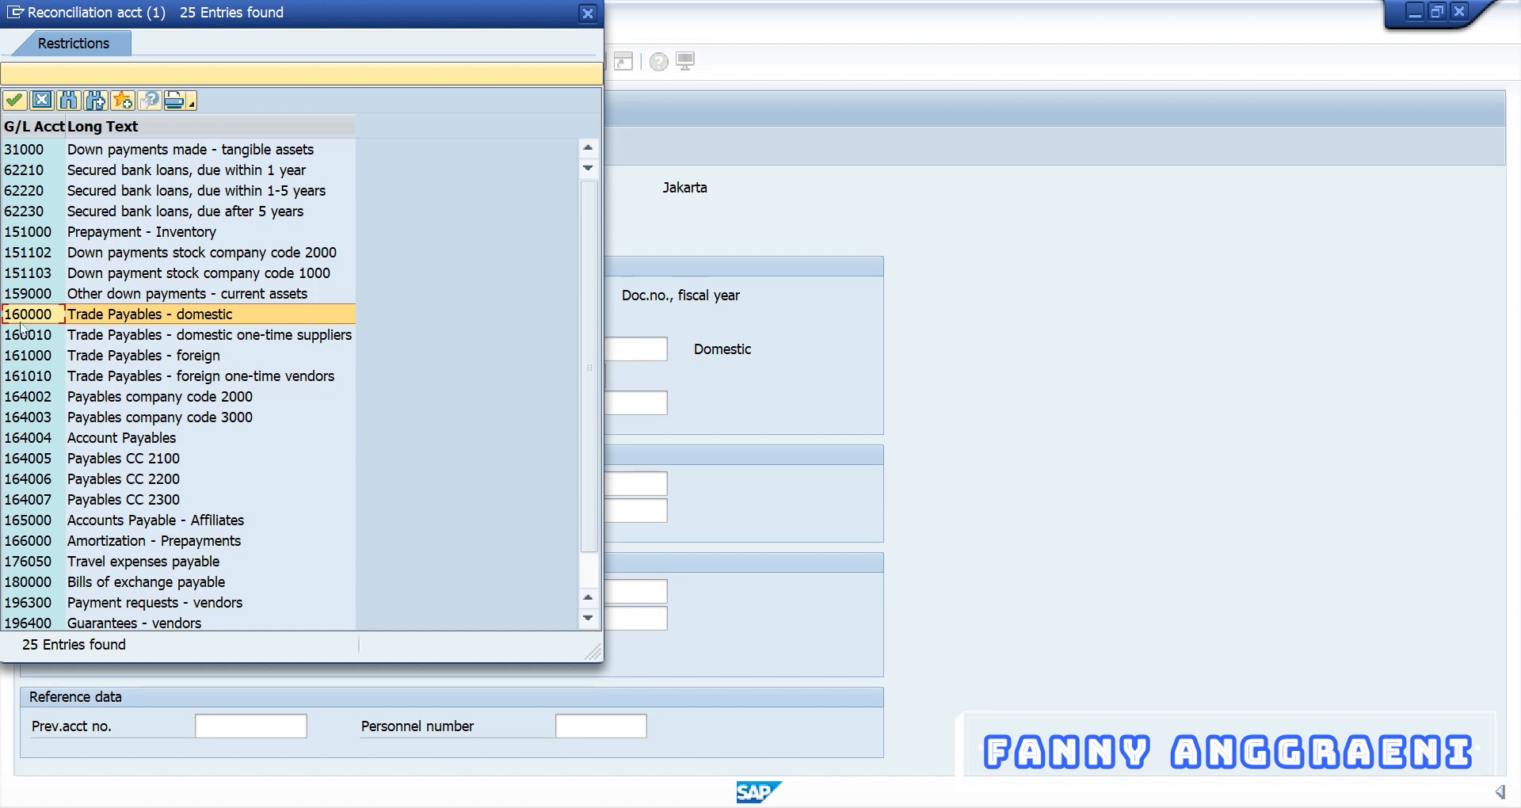
double_click(125, 313)
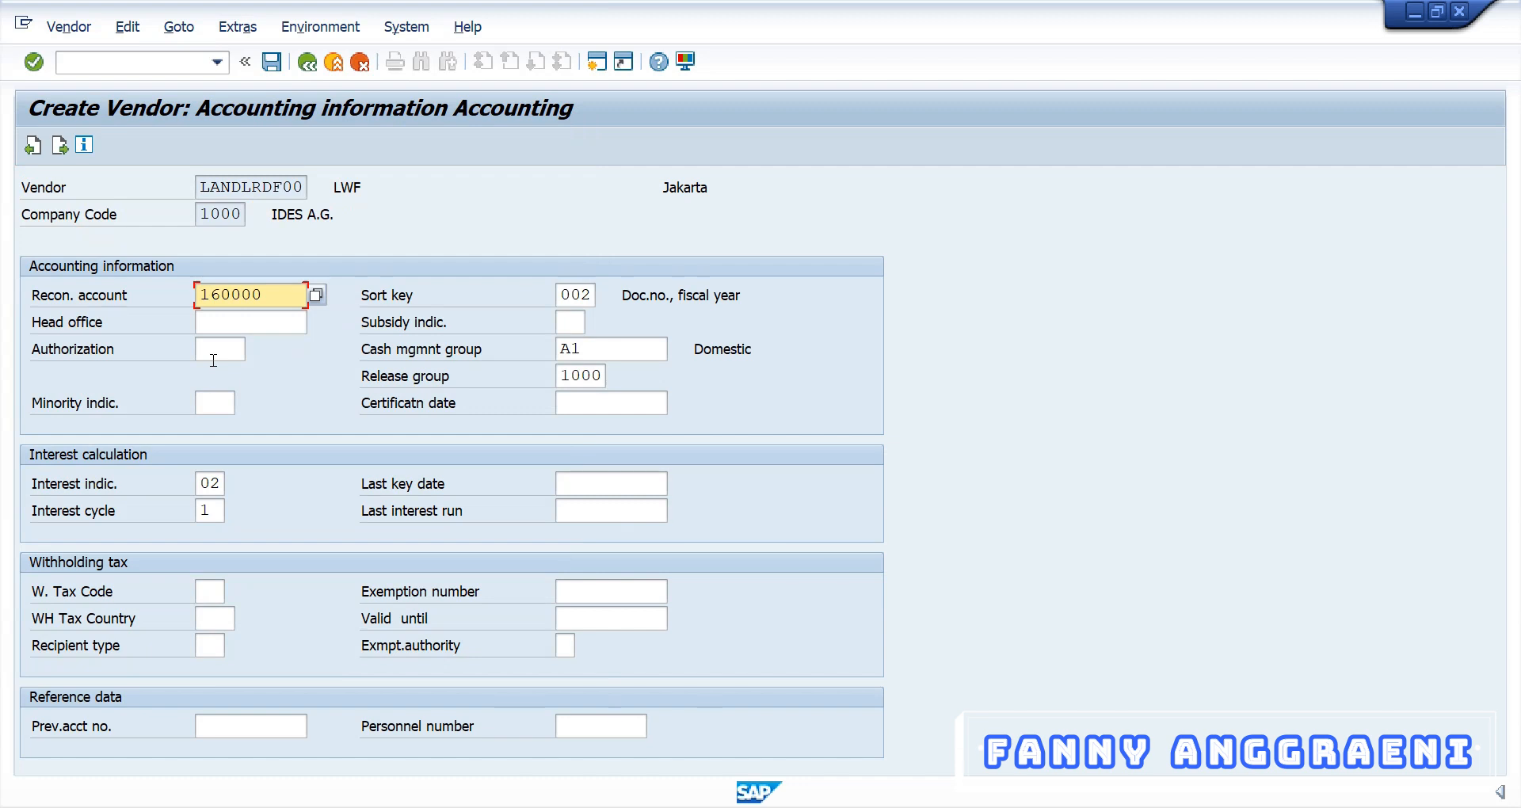
key("Return")
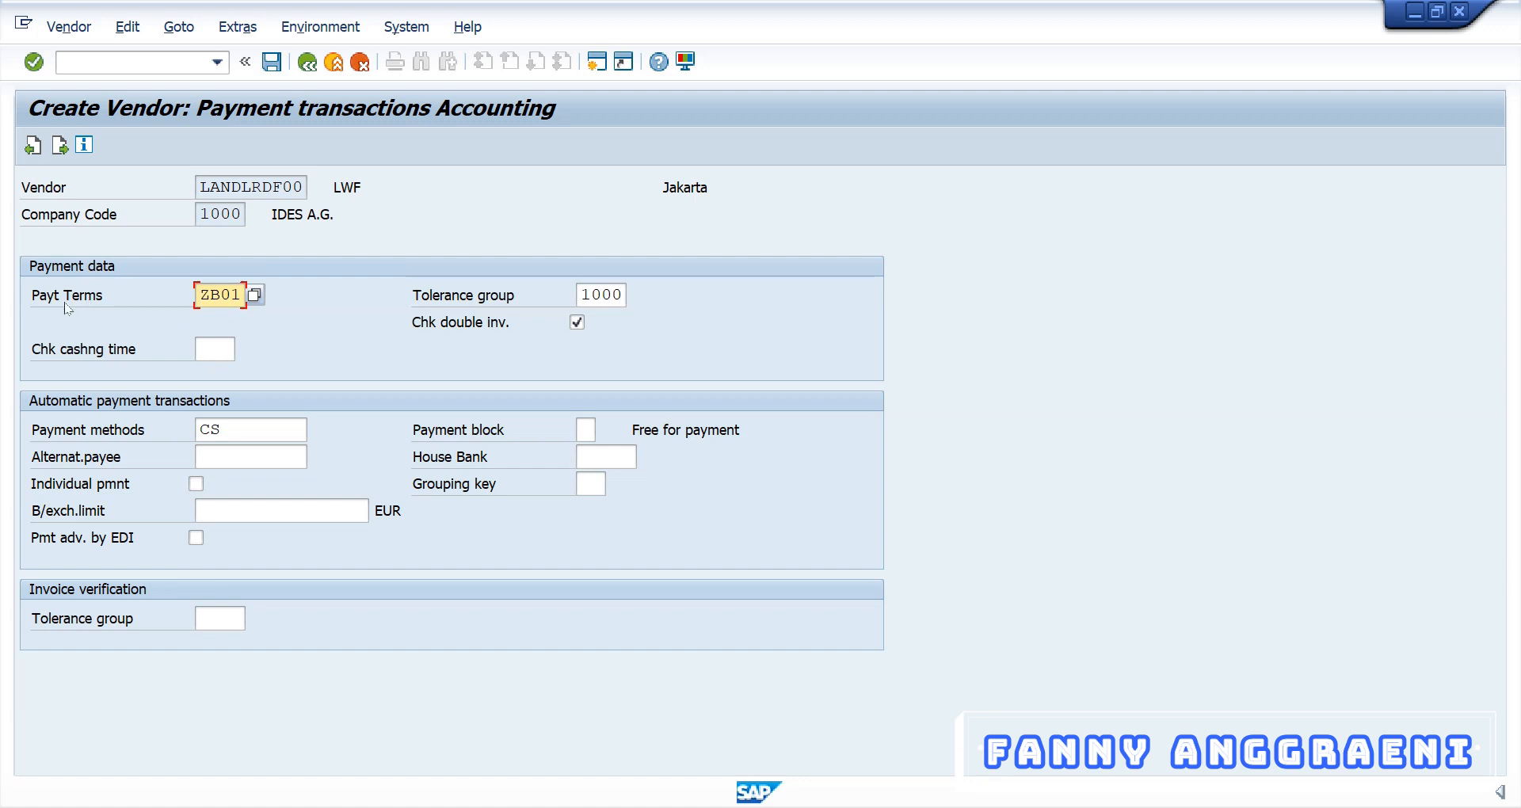
Choose payment terms ZB01 and continue to the Correspondence screen
left_click(255, 294)
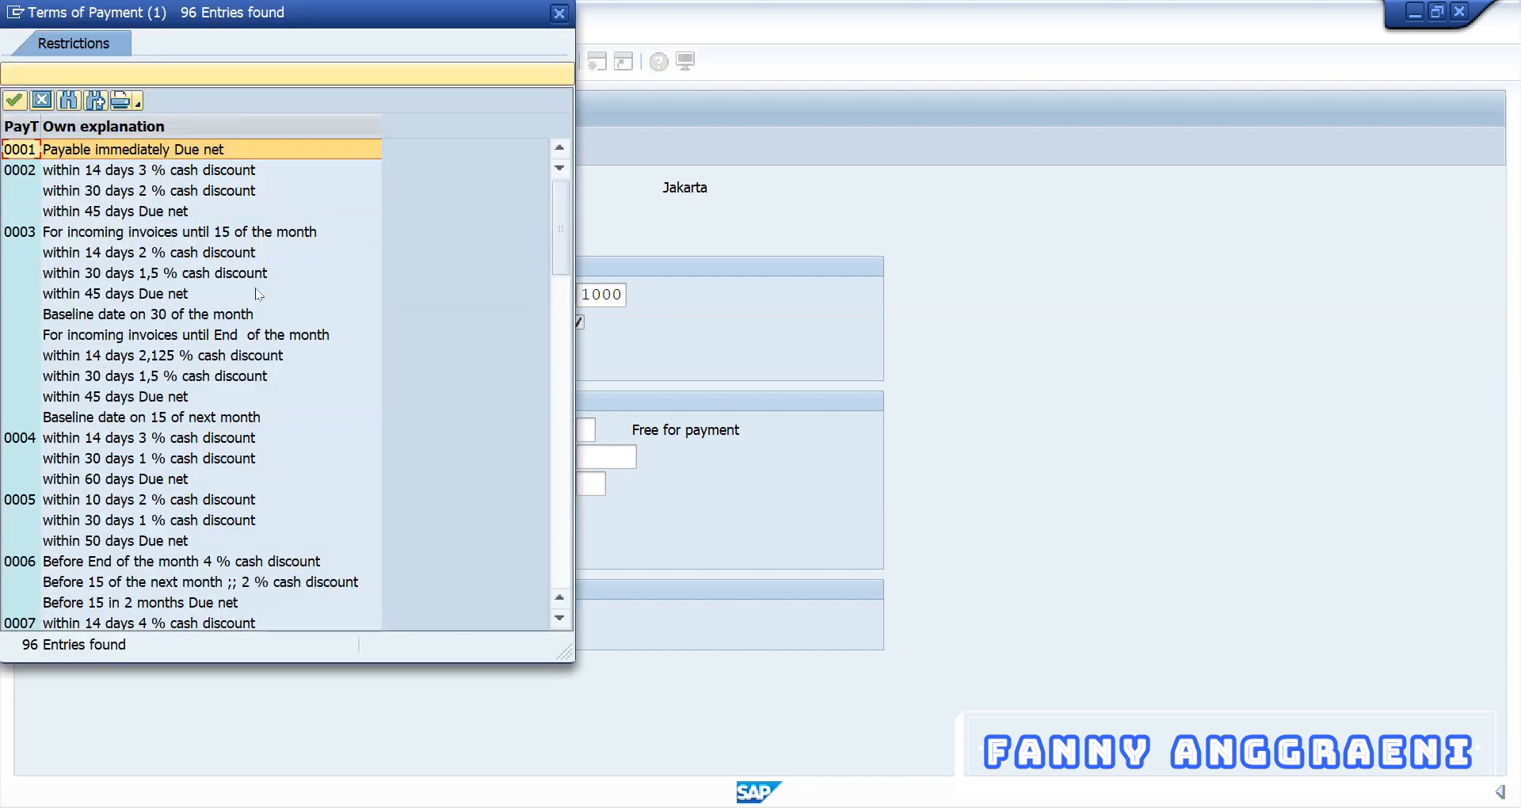
scroll(255, 295, "down", 15)
scroll(89, 464, "down", 10)
left_click(79, 254)
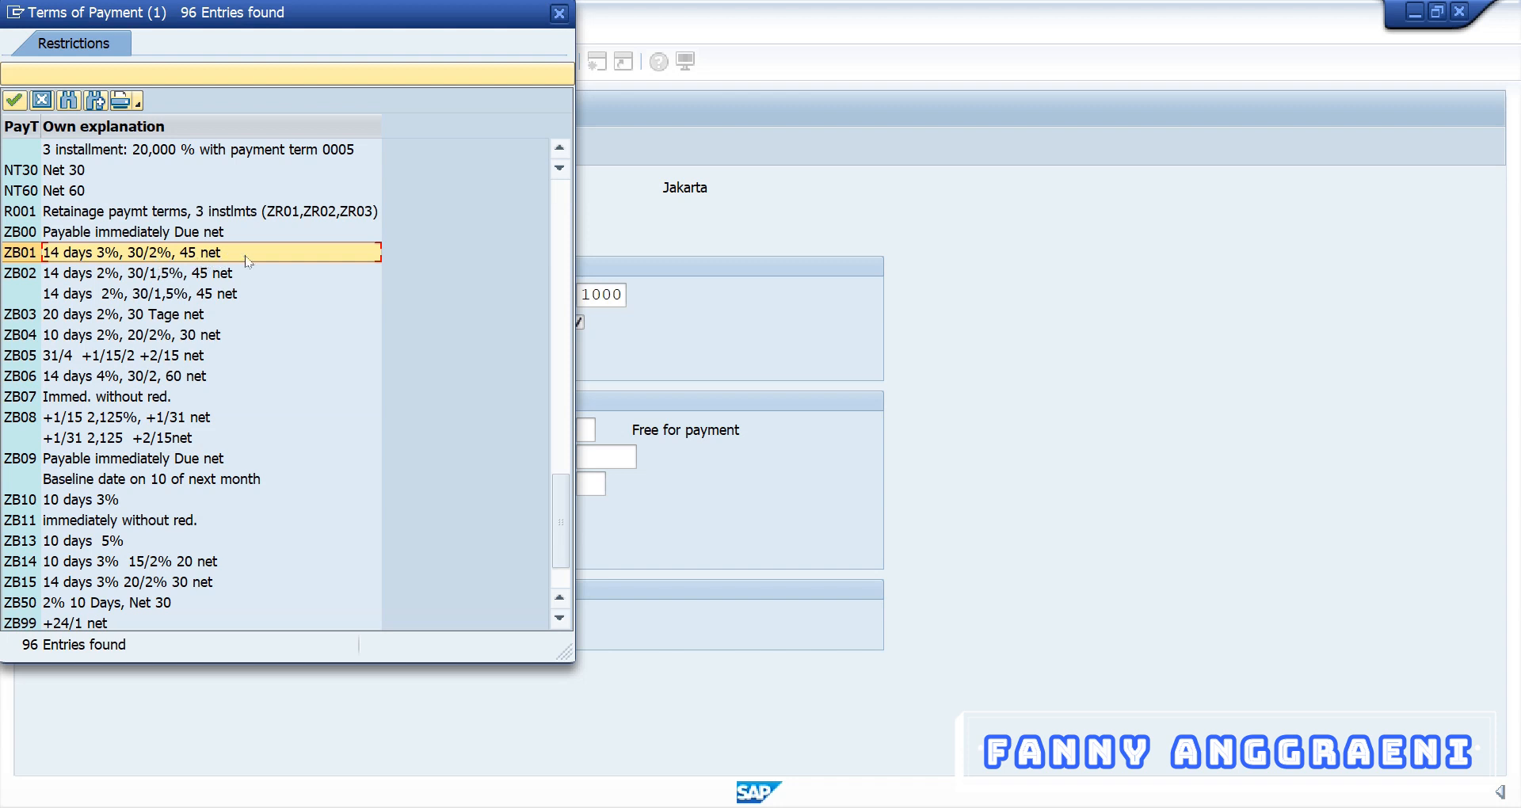
left_click(559, 16)
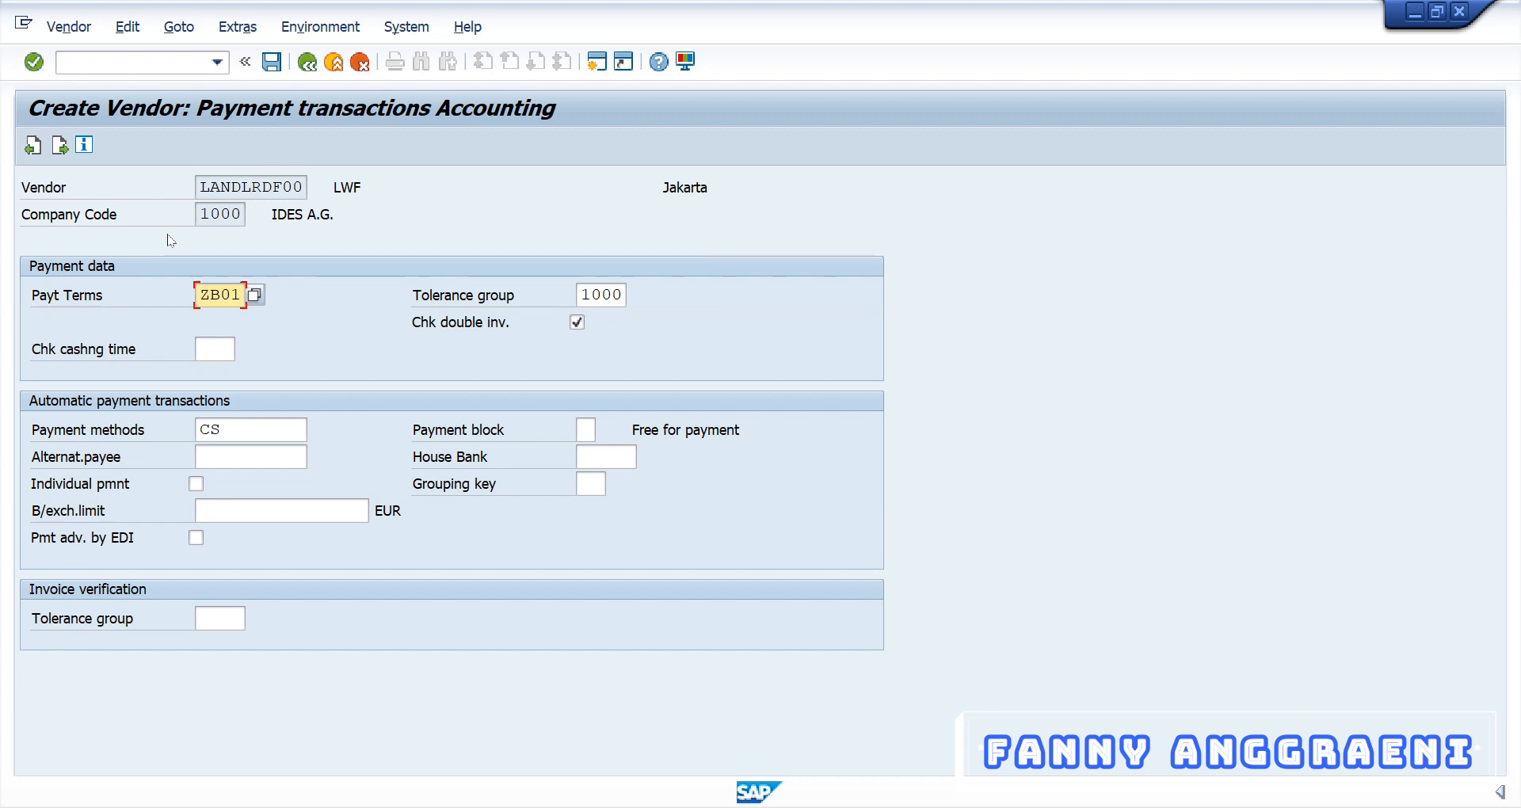
key("Return")
key("Return")
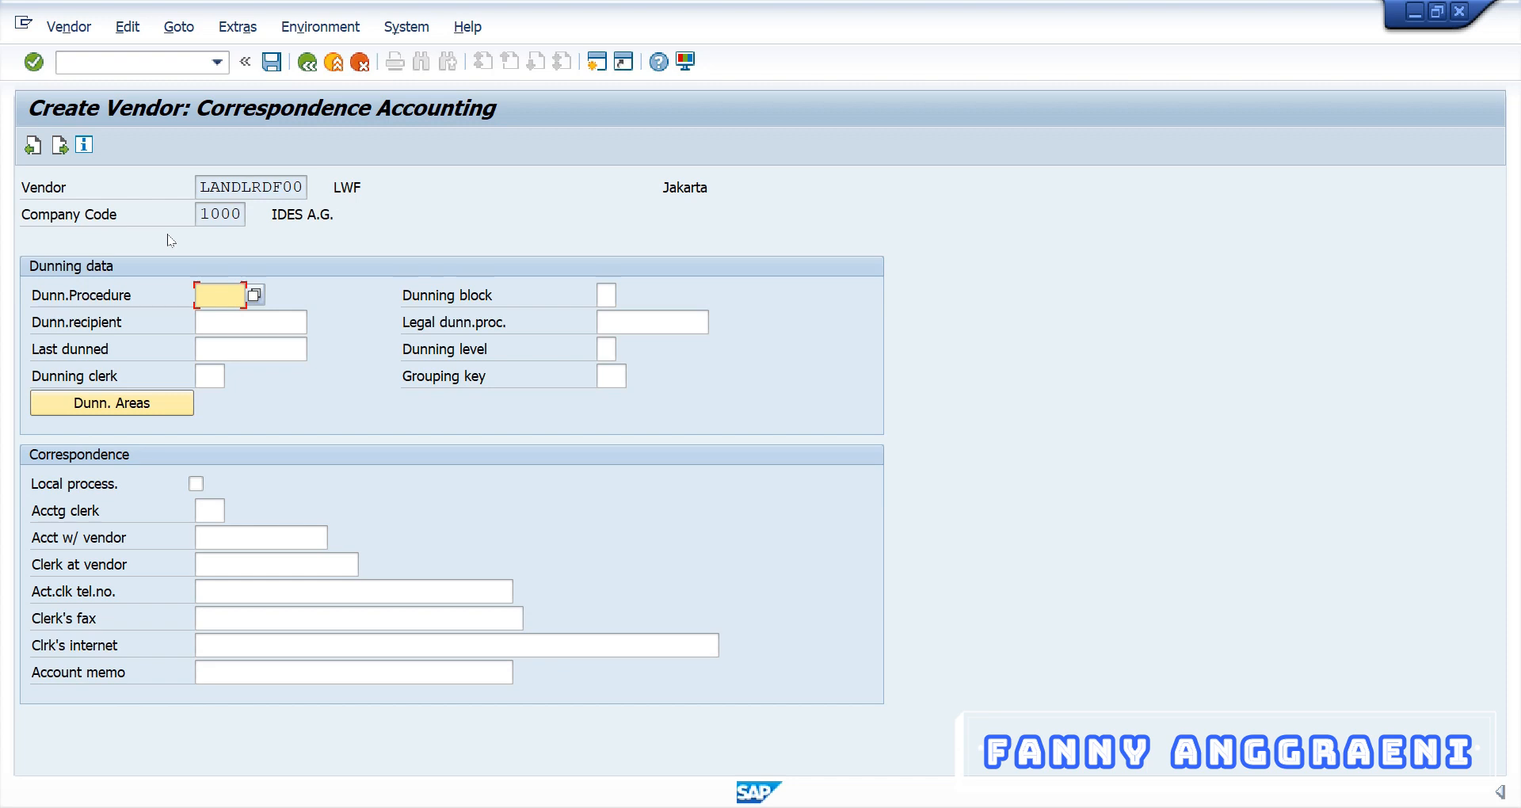
Confirm saving vendor LANDLRDF00 at the last data screen
key("Return")
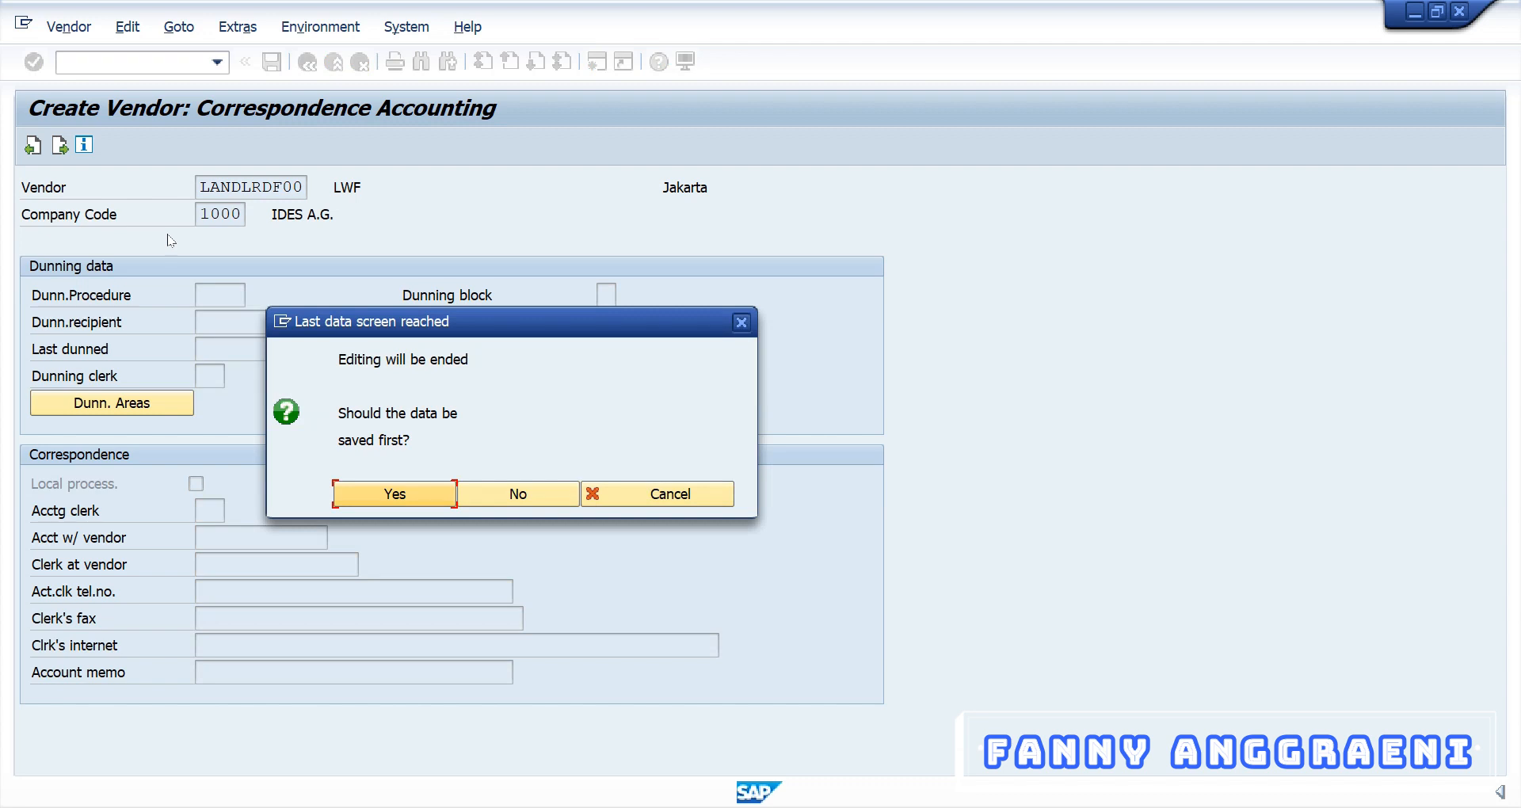
left_click(411, 502)
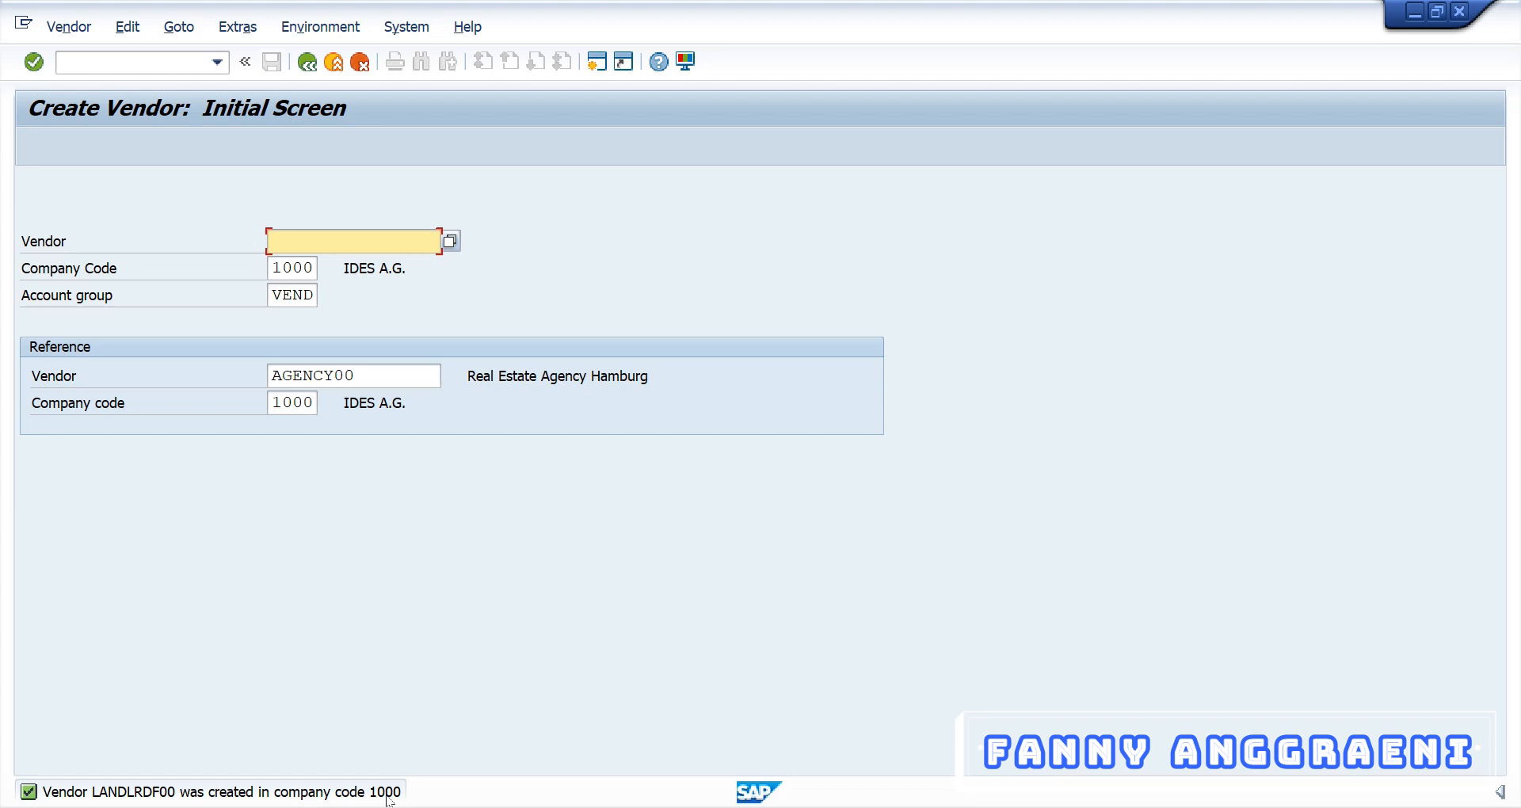
Exit to SAP Easy Access with /n and select FK02 - Change under Master Records
left_click(148, 69)
type("/n")
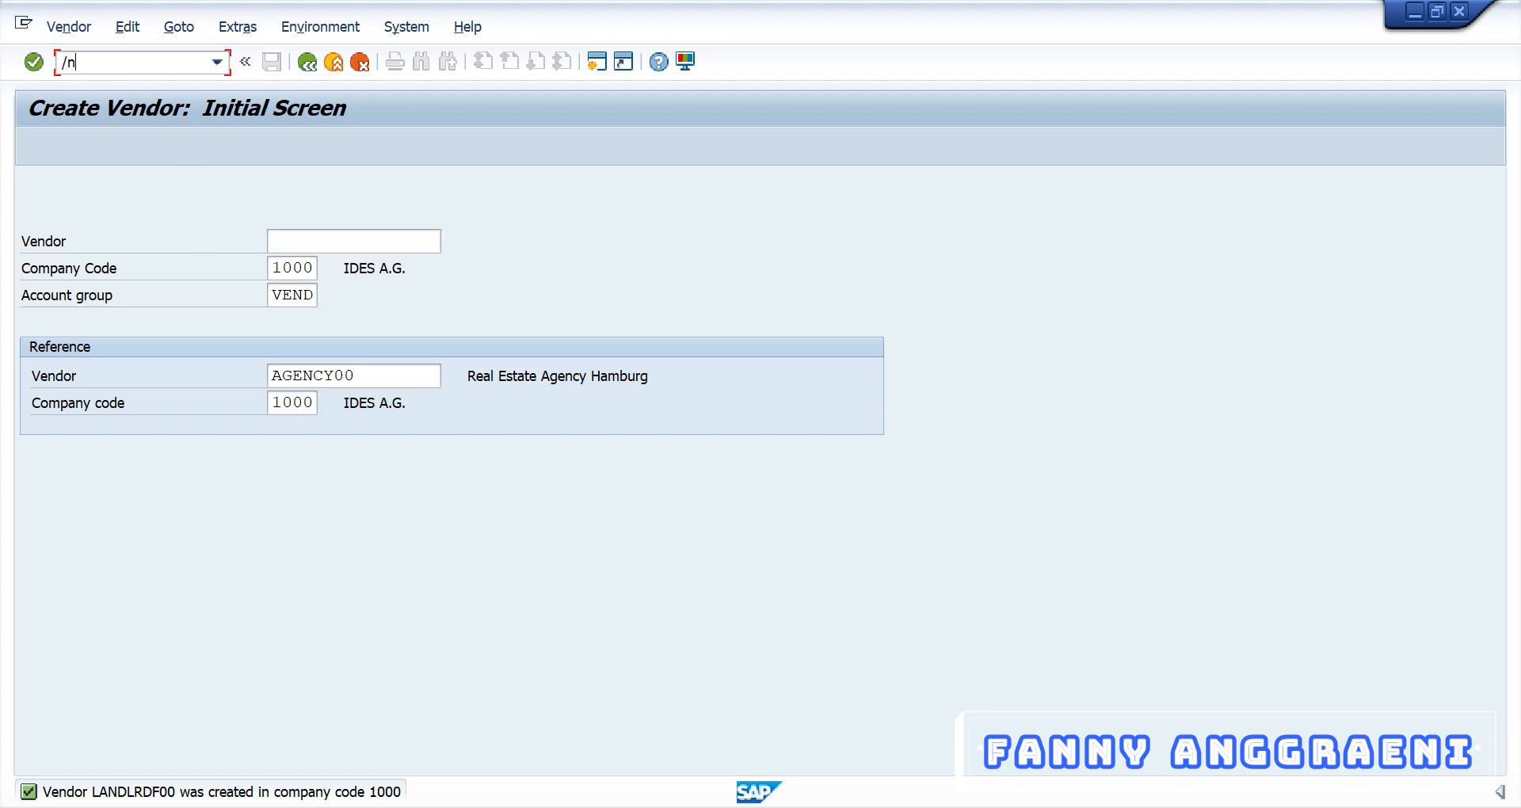
key("Return")
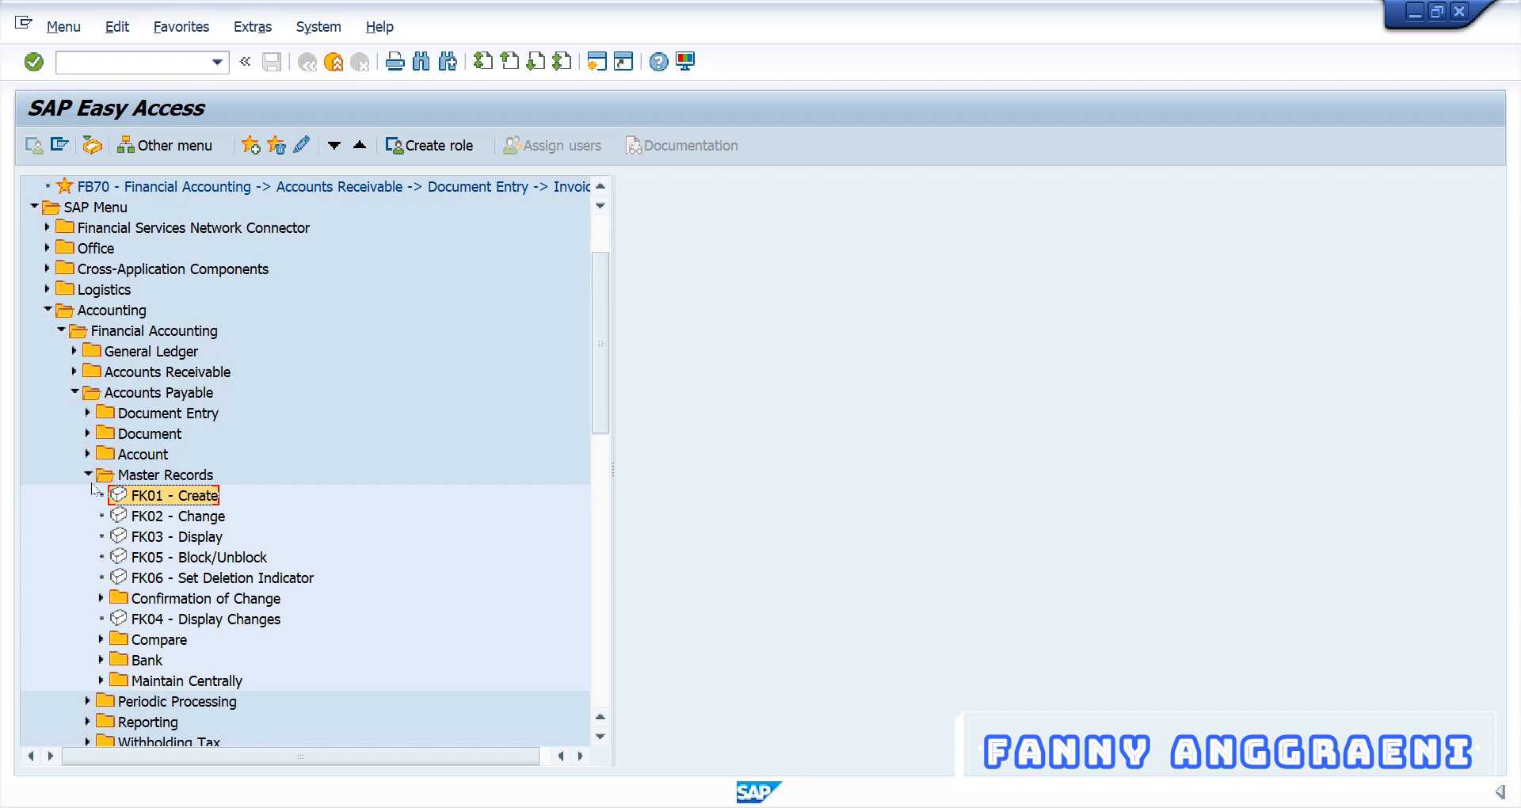
left_click(145, 517)
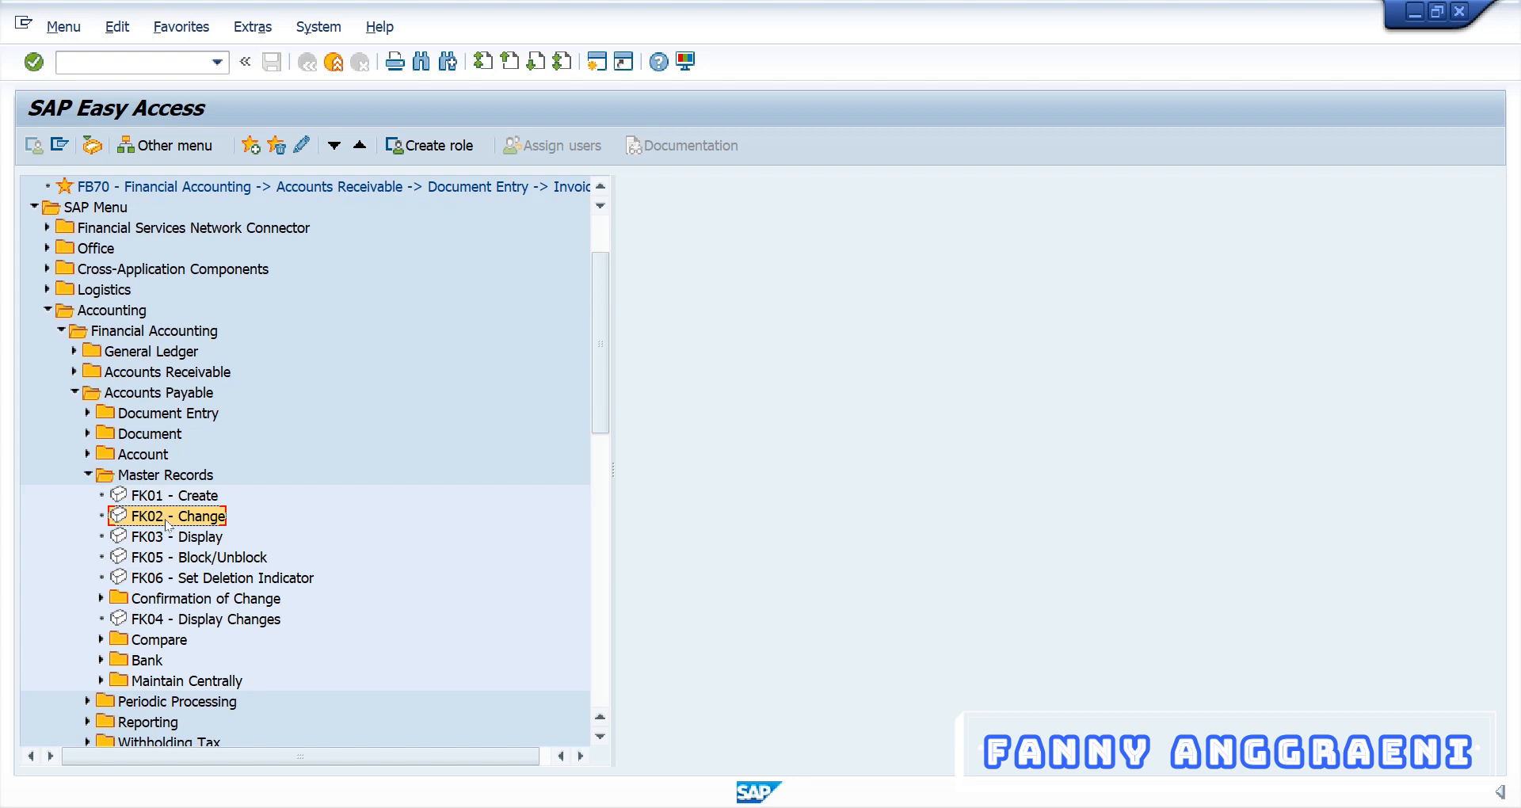
Start FK02 for vendor LANDLRDF00 in company code 1000 with Payment transactions ticked
double_click(167, 516)
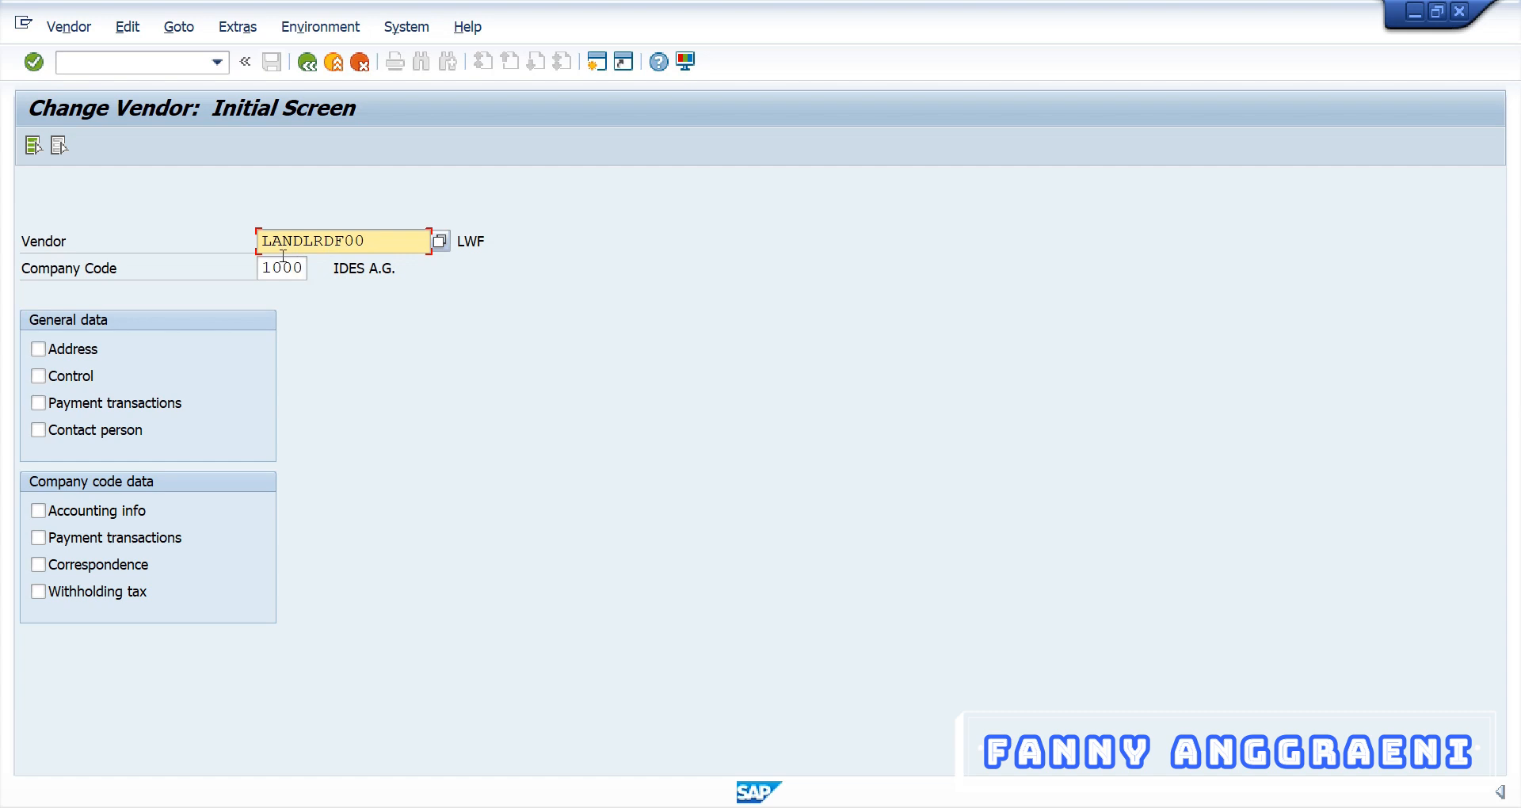
left_click(39, 540)
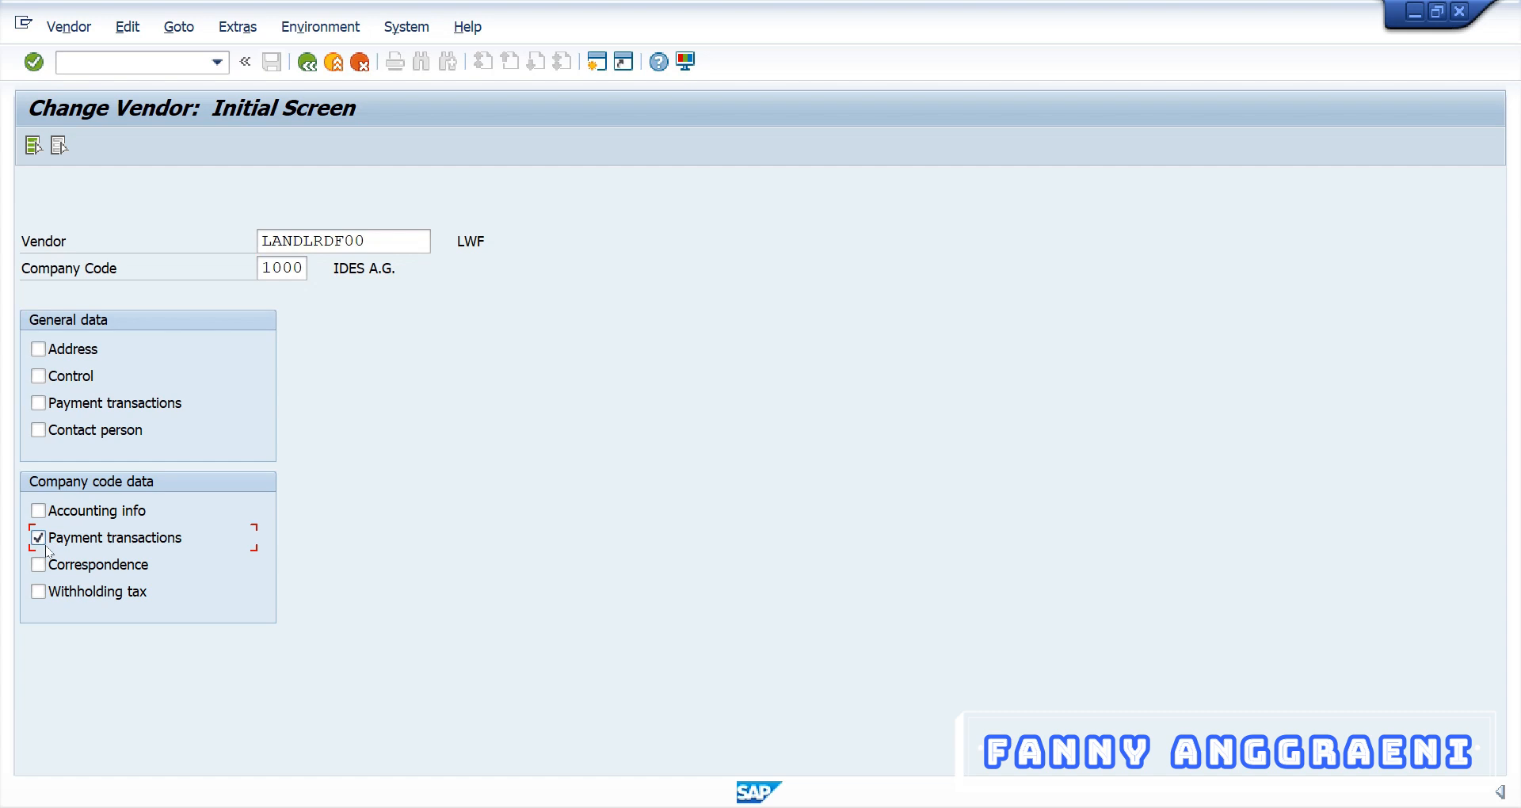
key("Return")
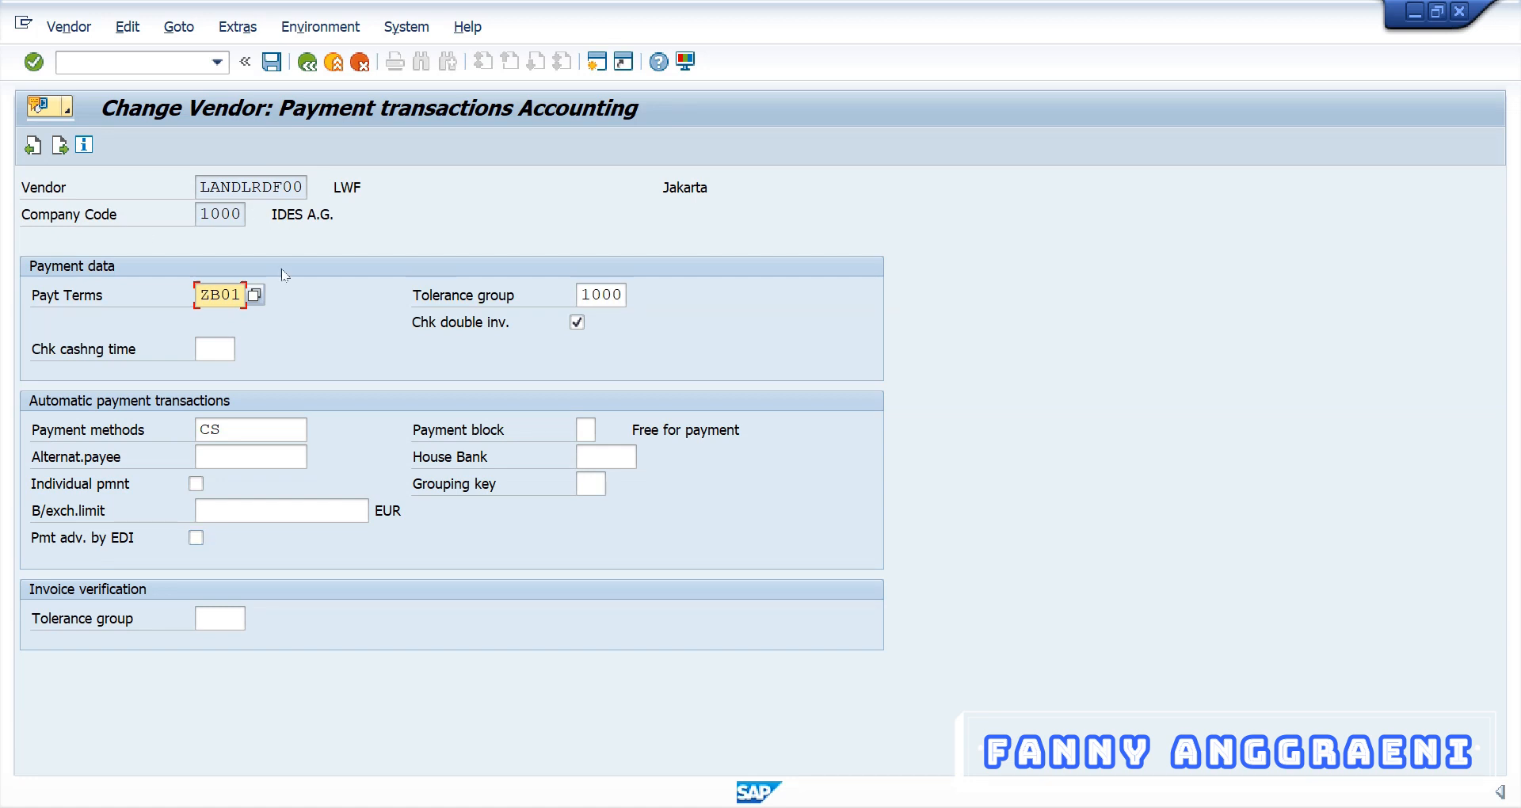
Replace payment terms ZB01 with ZB00 (Payable immediately Due net)
left_click(254, 295)
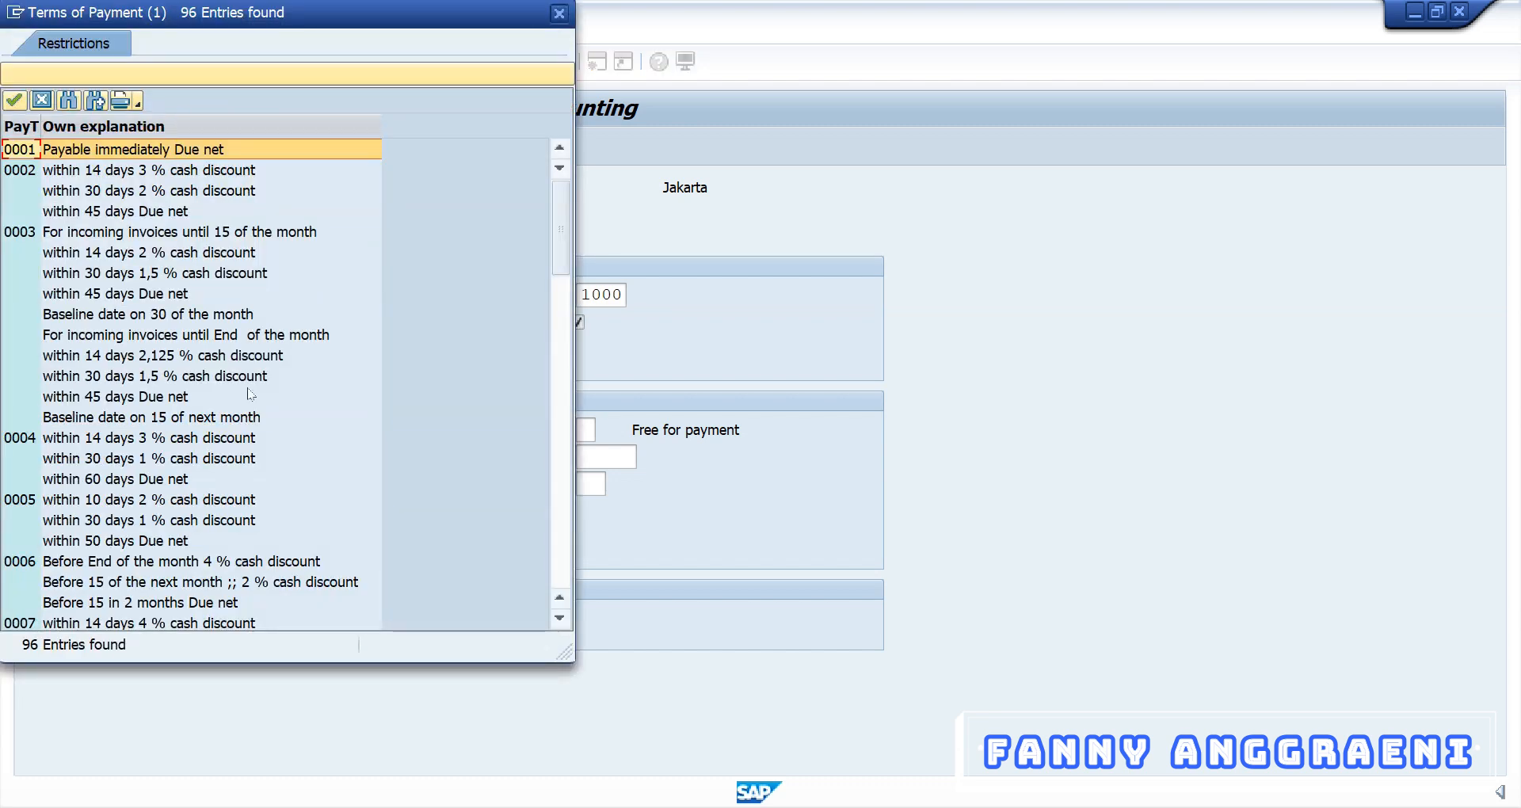
scroll(250, 394, "down", 6)
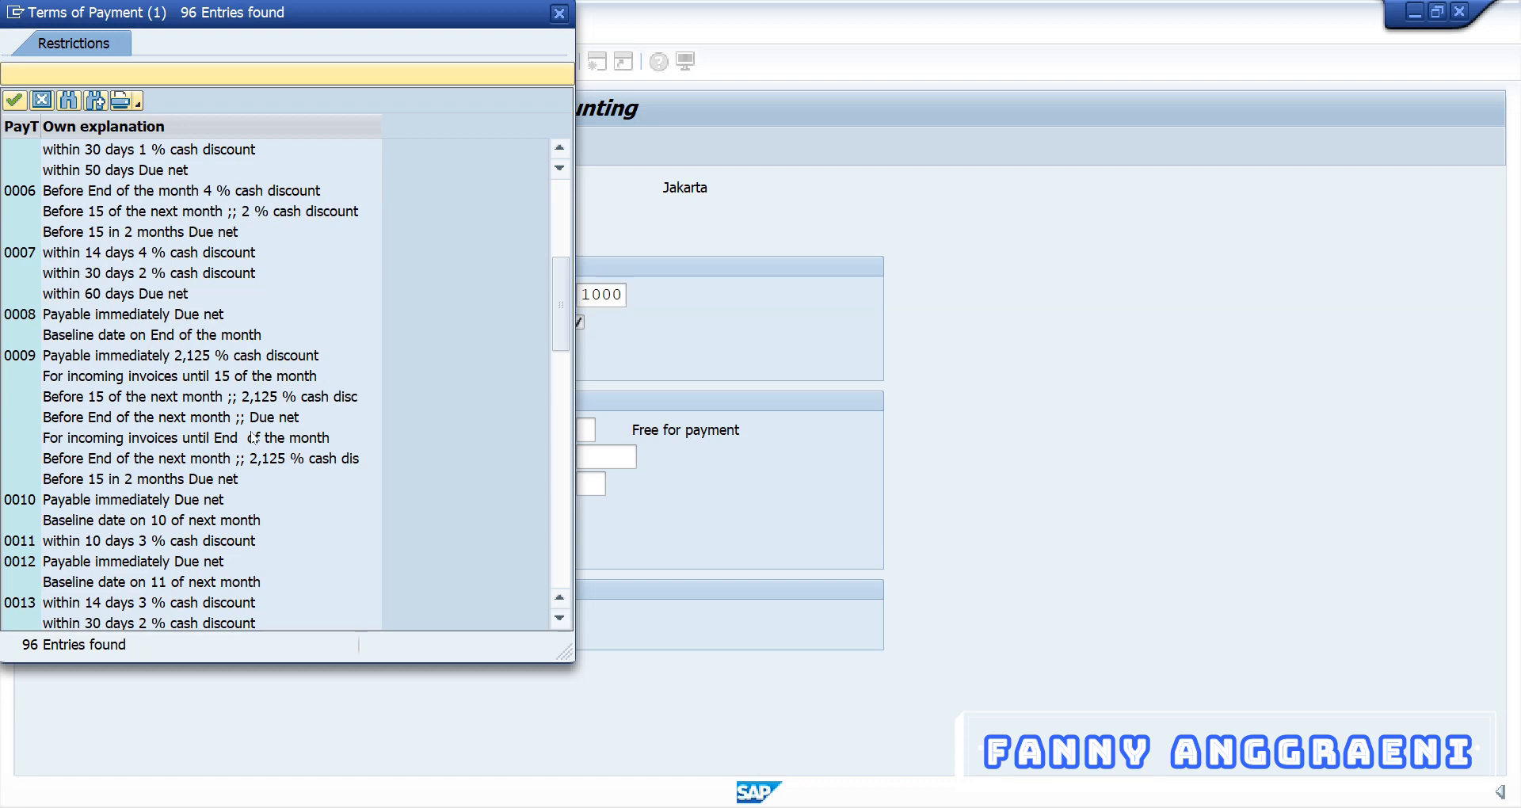
scroll(255, 437, "down", 15)
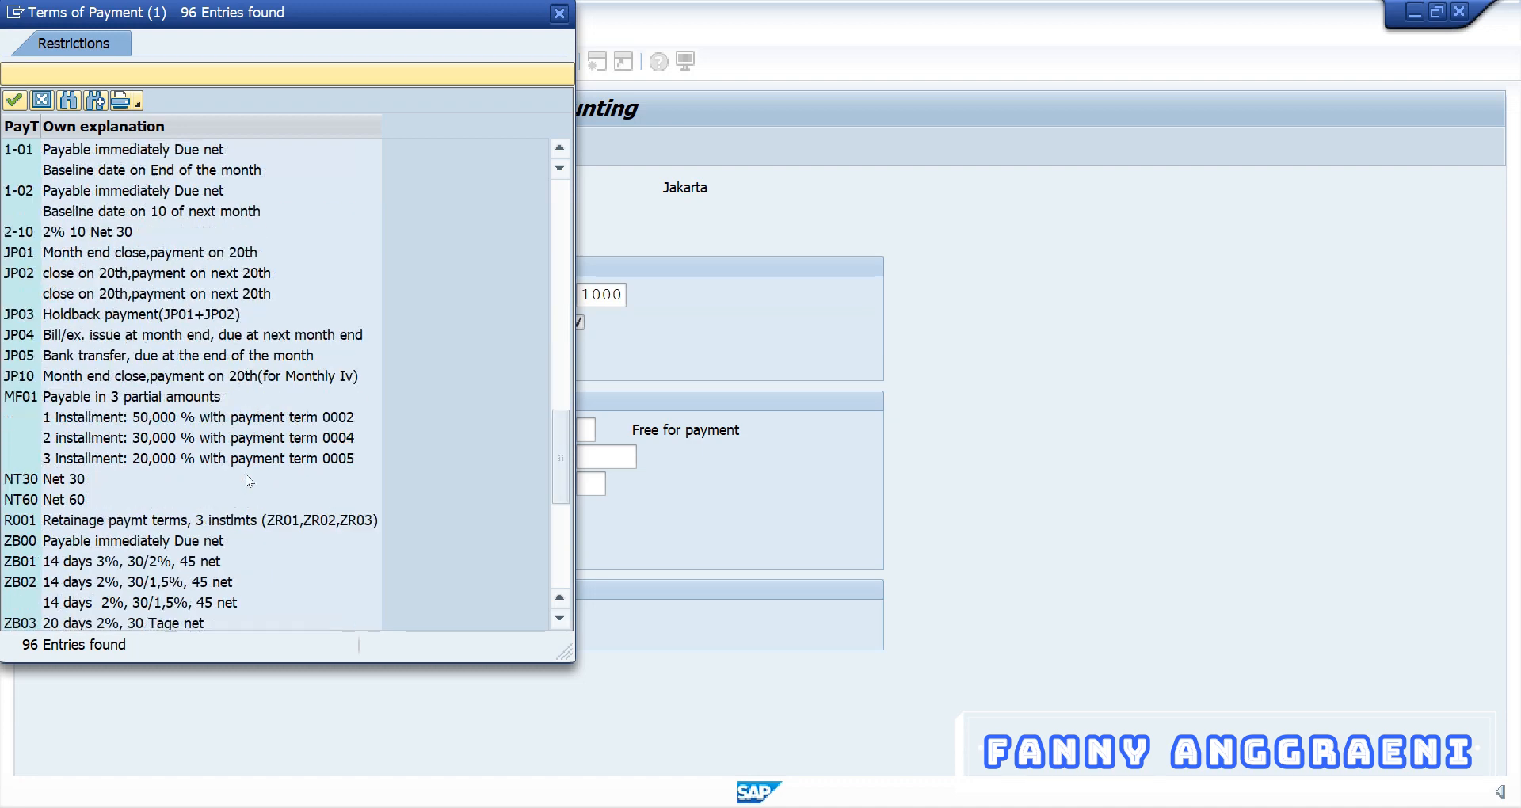
left_click(17, 420)
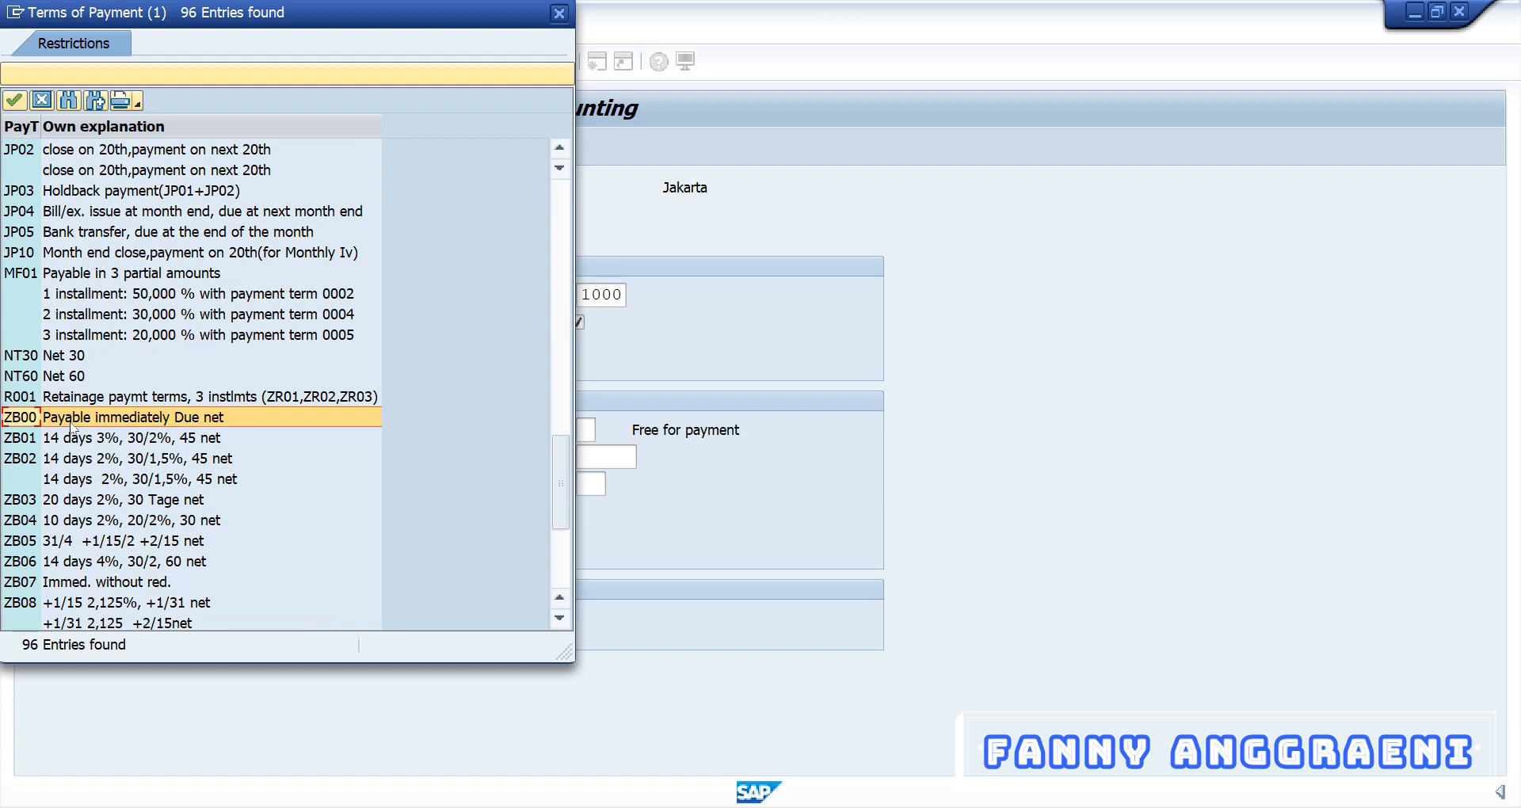
double_click(18, 424)
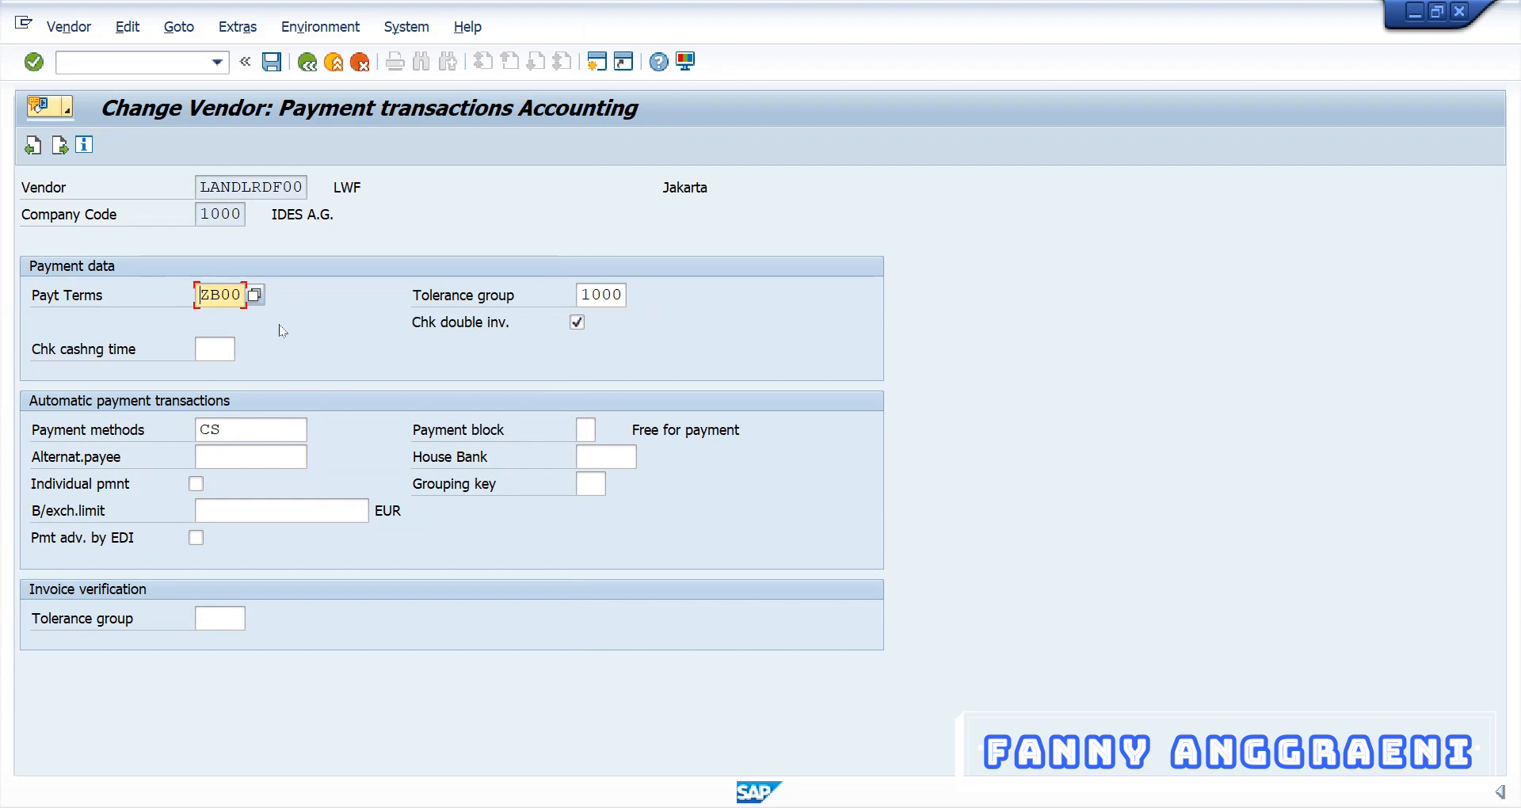
left_click(269, 433)
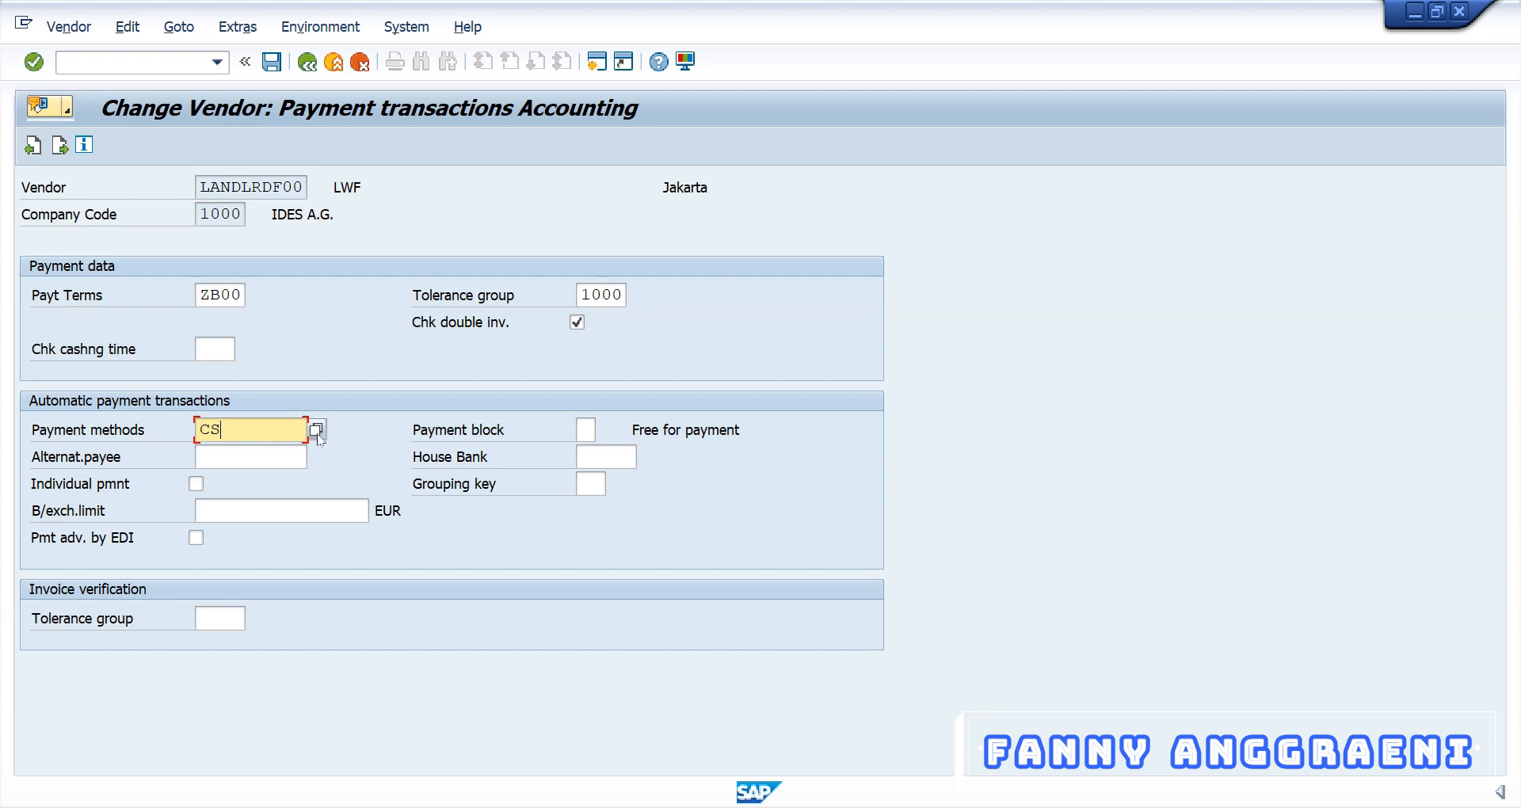
Confirm payment methods C and S for vendor LANDLRDF00 and save the vendor record
left_click(317, 431)
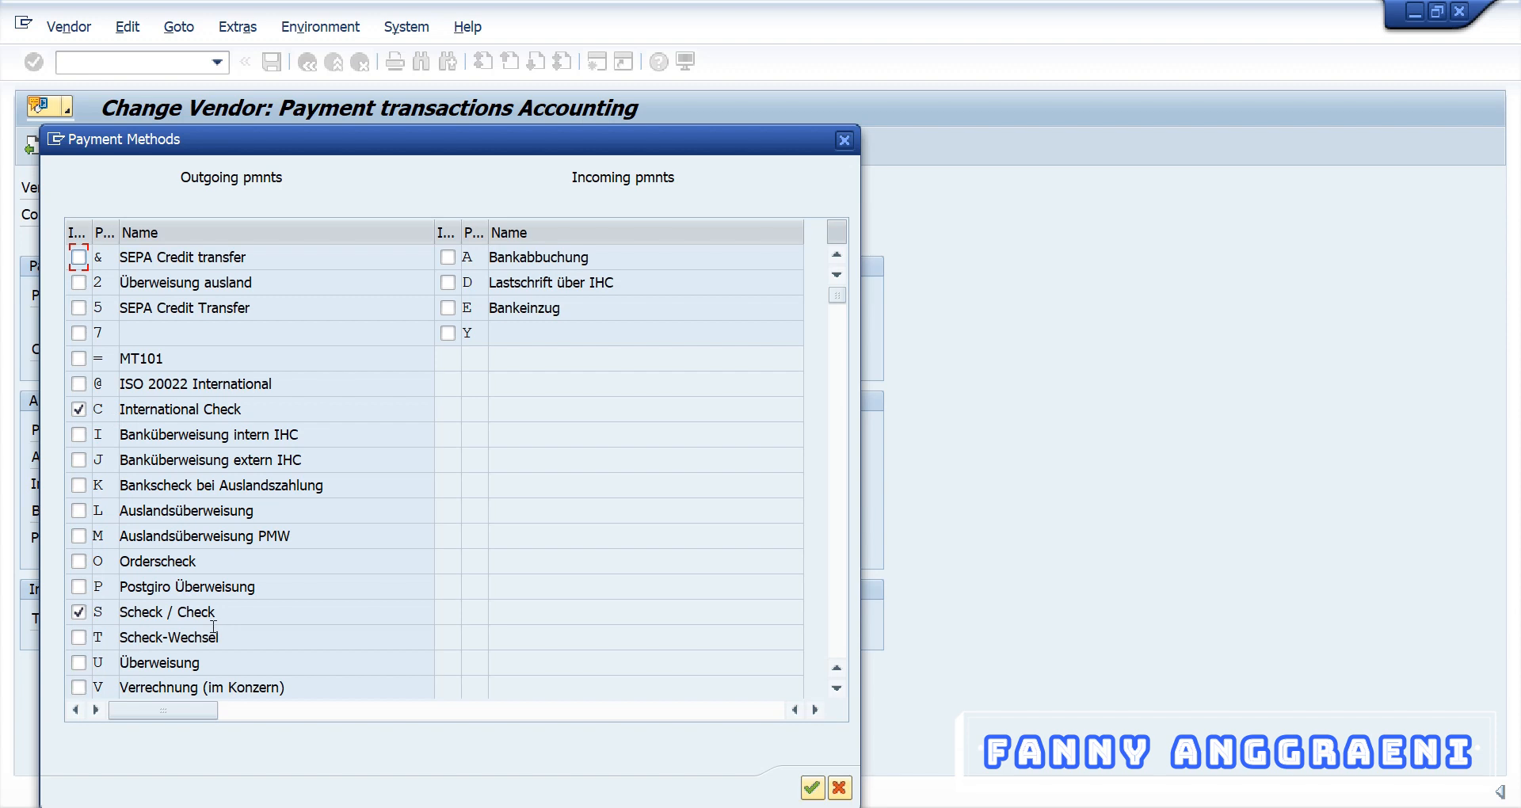
left_click(842, 141)
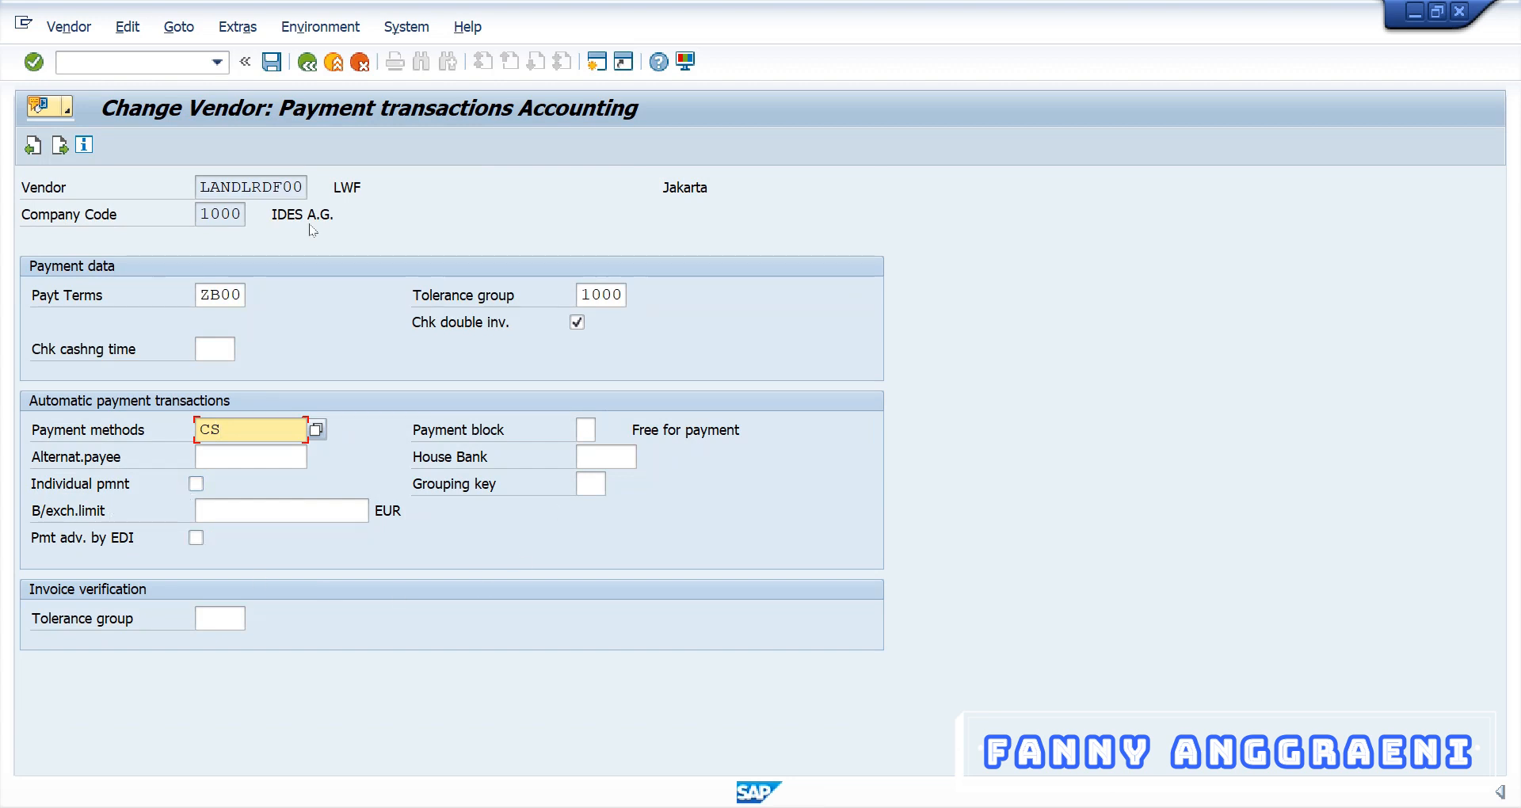
left_click(271, 64)
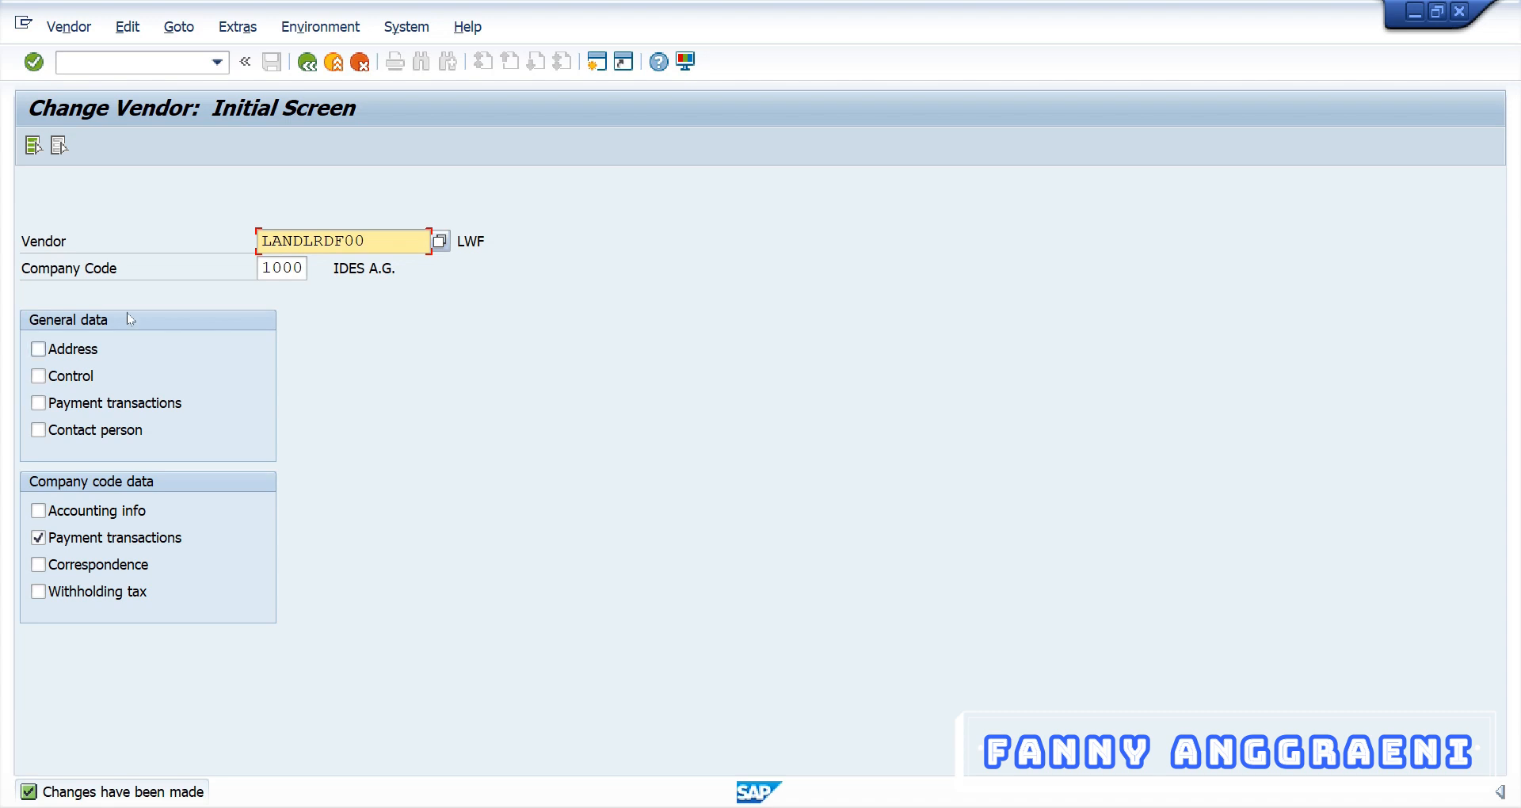
Leave the Change Vendor screen with F3 to reach the SAP Easy Access menu
left_click(133, 62)
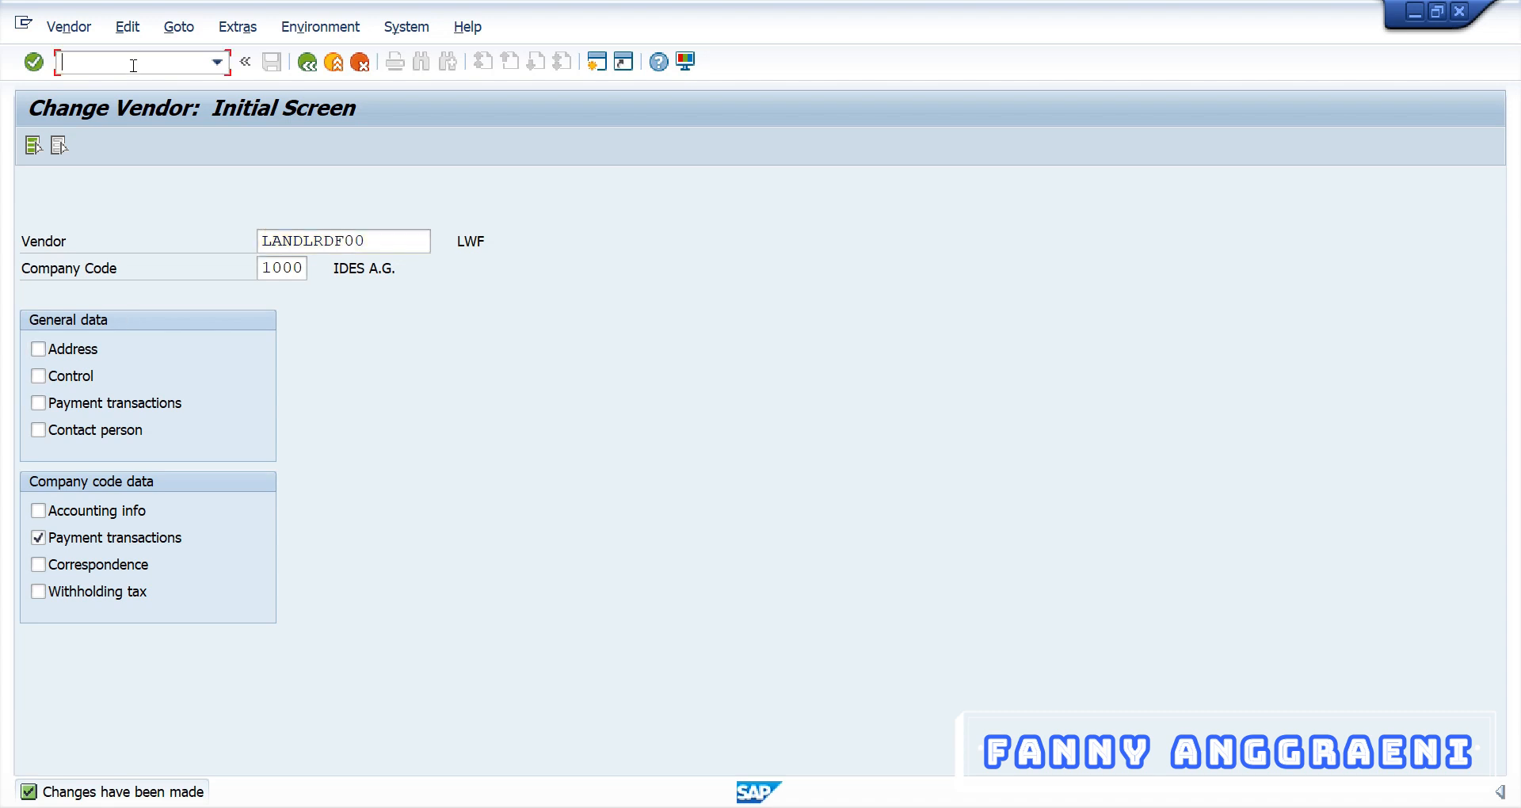
key("F3")
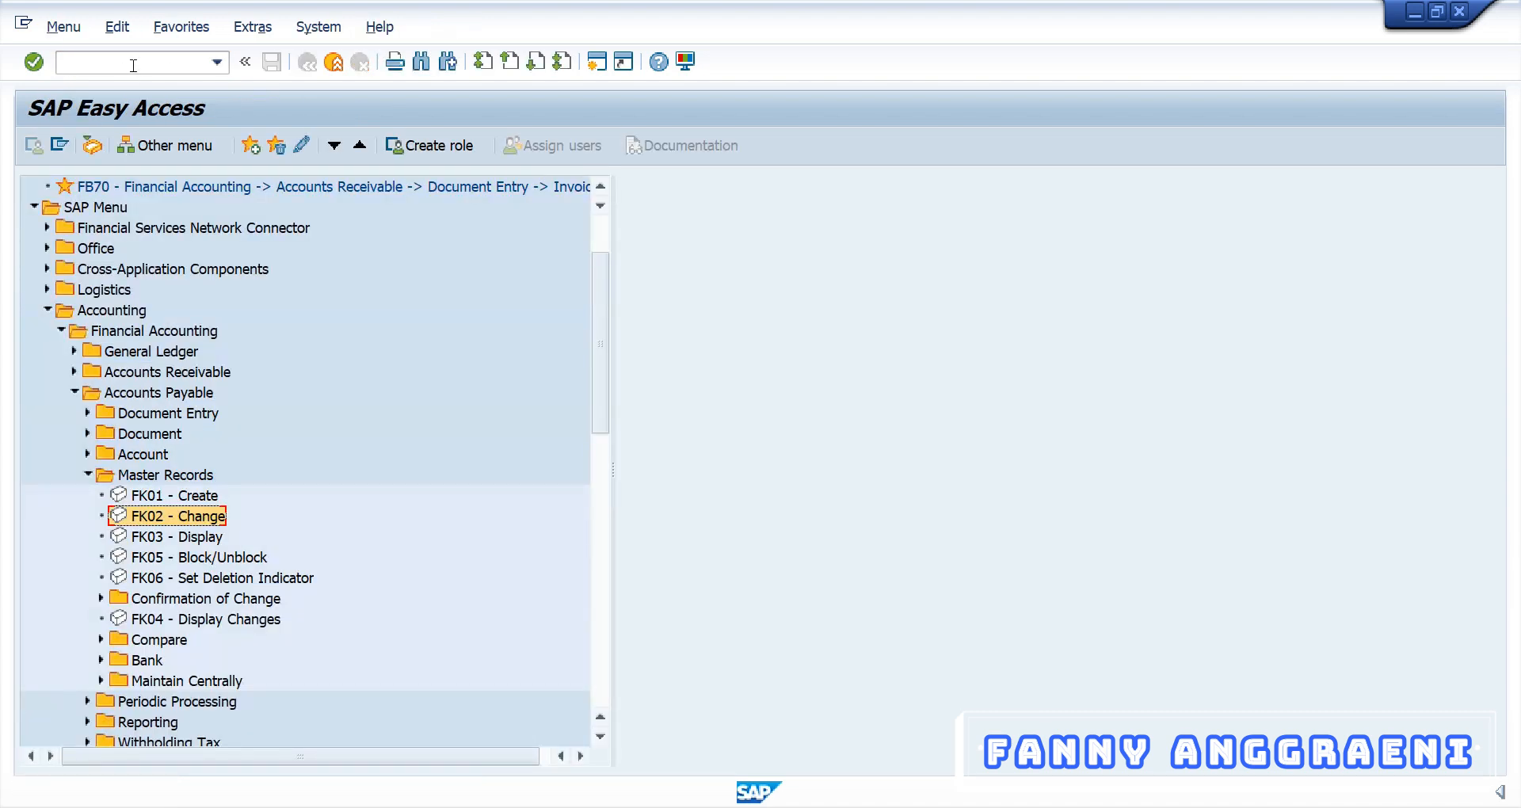